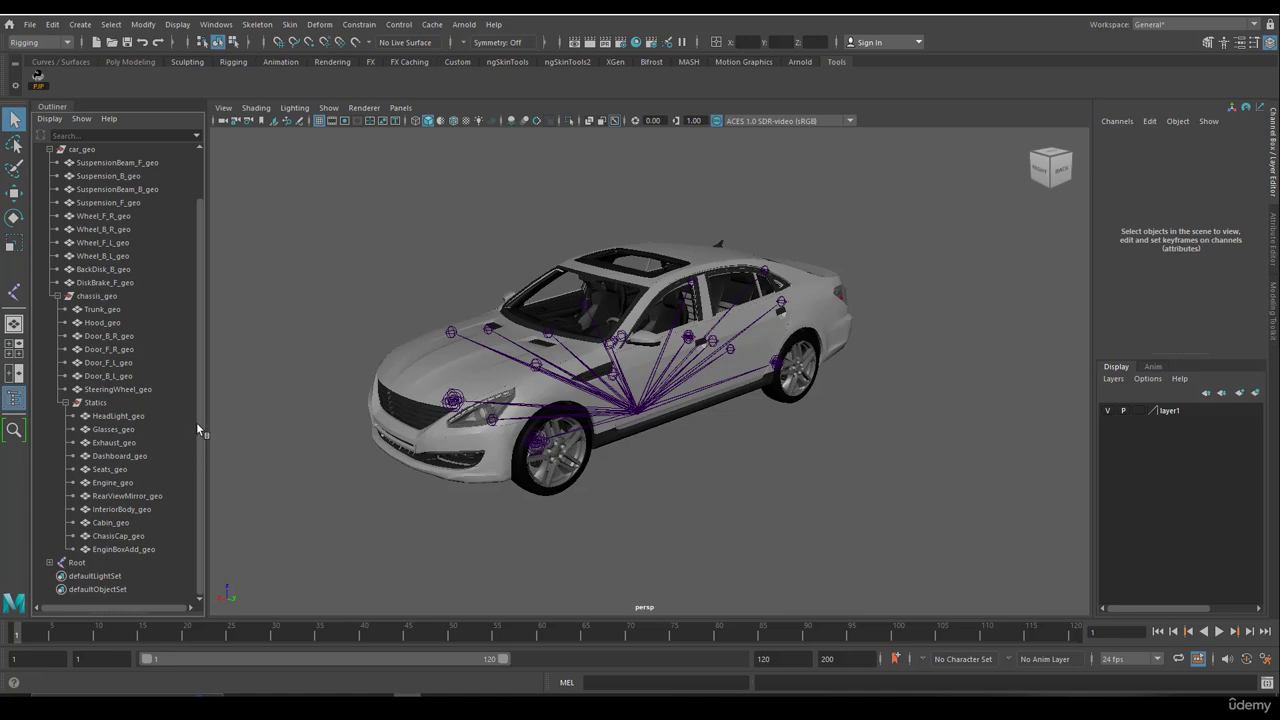
Expand the Root joint hierarchy and select all four wheel meshes of the car.
click(50, 563)
scroll(189, 557, down, 7)
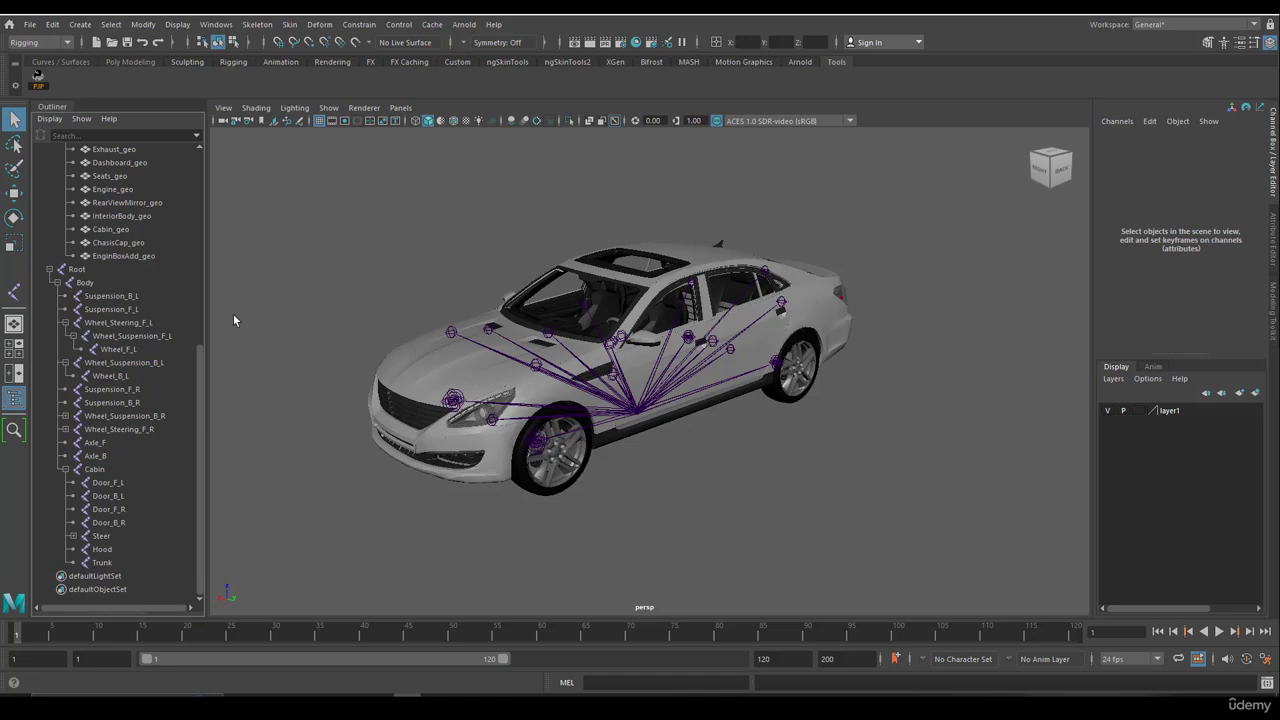
drag(198, 369, 198, 308)
alt+drag(481, 386, 489, 381)
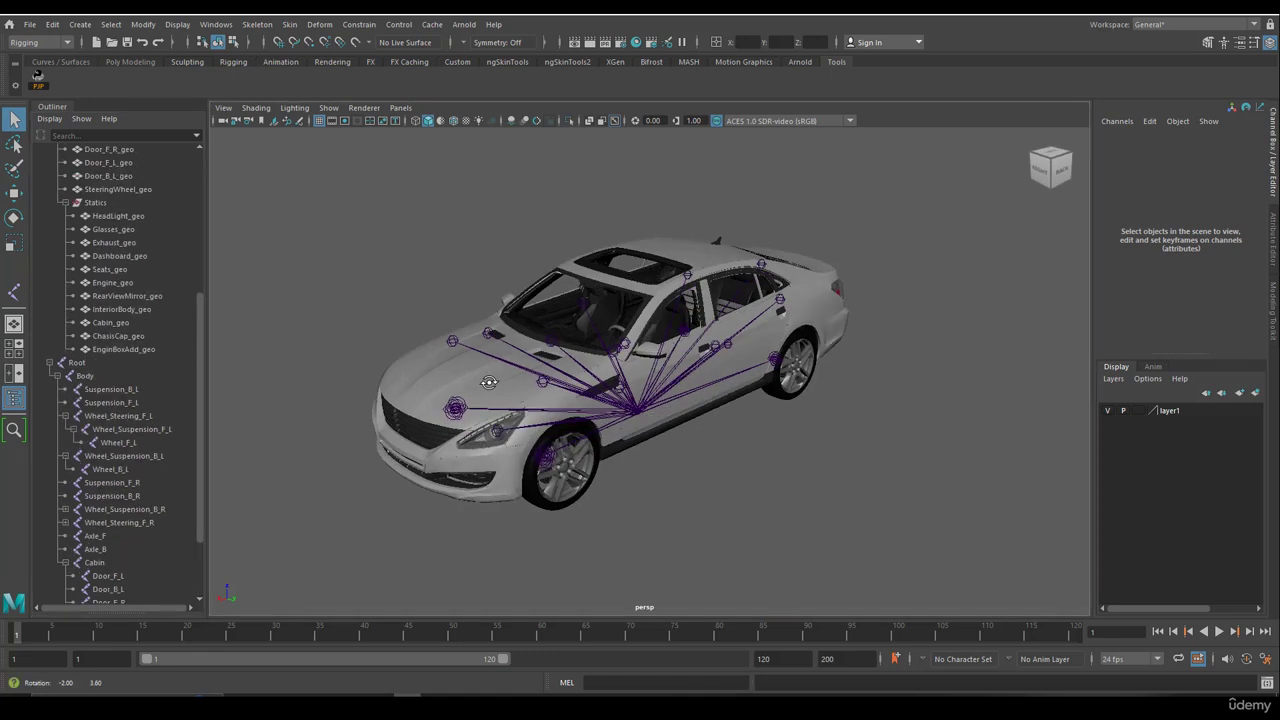
alt+drag(533, 418, 790, 410)
click(550, 448)
shift+click(795, 392)
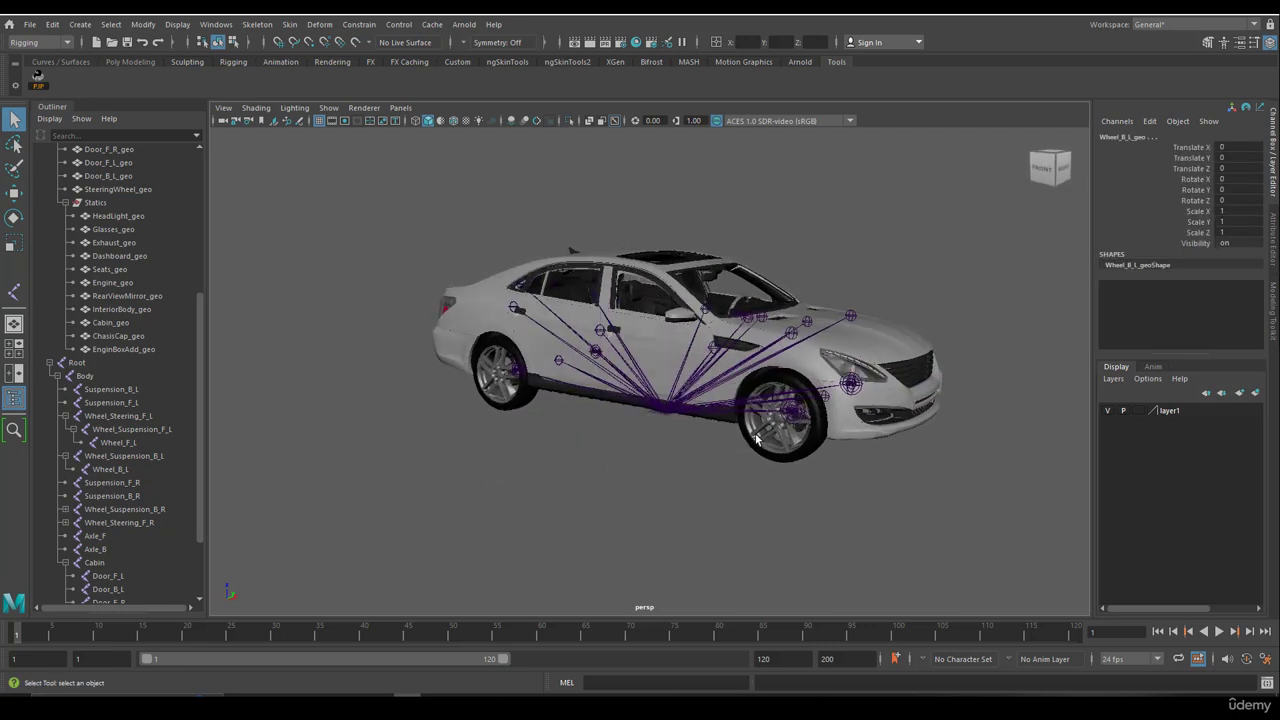
click(786, 414)
shift+click(508, 400)
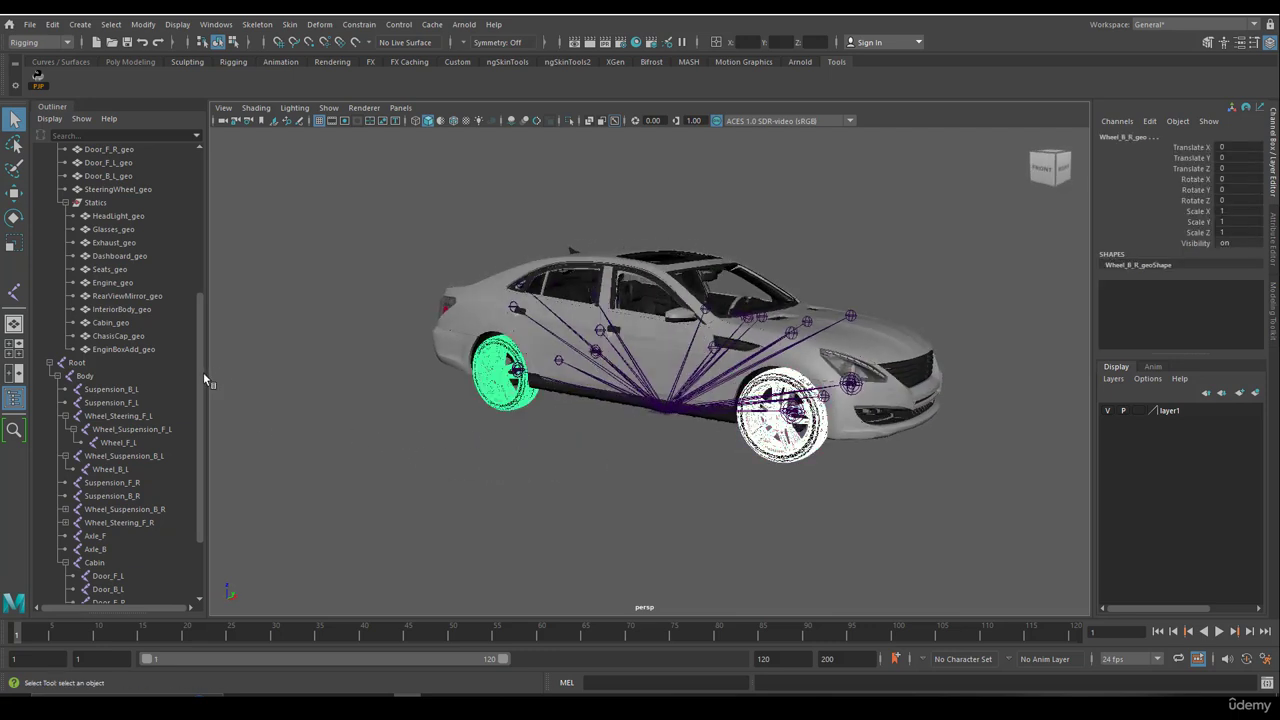
Add the joints Wheel_F_L, Wheel_B_L, Wheel_B_R and Wheel_F_R to the wheel mesh selection.
drag(201, 378, 199, 436)
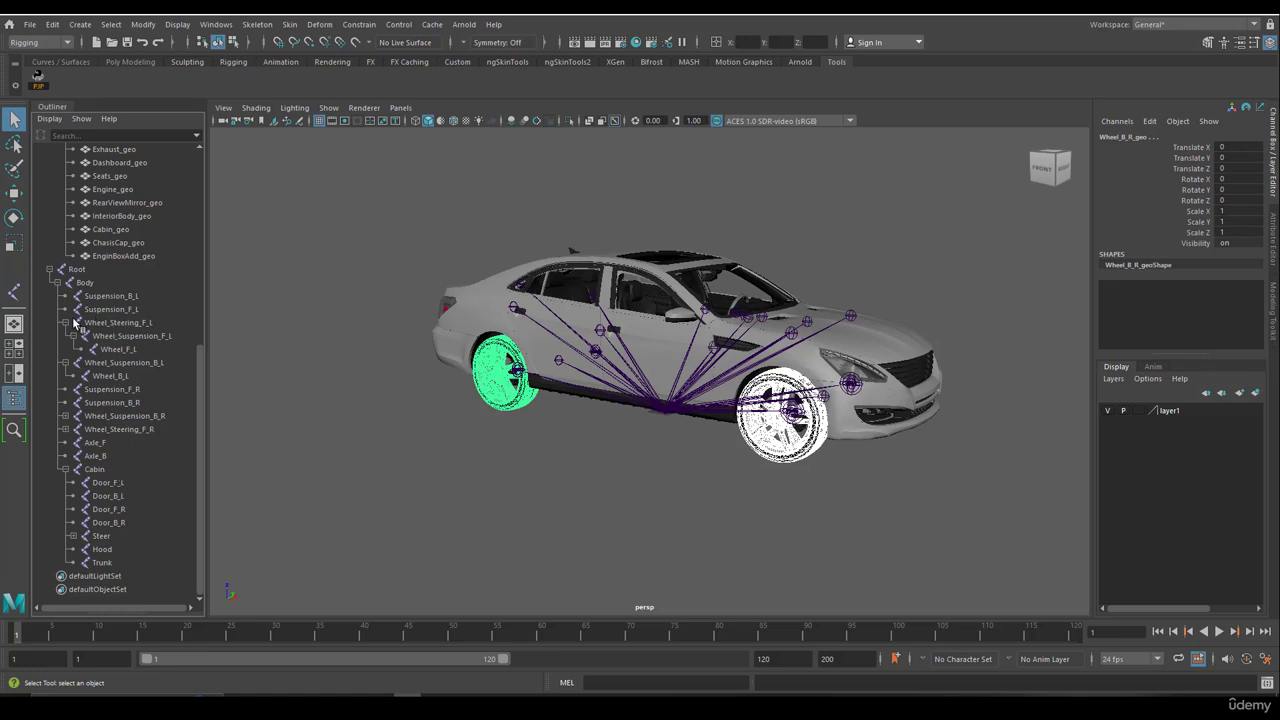
click(112, 350)
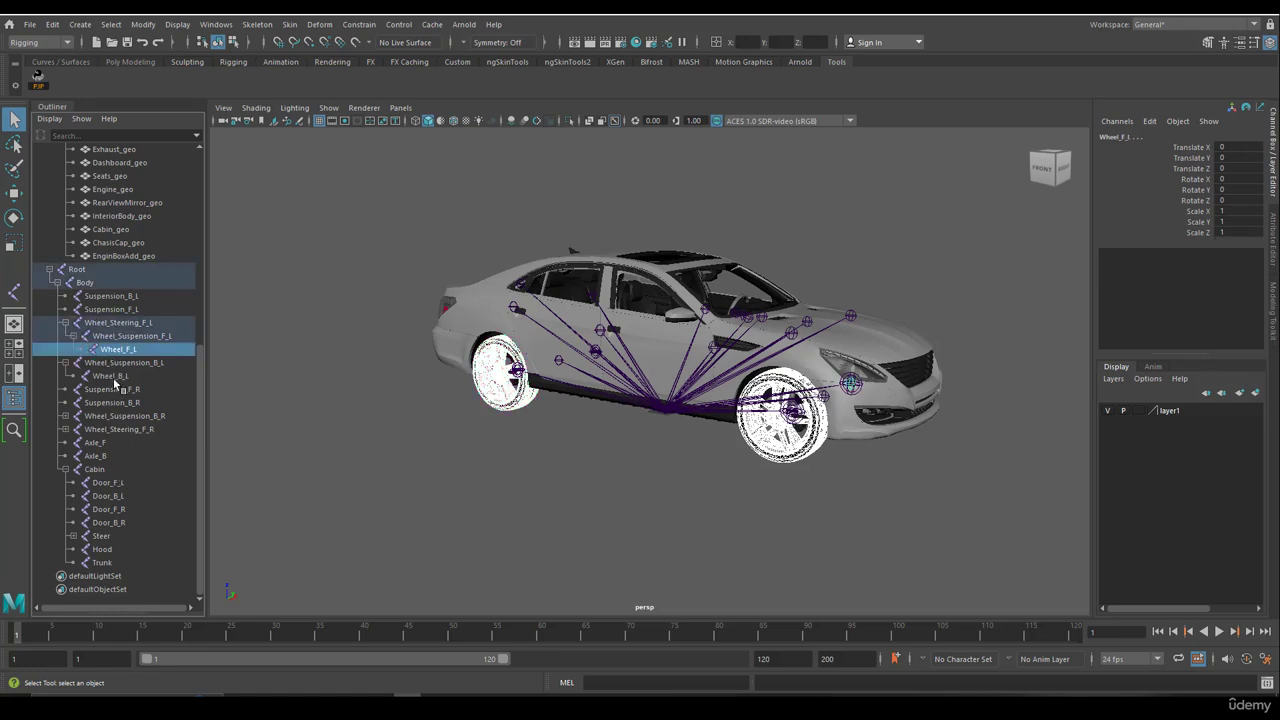
ctrl+click(111, 376)
click(65, 417)
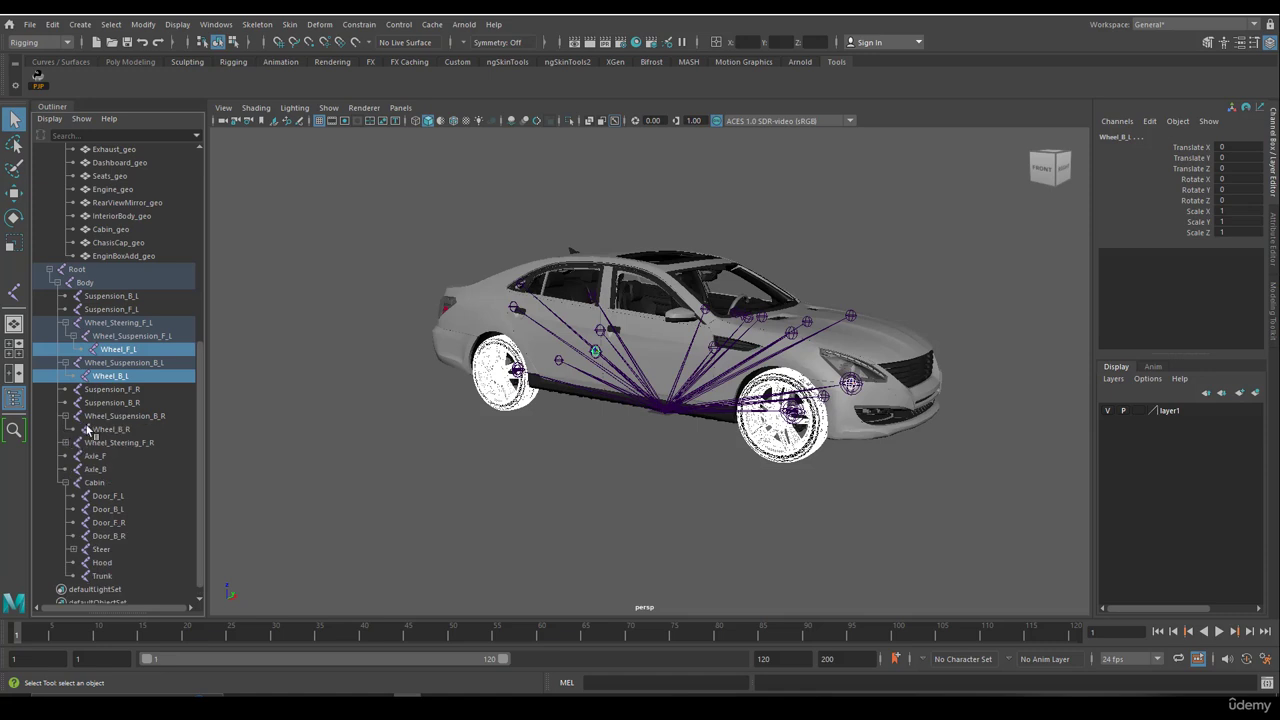
ctrl+click(110, 430)
click(65, 443)
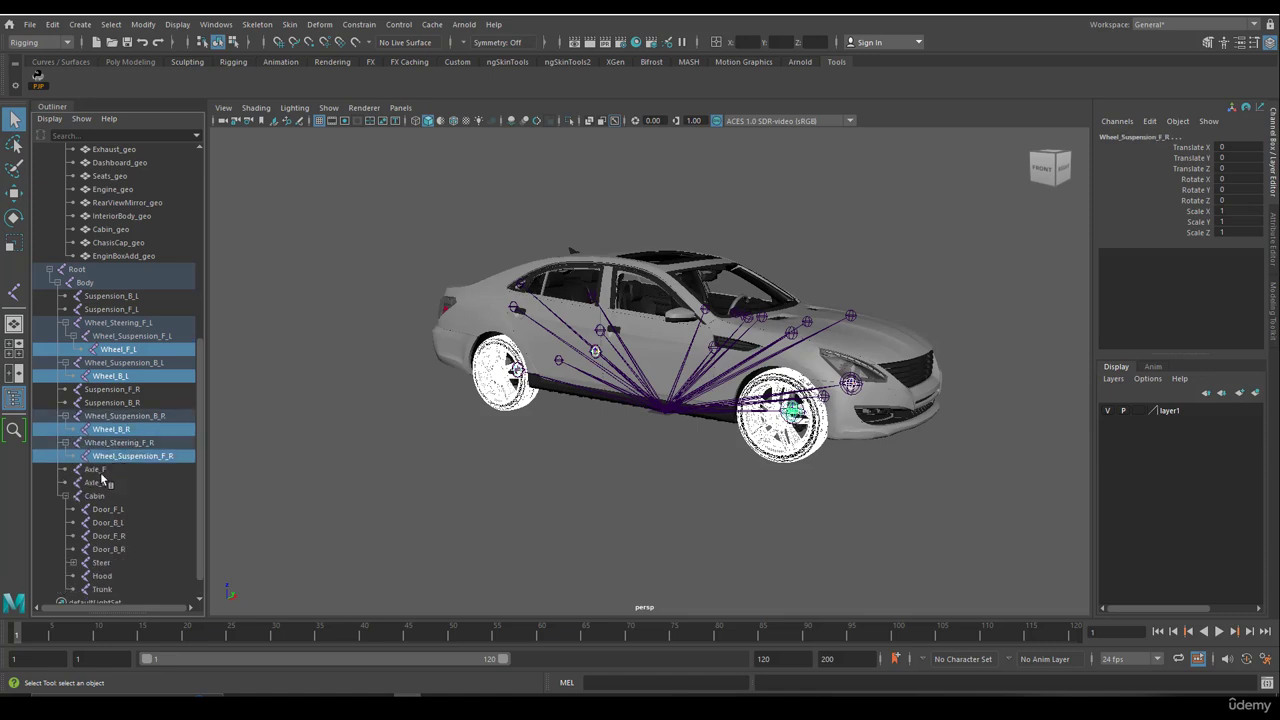
click(72, 456)
ctrl+click(111, 469)
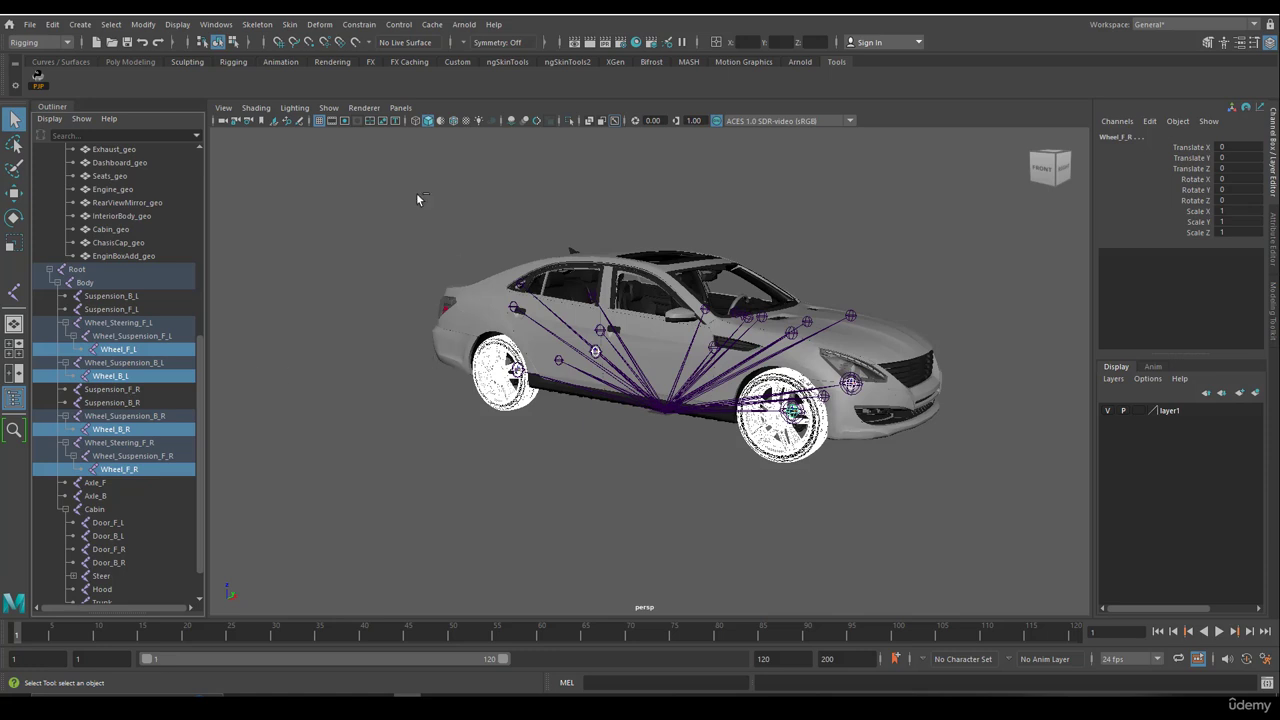
Bind the wheel meshes to the wheel joints with Bind Skin set to Selected joints and Max influences 1.
click(289, 24)
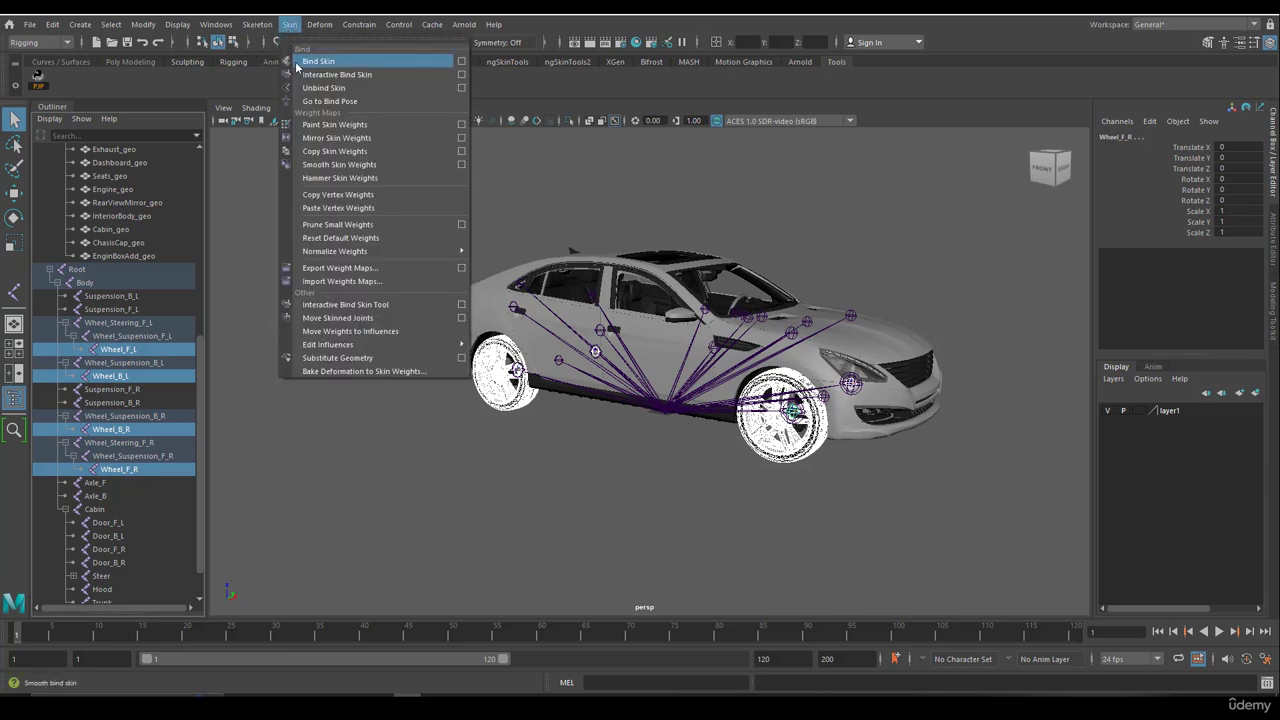
click(462, 62)
drag(1092, 325, 978, 126)
click(968, 162)
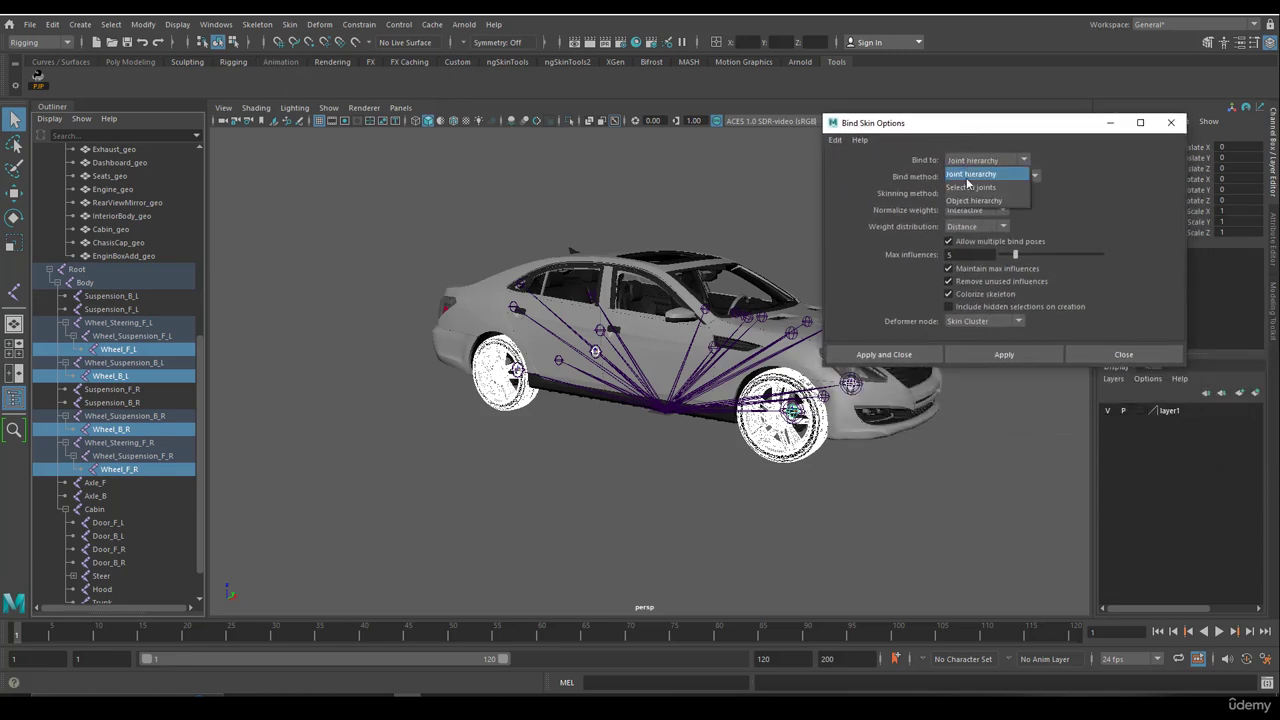
click(978, 190)
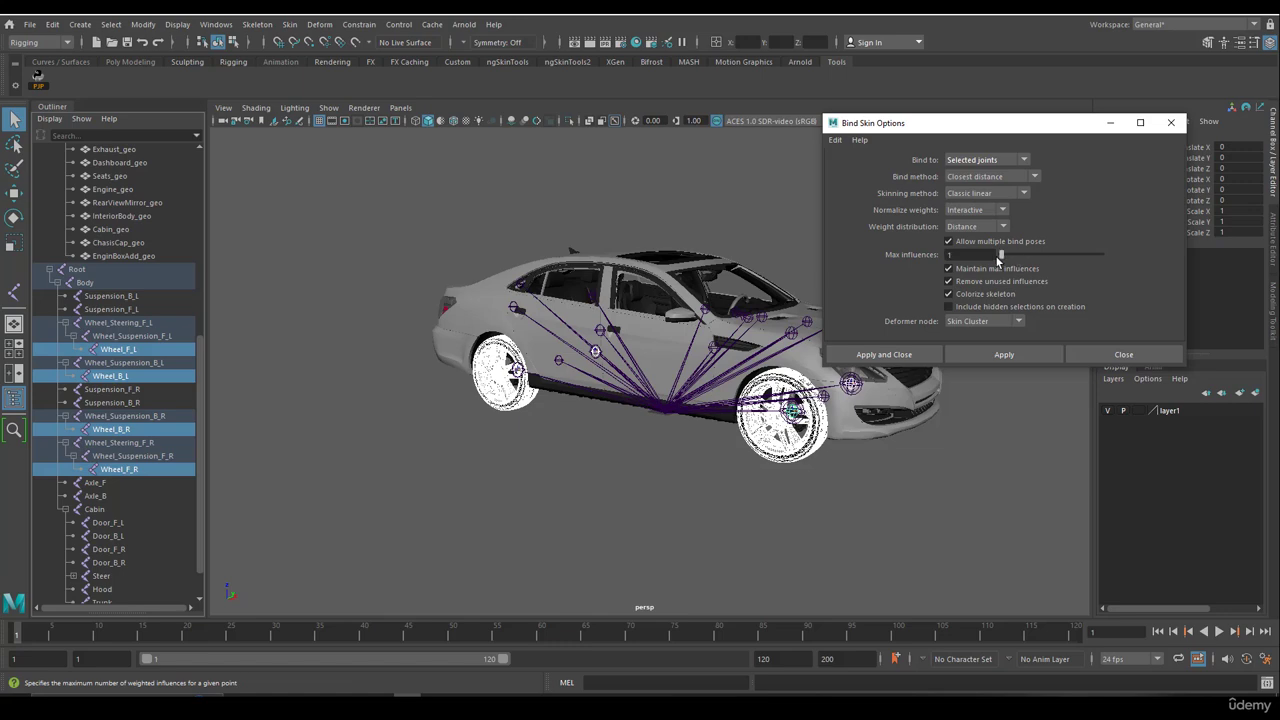
click(1000, 357)
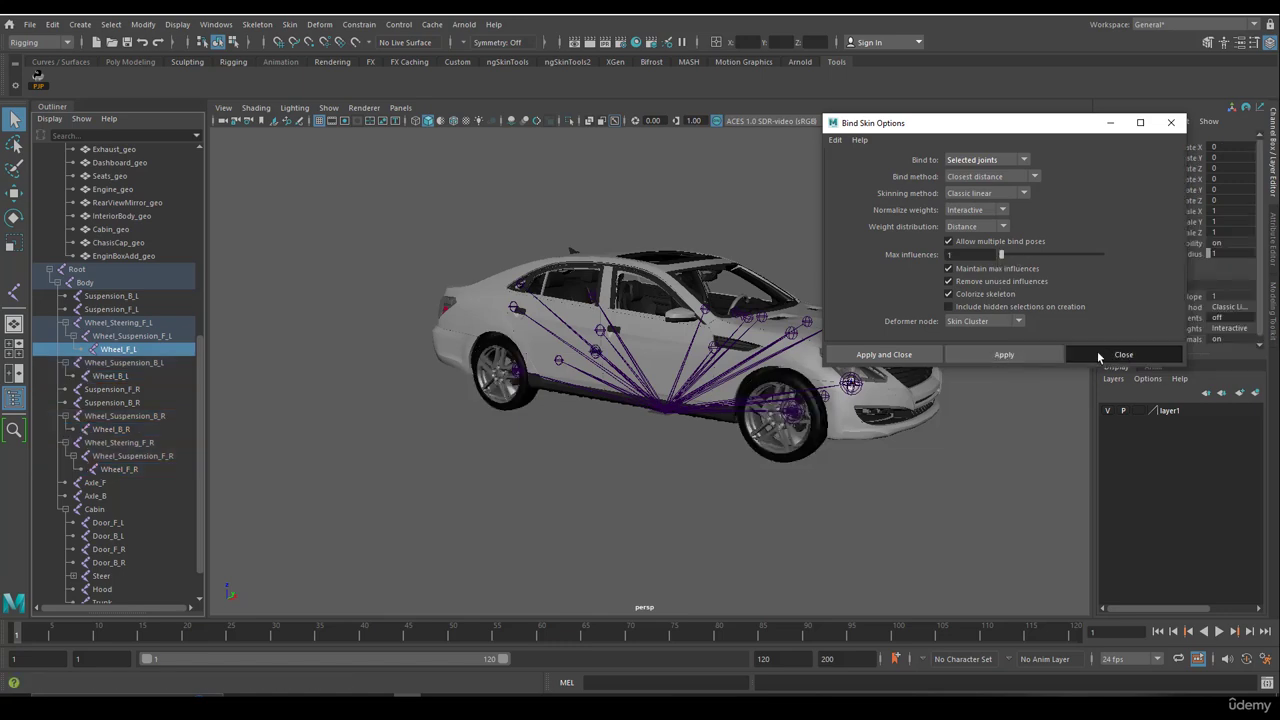
click(1097, 355)
Rotate the four wheel joints together to test the wheel binding and undo the rotation.
alt+drag(900, 375, 740, 378)
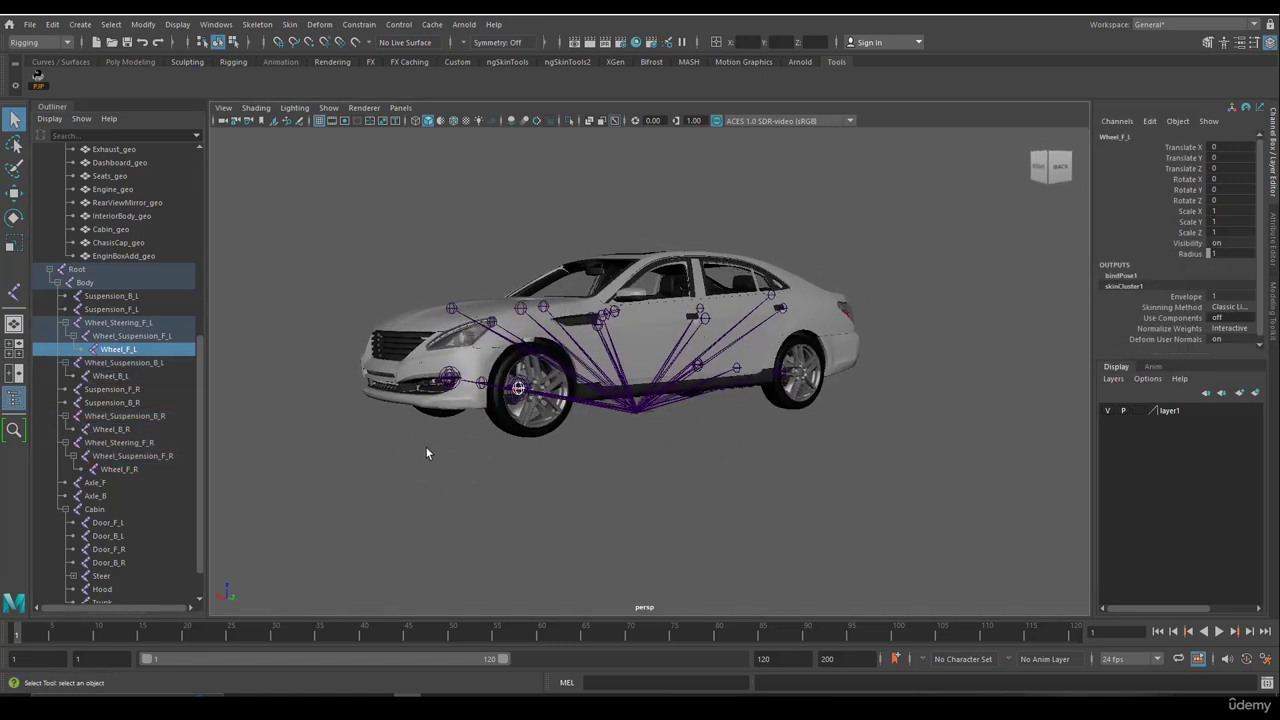
ctrl+click(112, 376)
ctrl+click(112, 429)
ctrl+click(119, 469)
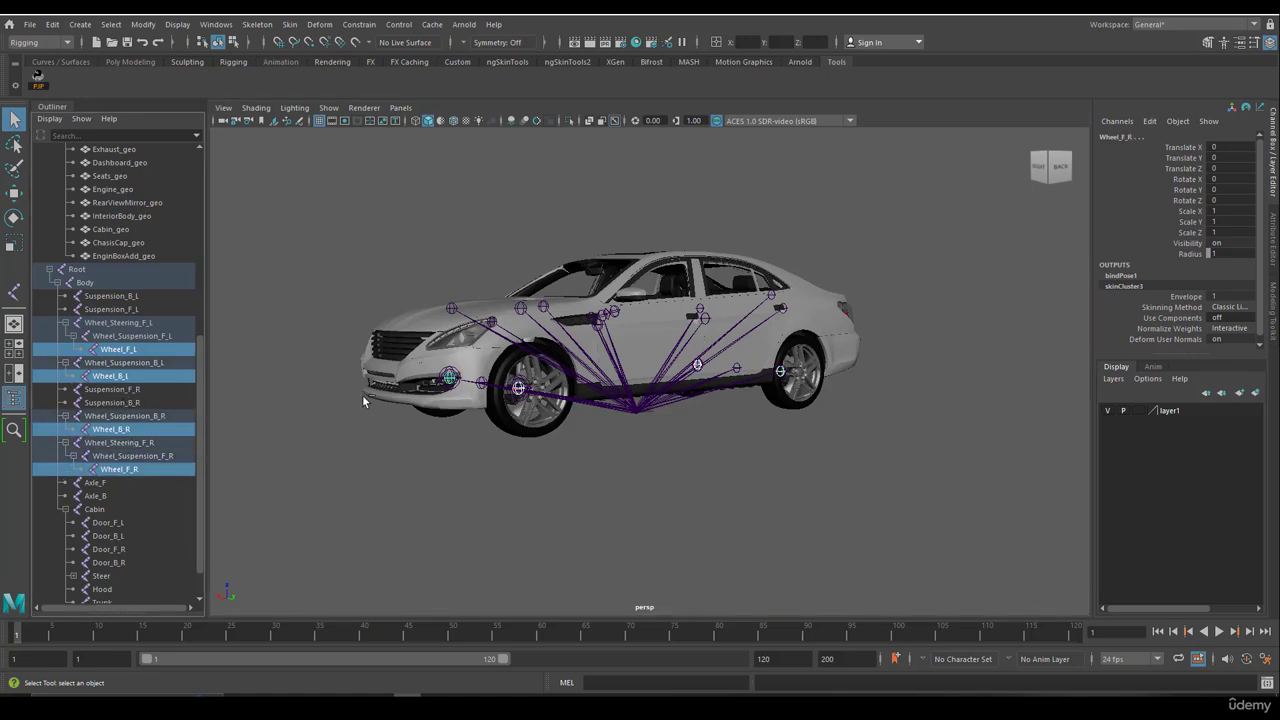
key(e)
drag(493, 370, 378, 392)
key(ctrl+z)
key(ctrl+z)
key(ctrl+z)
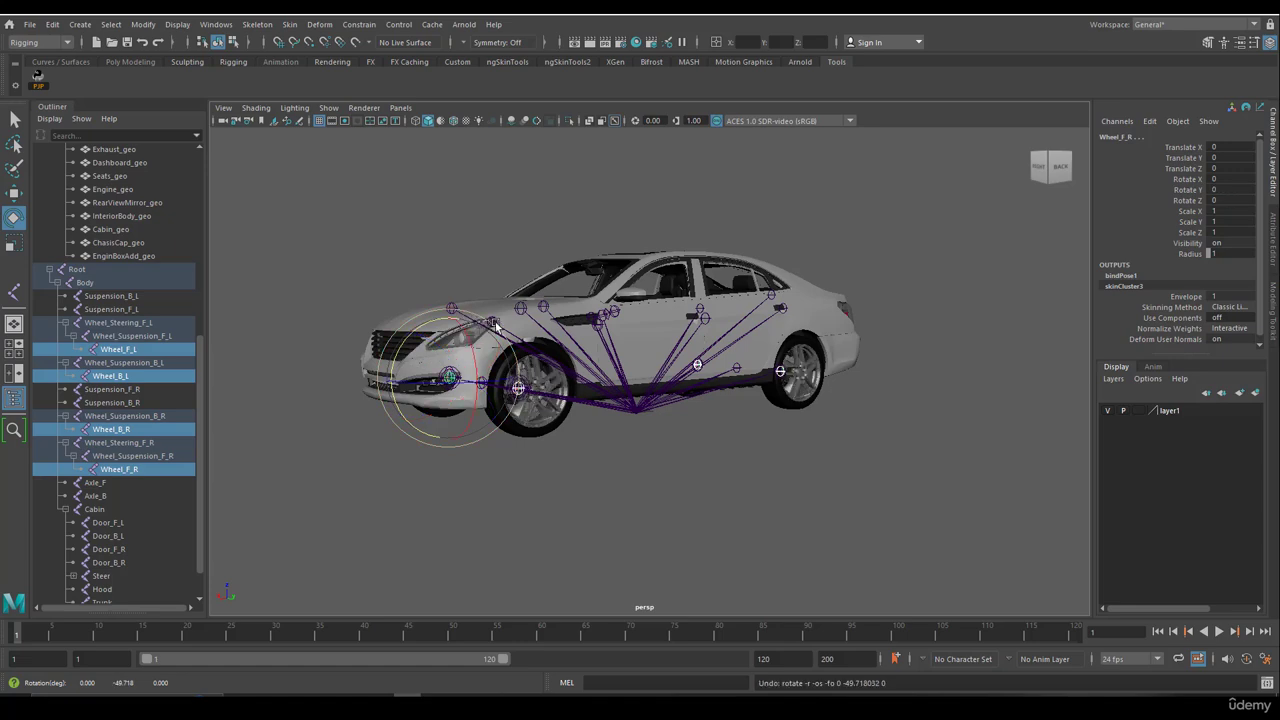
key(q)
Select the front disc brake mesh DiskBrake_F_geo together with the front suspension beam mesh SuspensionBeam_F_geo.
alt+drag(622, 383, 455, 358)
alt+right_drag(455, 358, 591, 360)
alt+drag(591, 360, 681, 323)
alt+right_drag(470, 338, 539, 334)
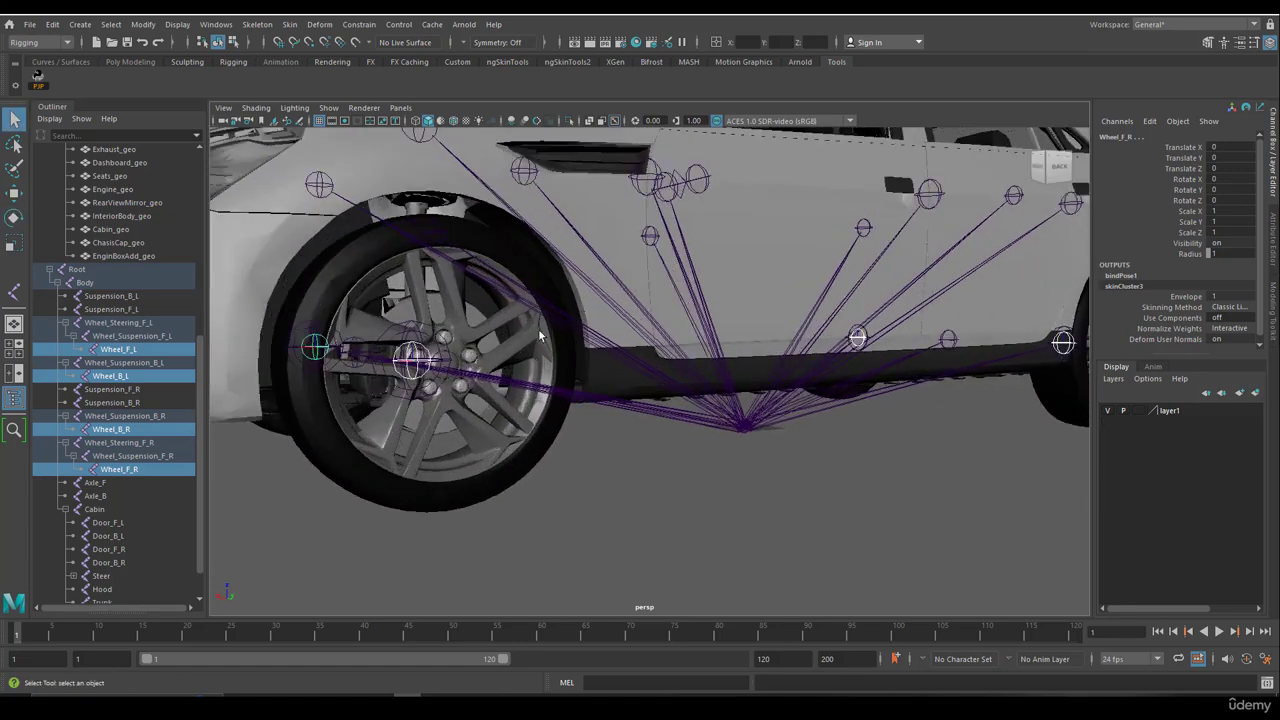
alt+middle_drag(539, 334, 563, 337)
alt+right_drag(563, 337, 600, 330)
alt+drag(600, 330, 596, 341)
click(590, 374)
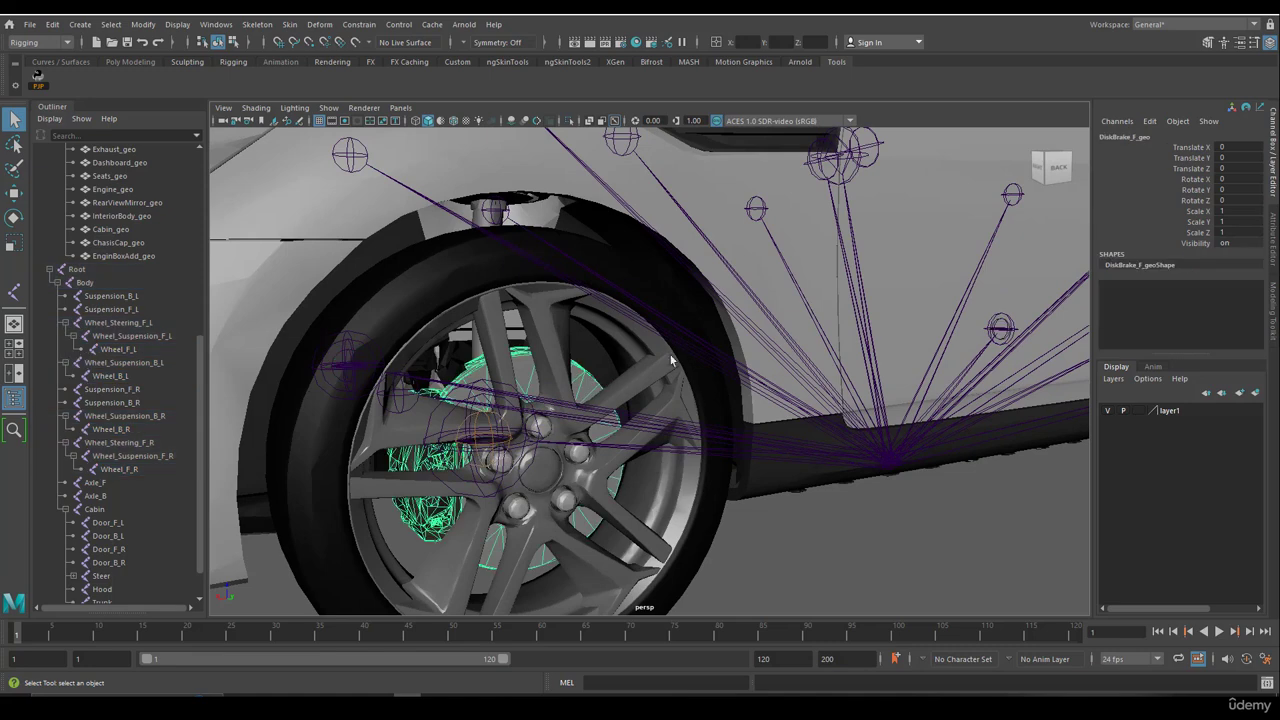
mouse_move(670, 358)
alt+mouse_down()
mouse_move(801, 290)
mouse_move(670, 338)
alt+mouse_up()
click(930, 256)
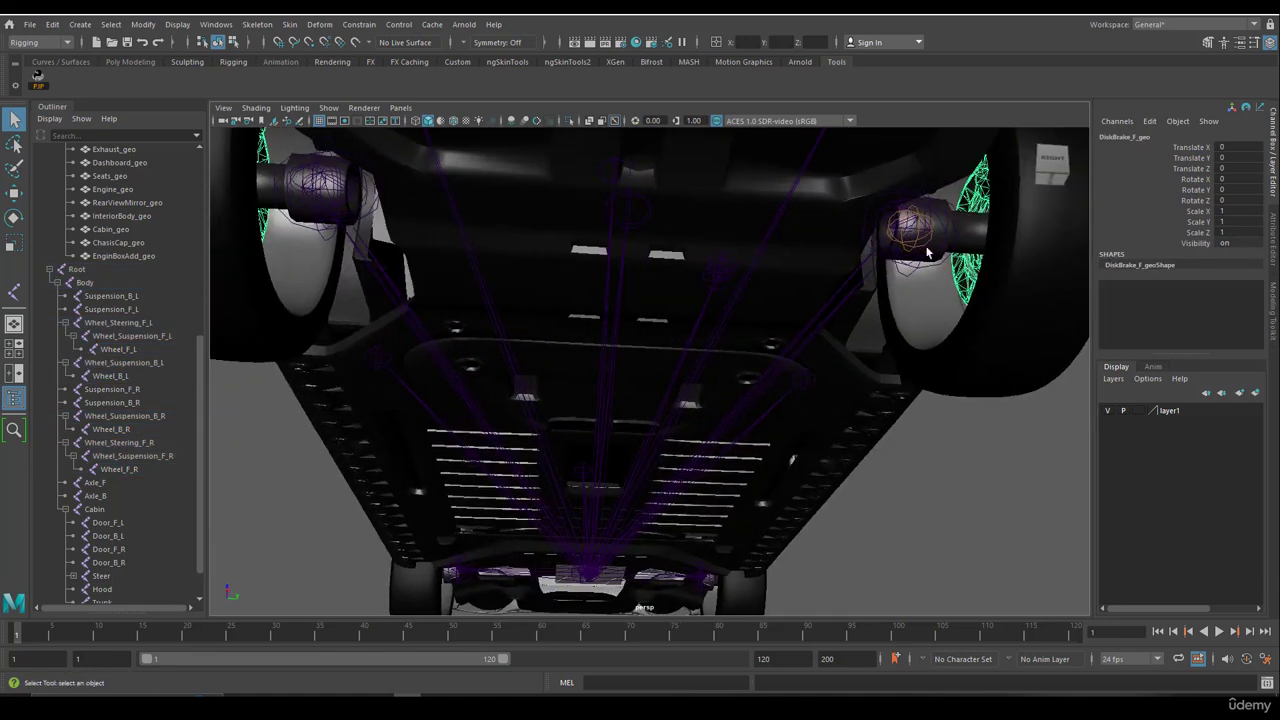
click(960, 250)
click(954, 268)
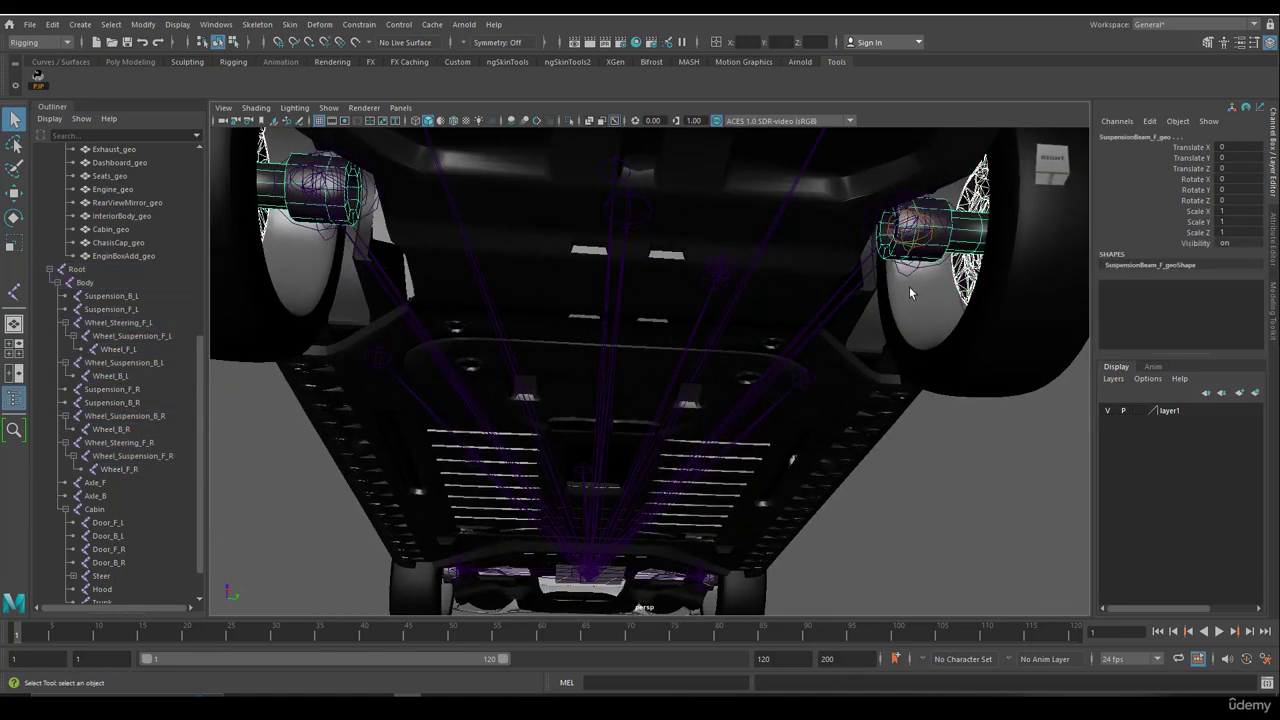
alt+drag(954, 268, 695, 272)
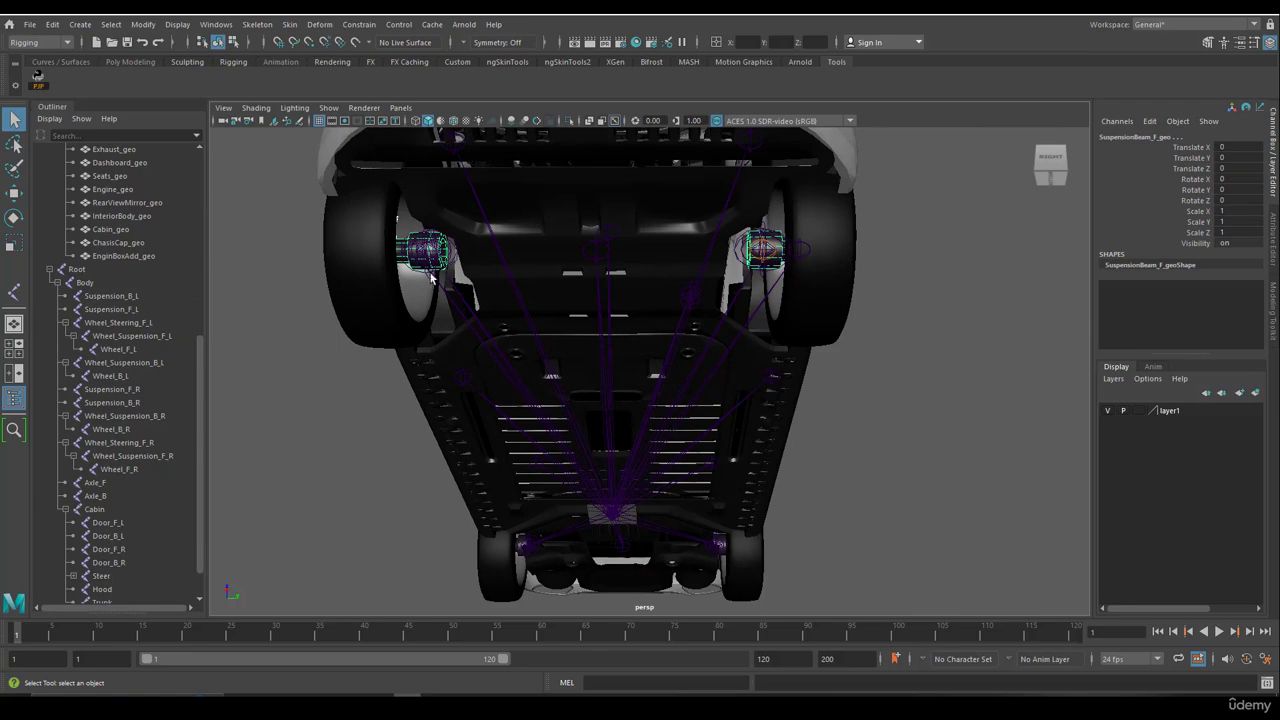
alt+drag(433, 278, 462, 291)
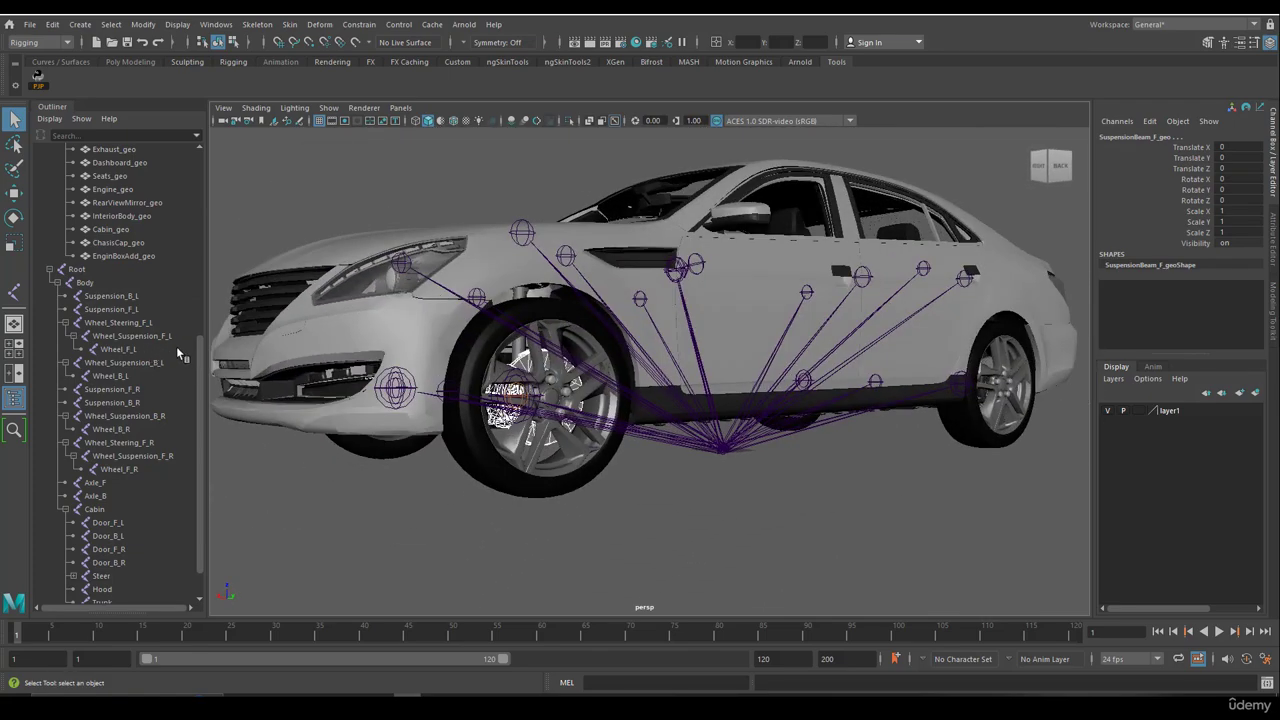
Bind the front brake and suspension beam meshes to the joints Wheel_Suspension_F_L and Wheel_Suspension_F_R.
click(115, 335)
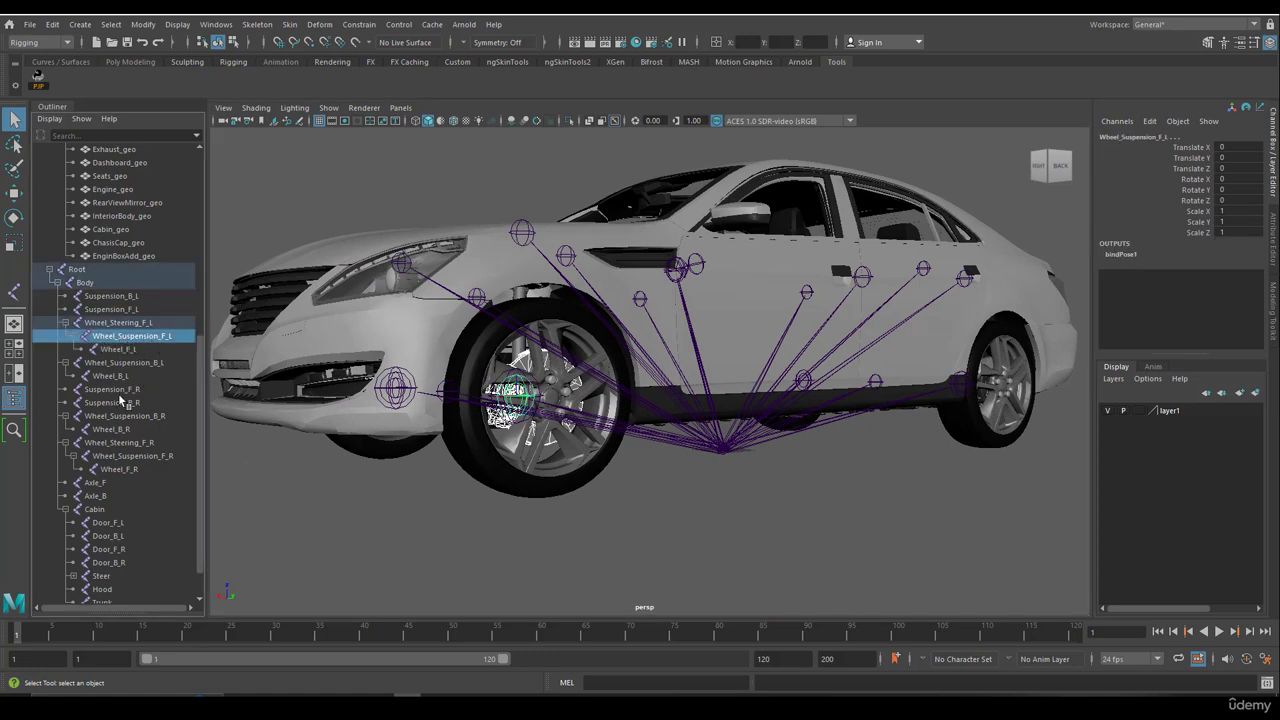
ctrl+click(127, 457)
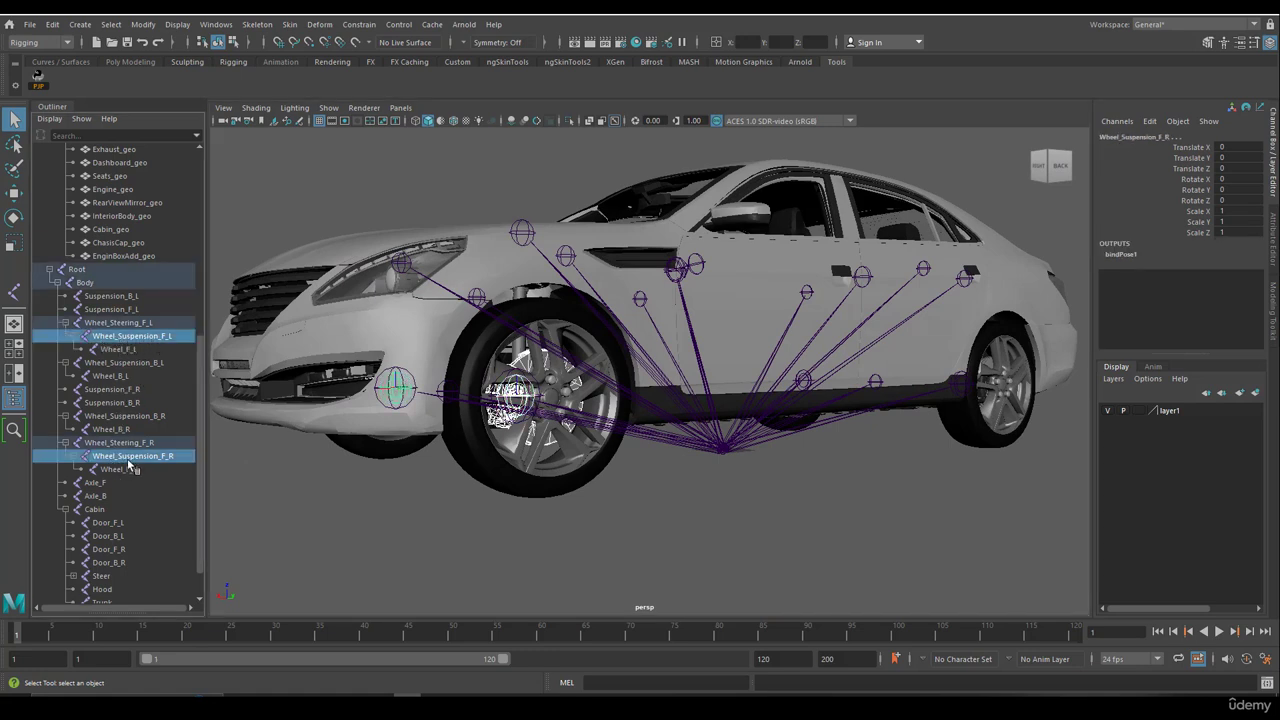
click(289, 24)
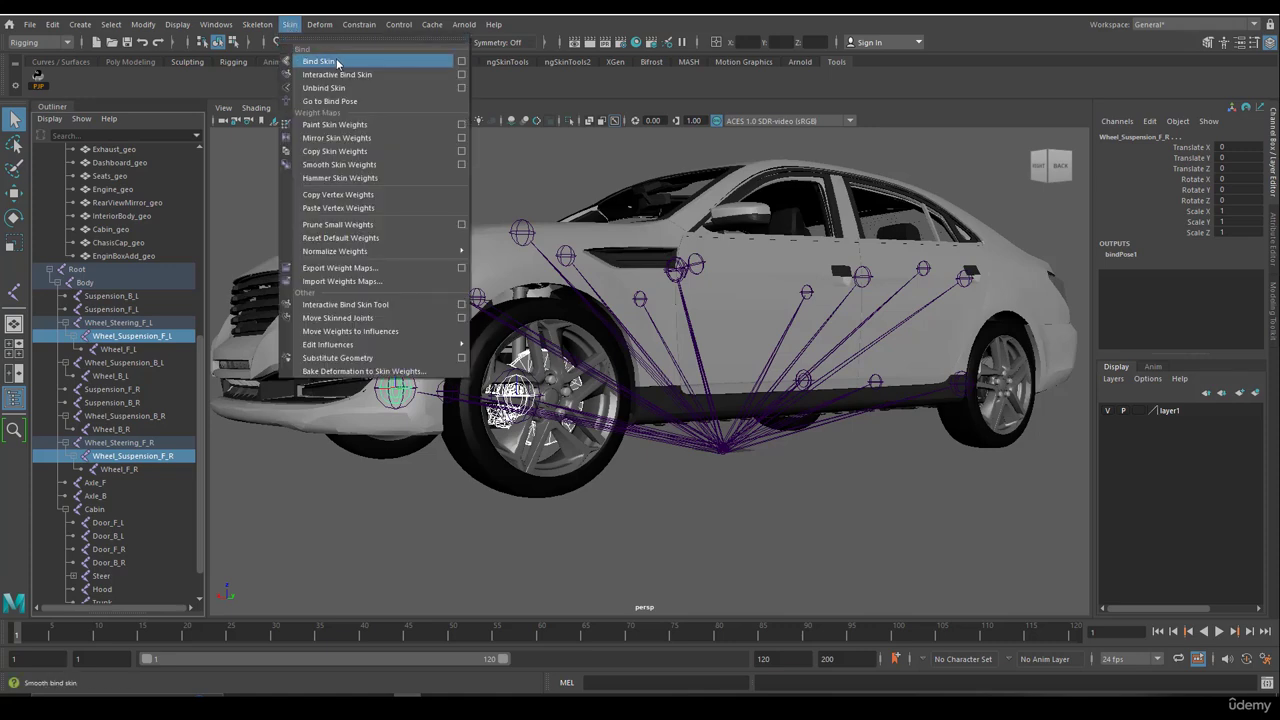
click(336, 62)
Select both front wheel suspension joints and try the Move tool on them to check the binding.
alt+drag(475, 341, 565, 403)
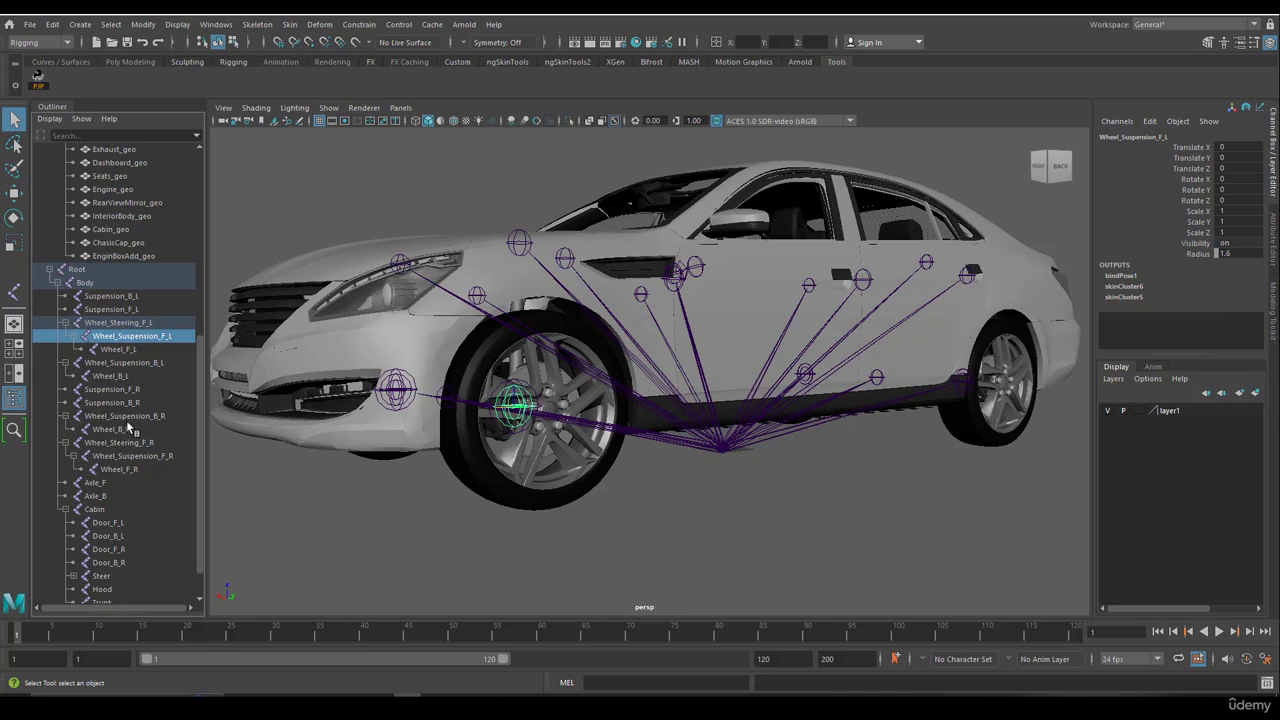
ctrl+click(133, 455)
key(w)
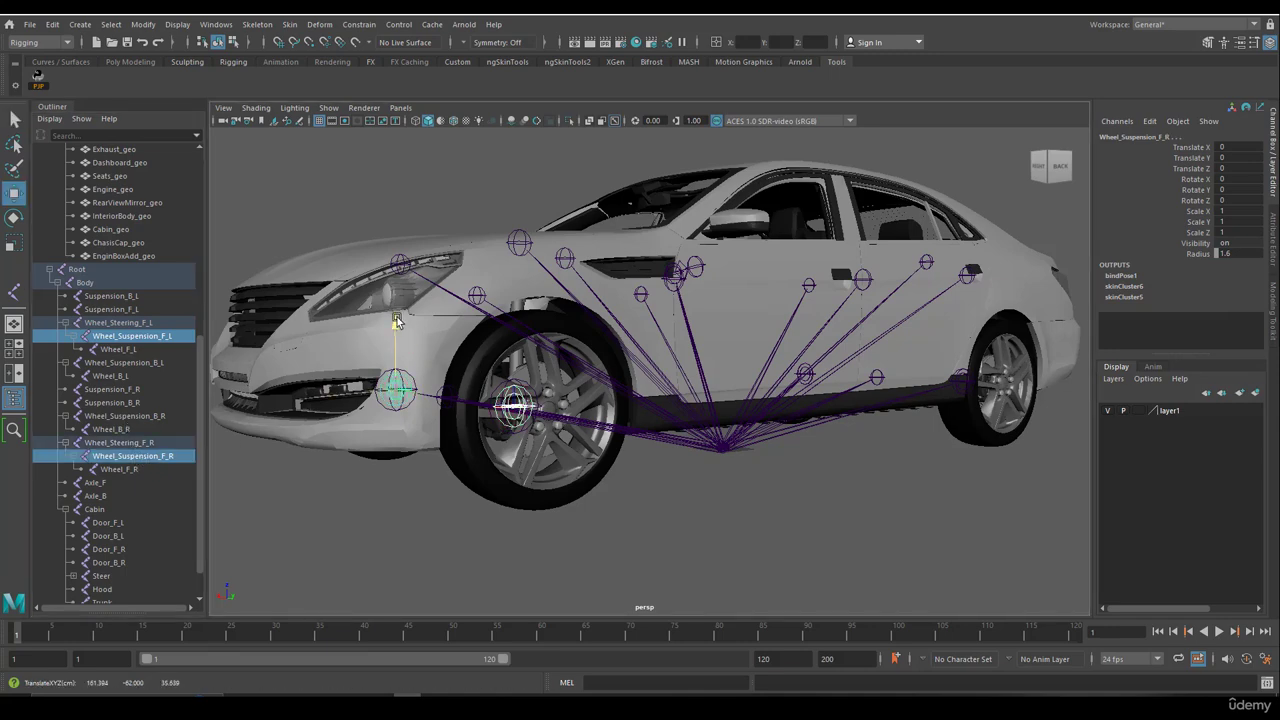
key(q)
Select the rear joints Wheel_Suspension_B_L and Wheel_Suspension_B_R.
alt+drag(397, 320, 460, 369)
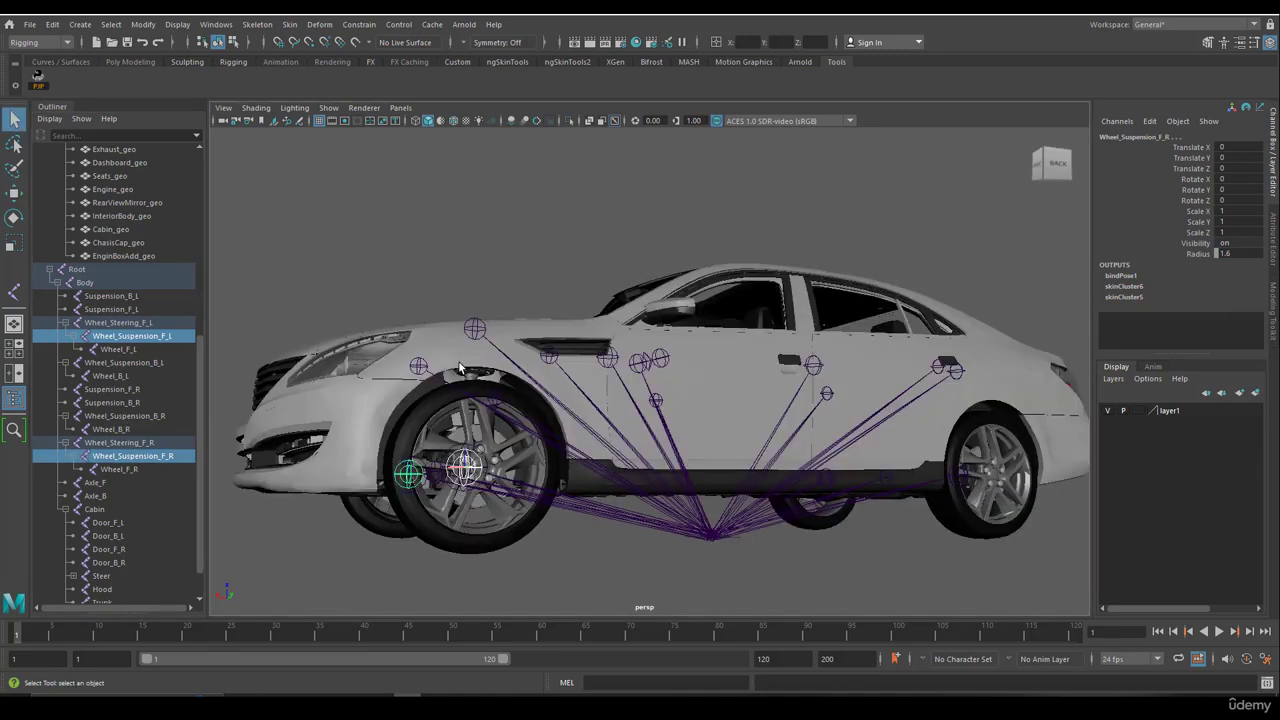
alt+drag(626, 353, 691, 432)
click(766, 454)
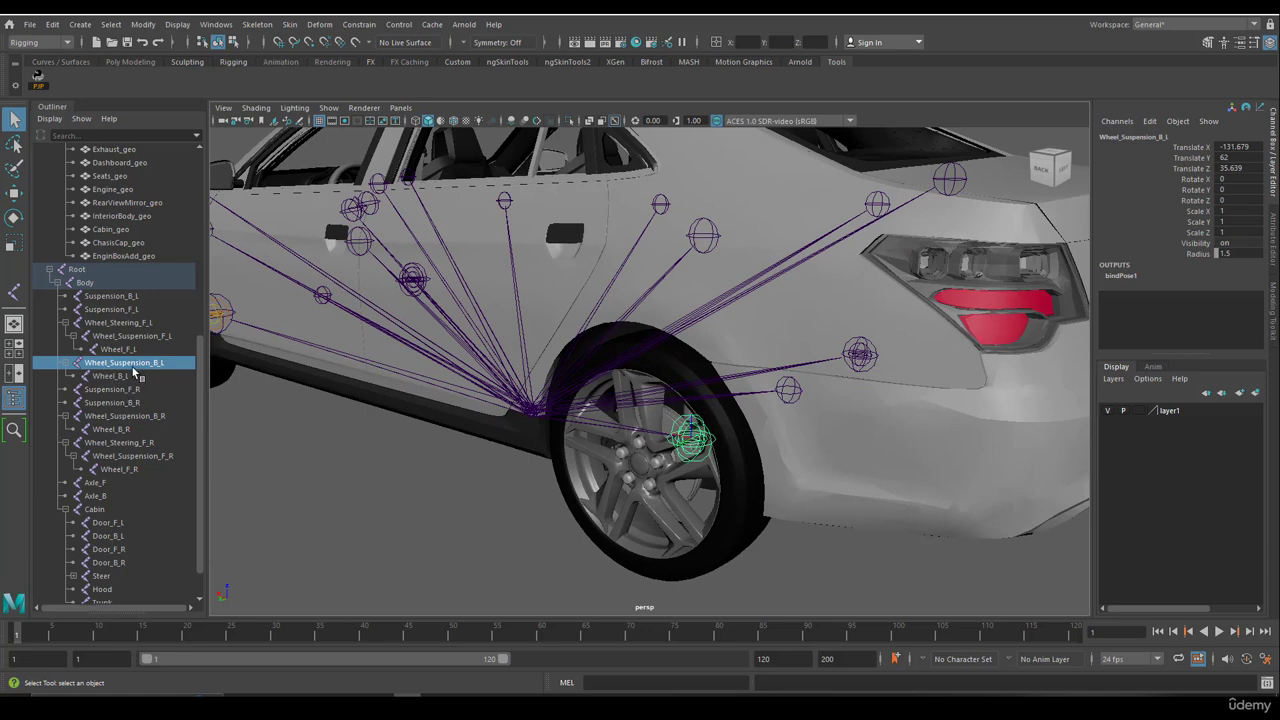
ctrl+click(125, 416)
alt+drag(720, 370, 759, 368)
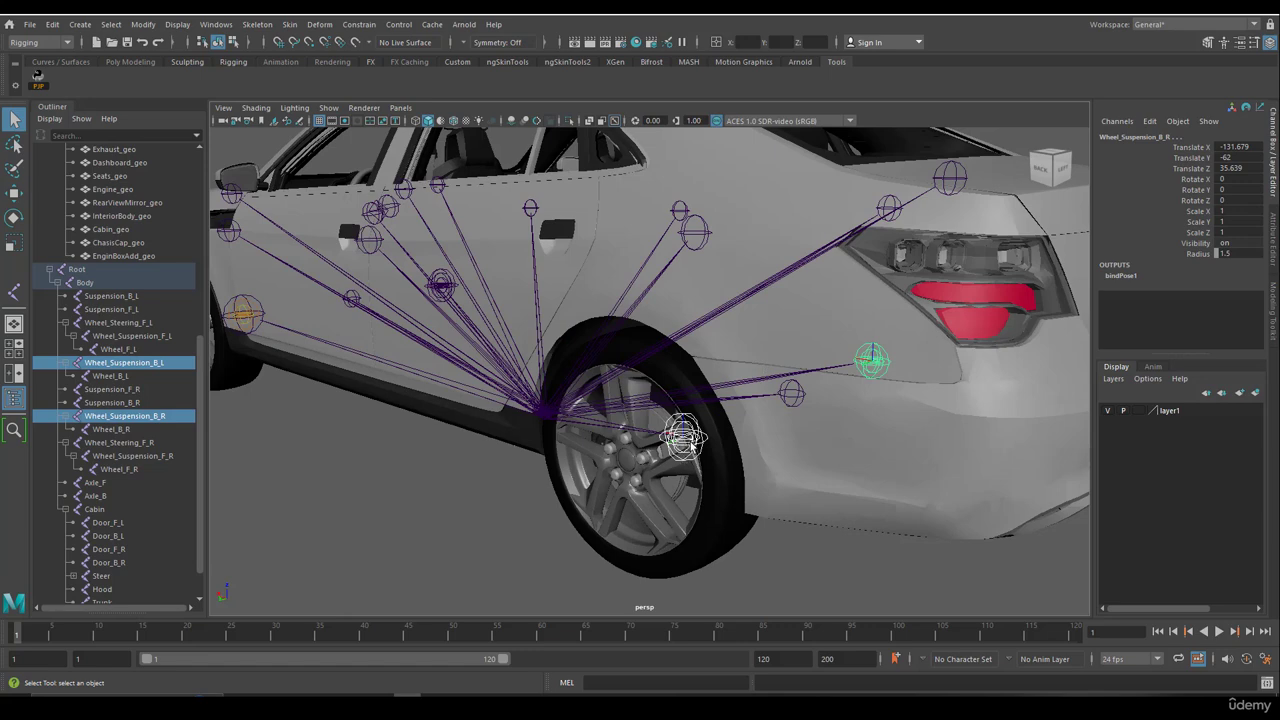
Add BackDisk_B_geo and SuspensionBeam_B_geo to the selection and bind them to the rear wheel suspension joints.
scroll(690, 445, up, 5)
click(767, 389)
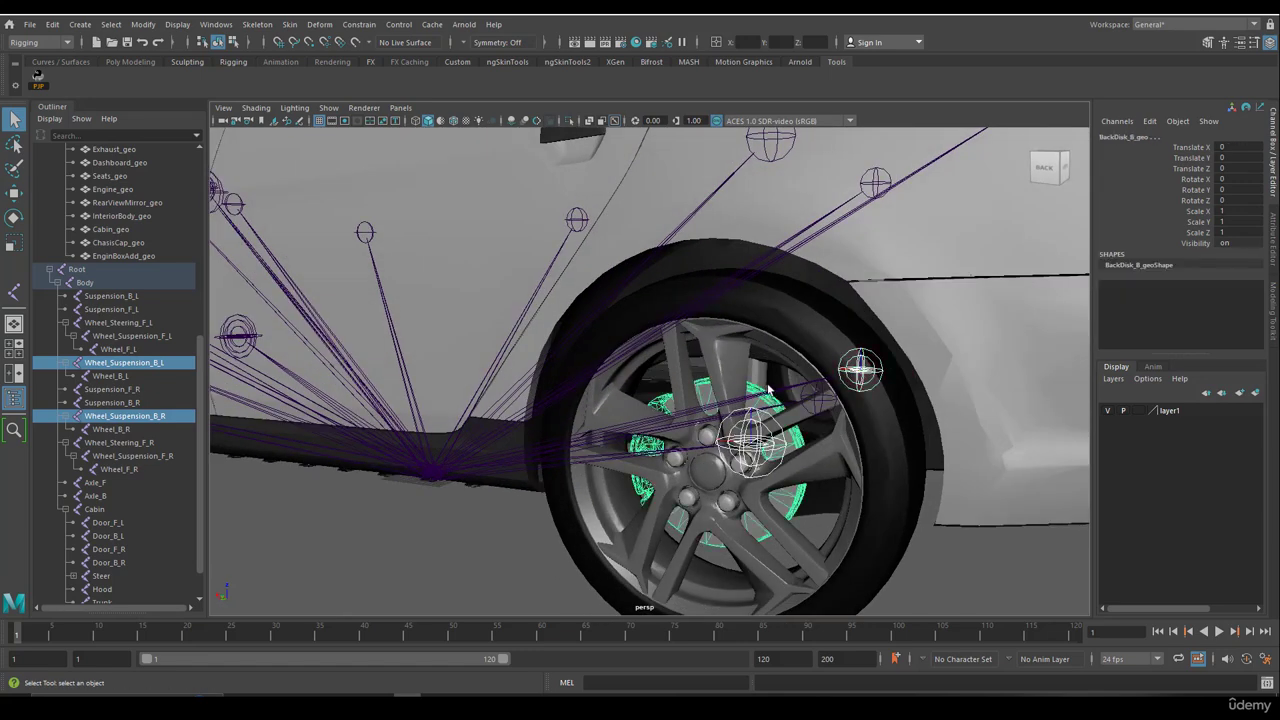
alt+drag(767, 389, 820, 450)
click(471, 368)
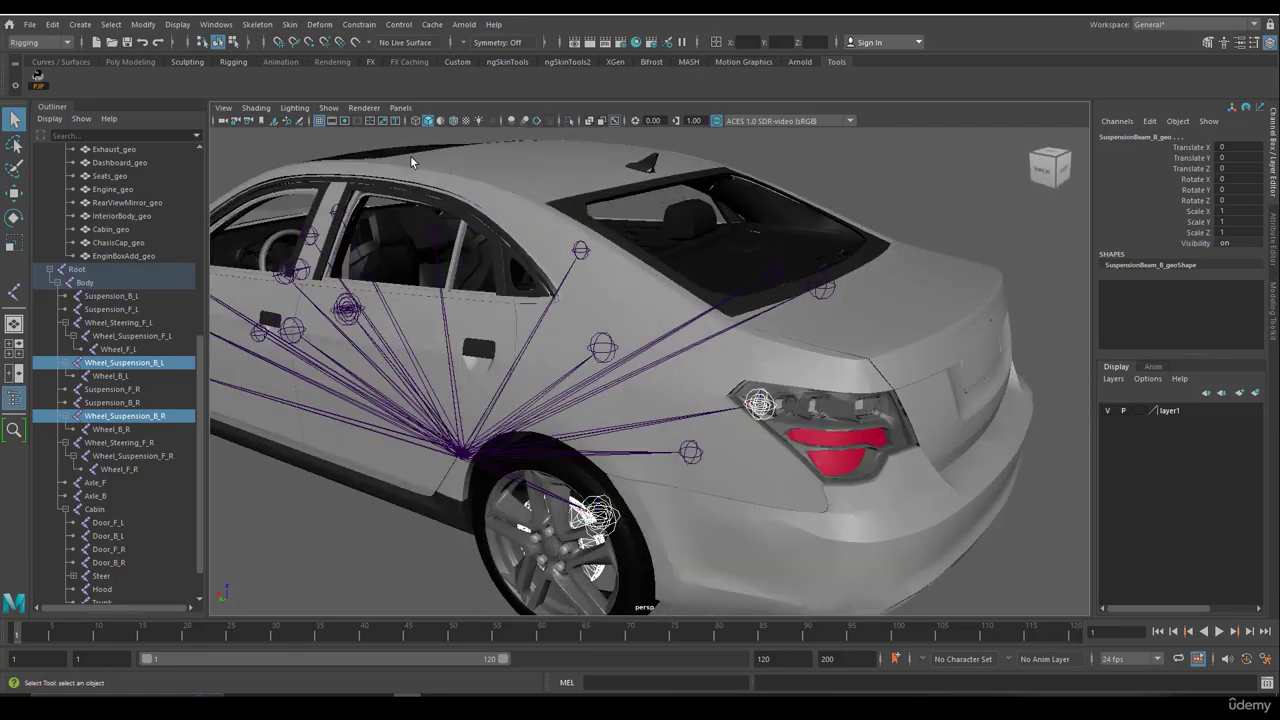
click(290, 26)
click(298, 59)
Hide the Statics geometry group to expose the suspension springs behind the body.
scroll(779, 288, down, 4)
alt+drag(590, 280, 740, 280)
alt+middle_drag(740, 280, 724, 274)
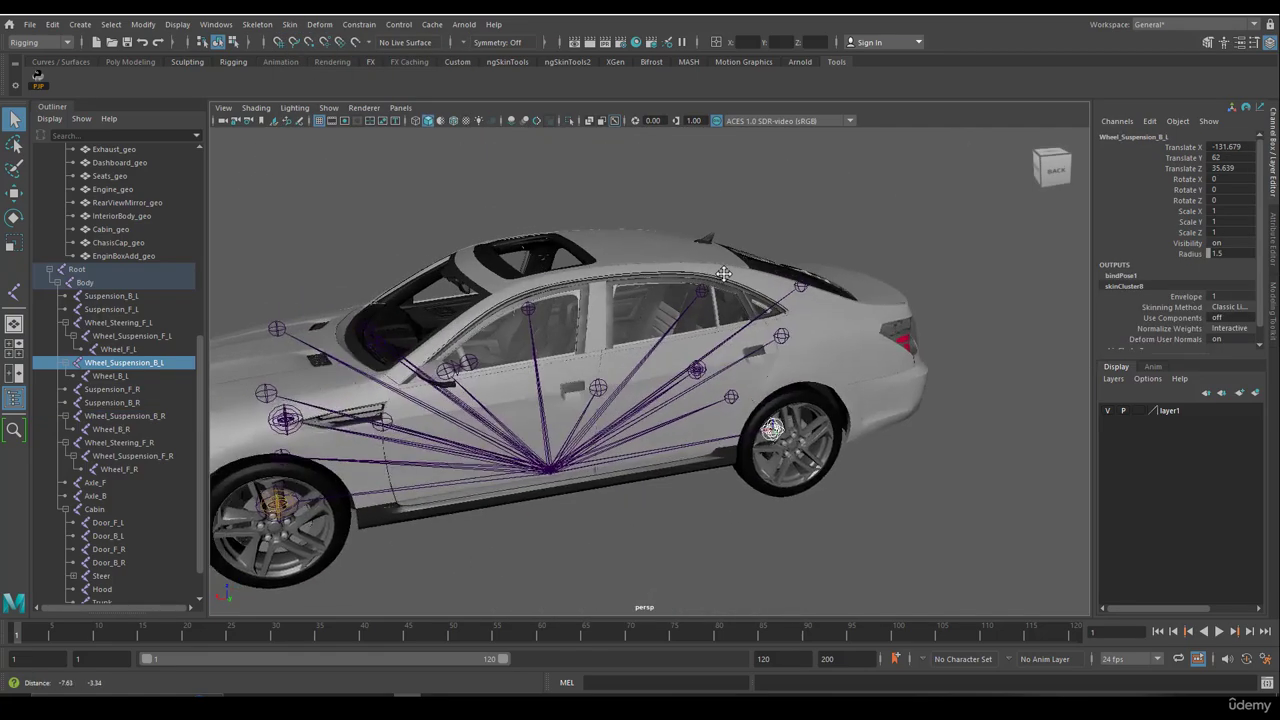
alt+drag(724, 274, 711, 288)
drag(201, 323, 201, 260)
click(133, 242)
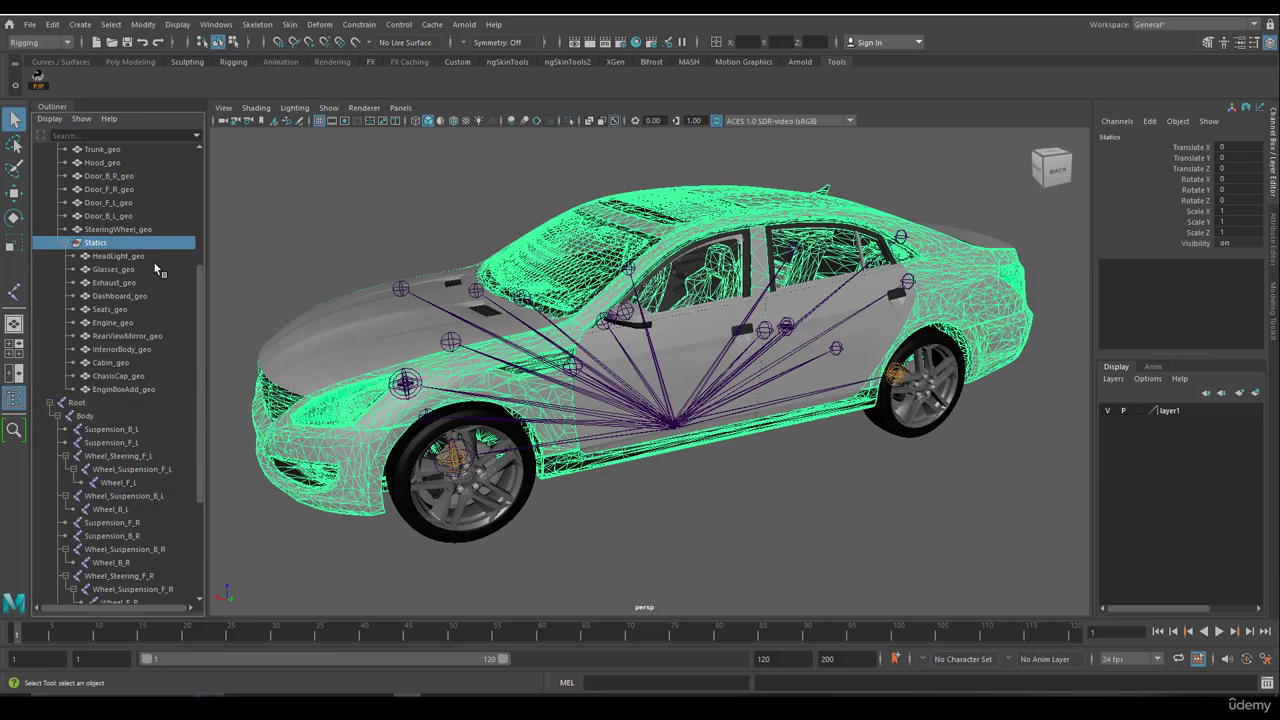
key(ctrl+h)
alt+drag(619, 378, 690, 346)
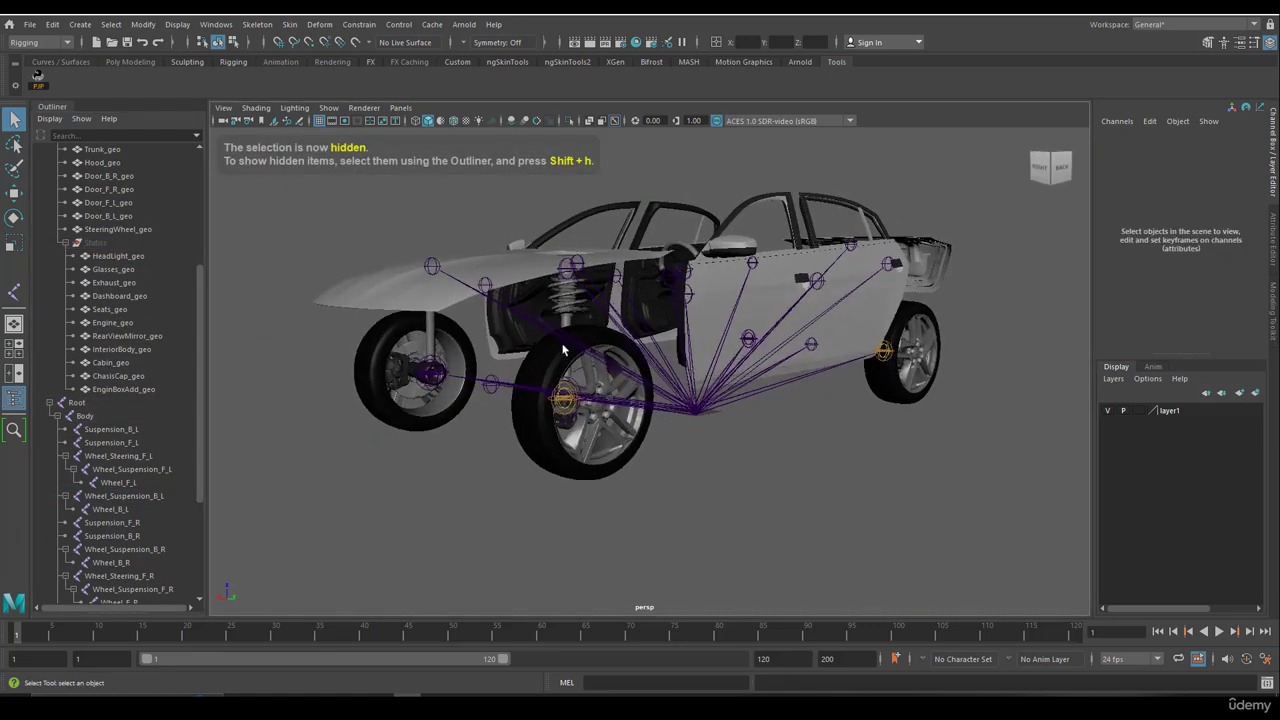
Select the front suspension joints Suspension_F_L and Suspension_F_R at the tops of the front springs.
alt+right_drag(563, 346, 620, 317)
alt+middle_drag(608, 300, 645, 340)
alt+drag(645, 340, 652, 333)
click(599, 264)
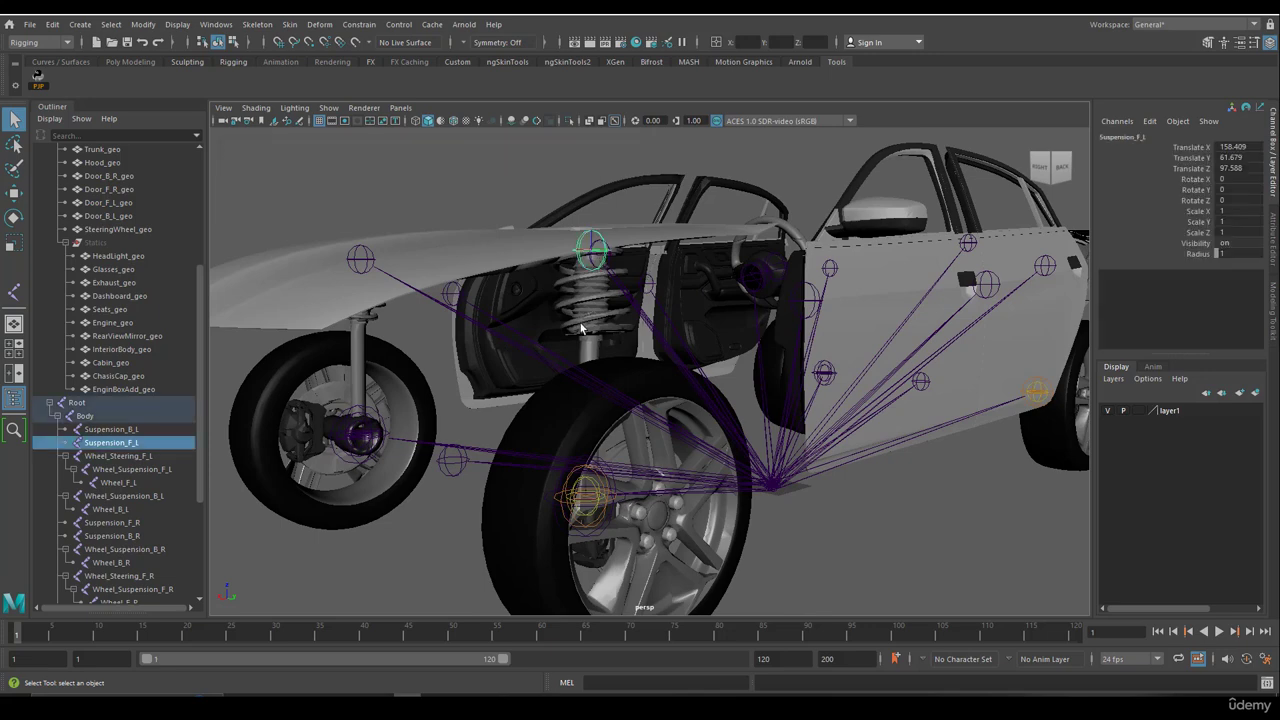
alt+drag(520, 305, 629, 315)
alt+middle_drag(670, 302, 614, 318)
alt+drag(614, 322, 606, 268)
shift+click(457, 217)
alt+drag(704, 410, 720, 406)
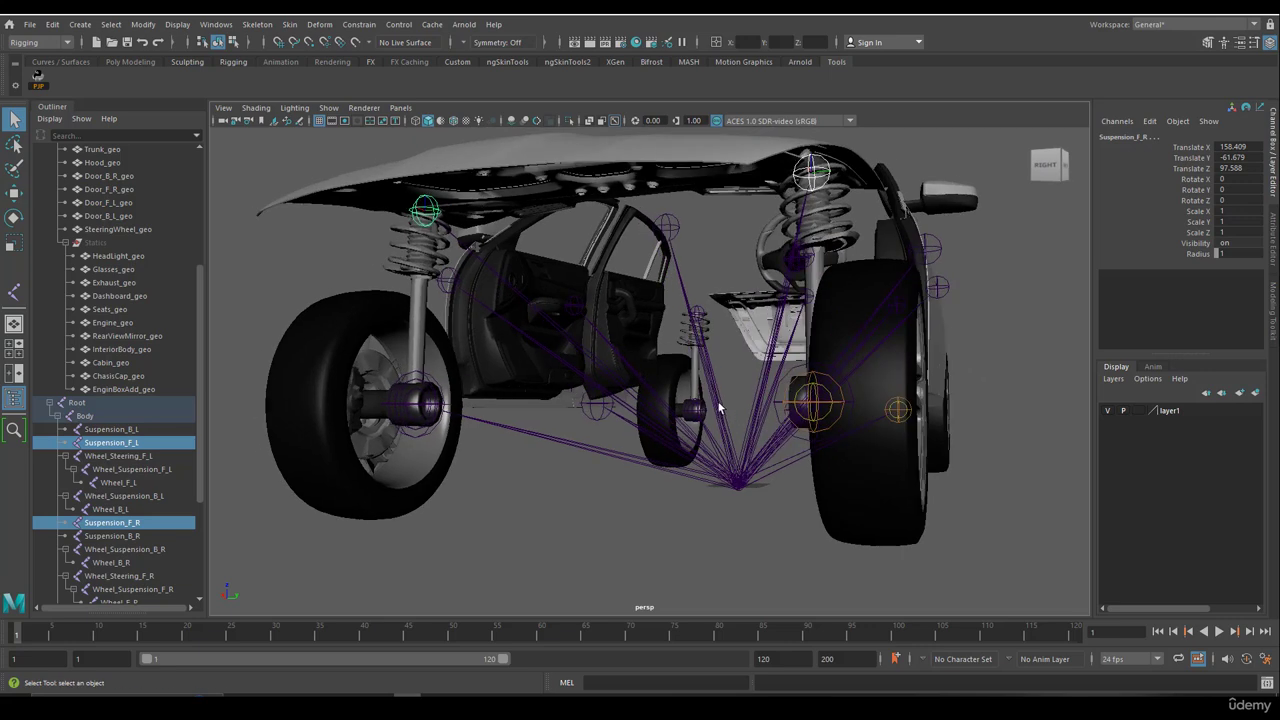
alt+right_drag(728, 398, 786, 397)
alt+drag(786, 397, 806, 381)
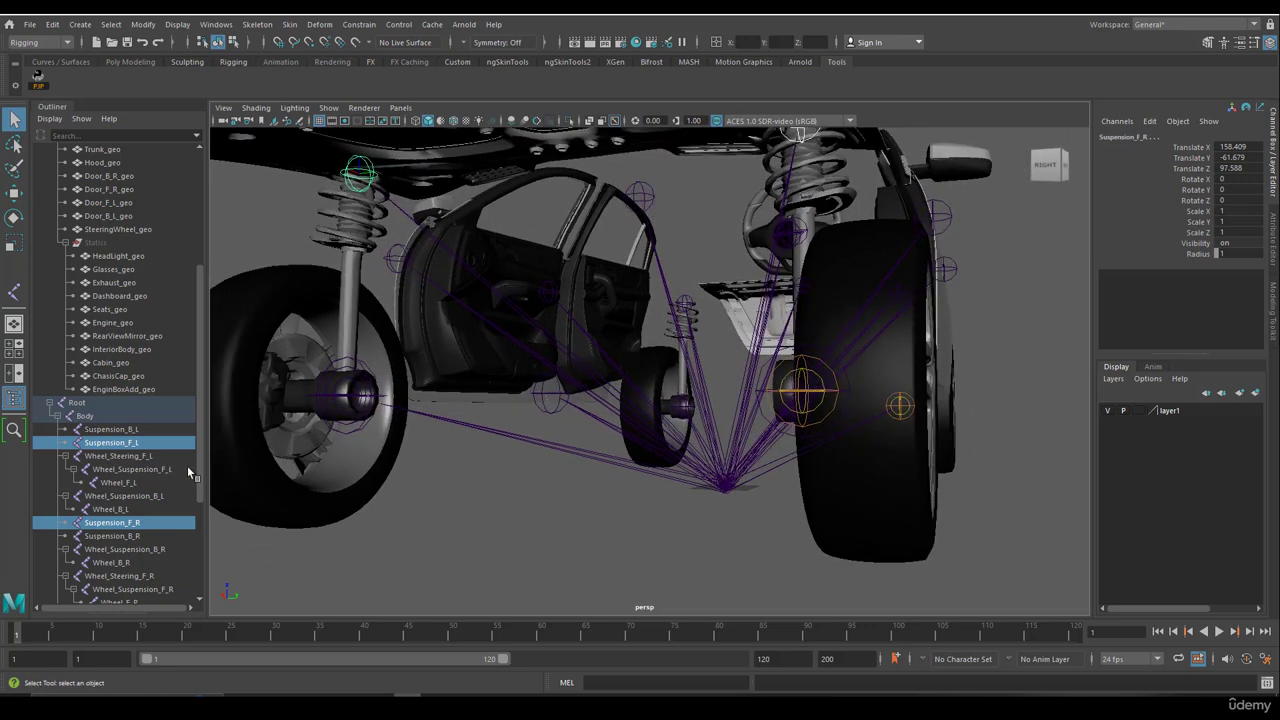
Add Wheel_Suspension_F_L, Wheel_Suspension_F_R and Suspension_F_geo to the selection and bind the skin.
scroll(198, 475, down, 2)
ctrl+click(157, 390)
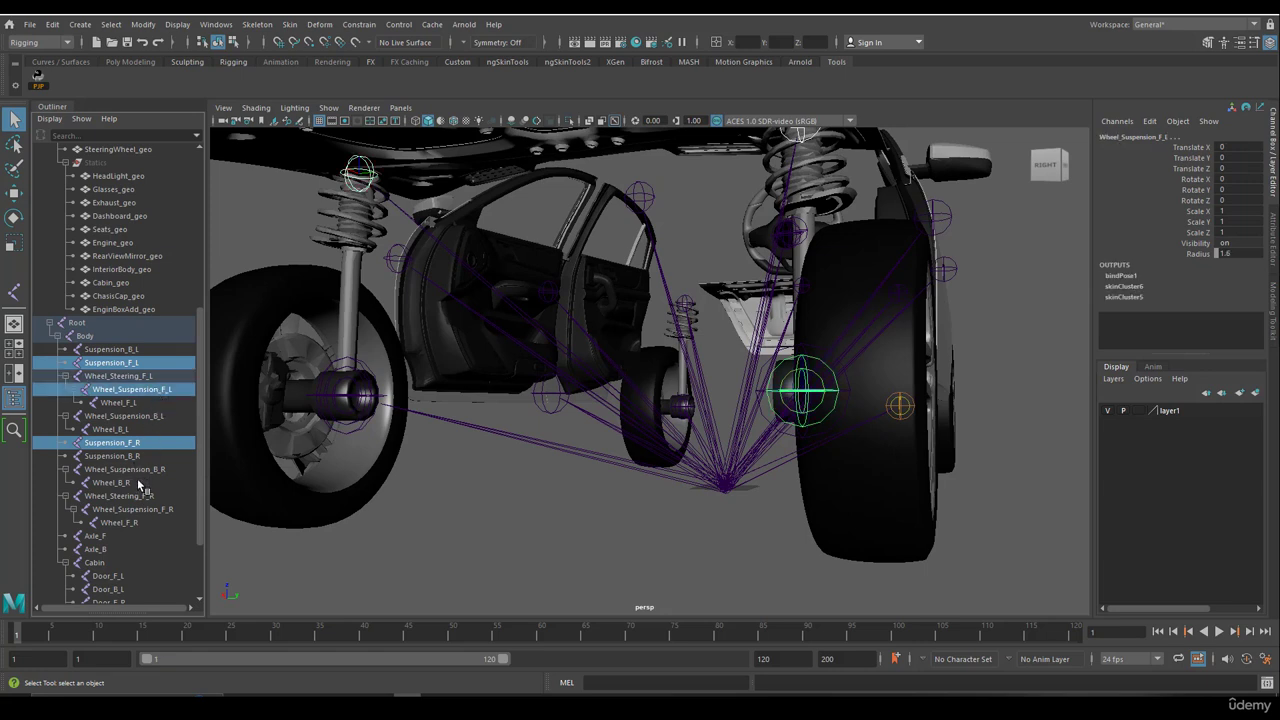
ctrl+click(137, 511)
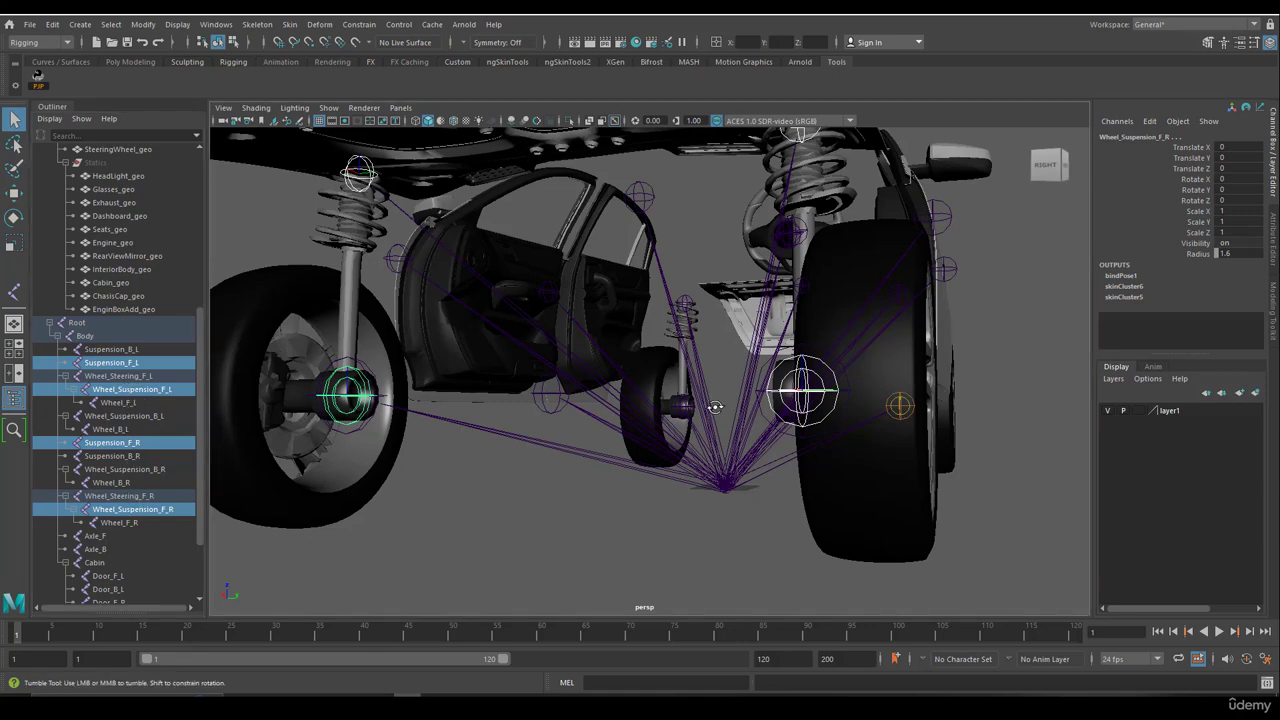
alt+drag(714, 406, 720, 416)
click(846, 258)
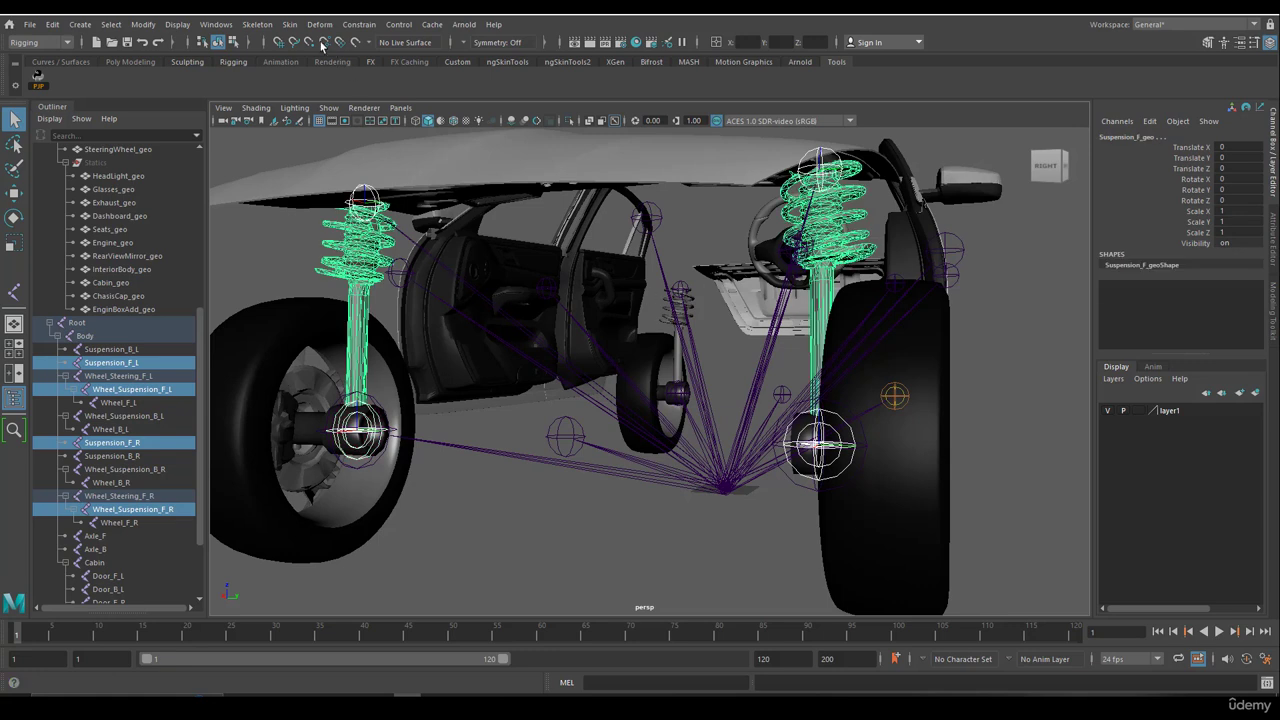
click(289, 24)
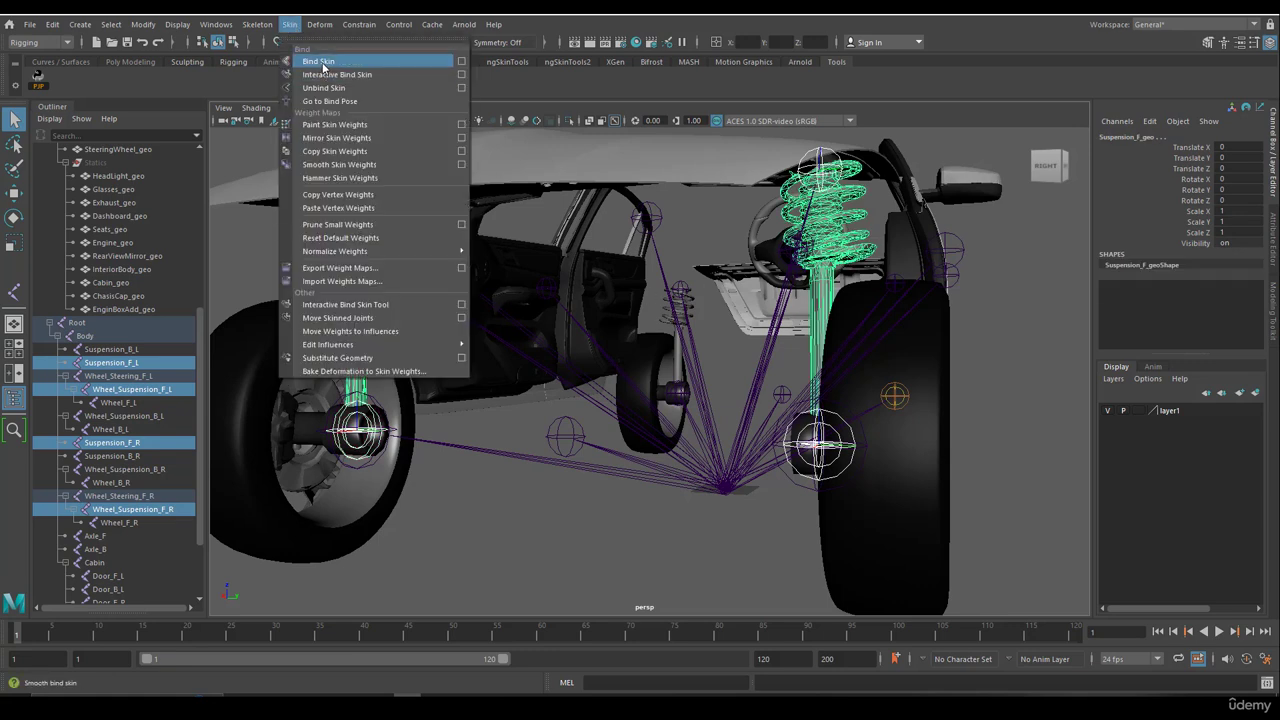
click(319, 62)
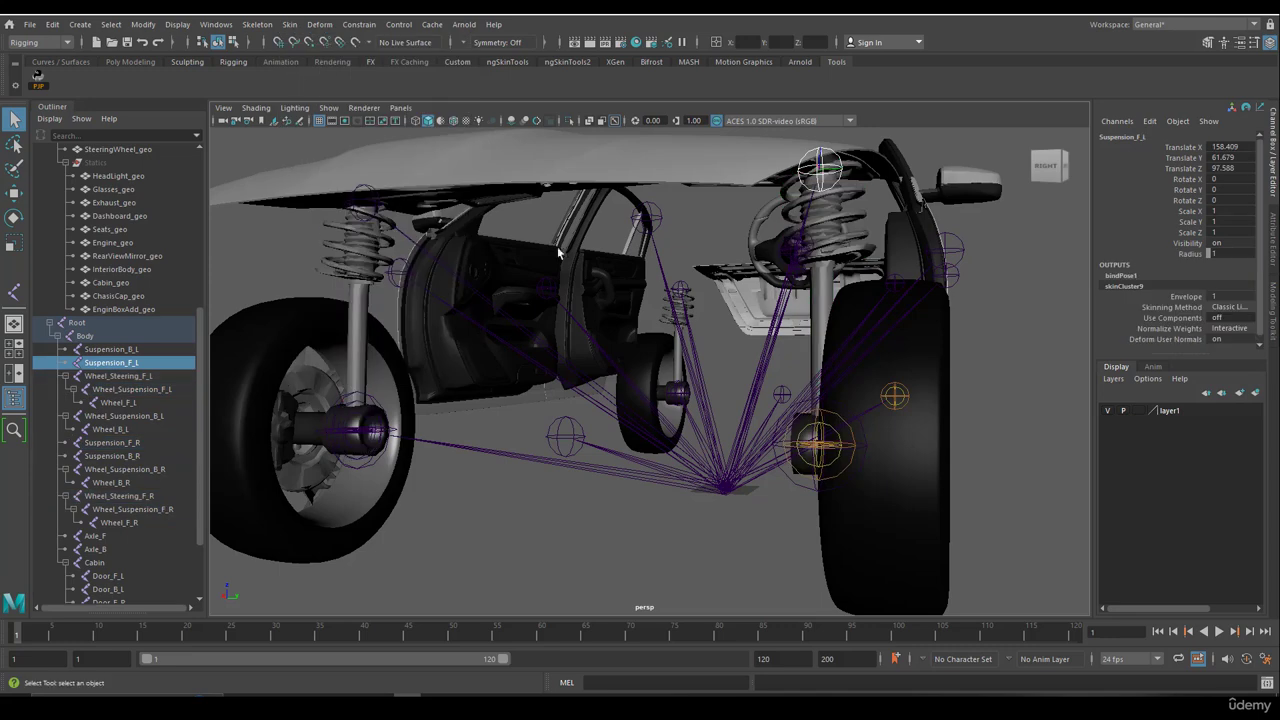
Try moving the Wheel_F_L joint upward to test the binding and undo the move.
alt+drag(680, 298, 709, 317)
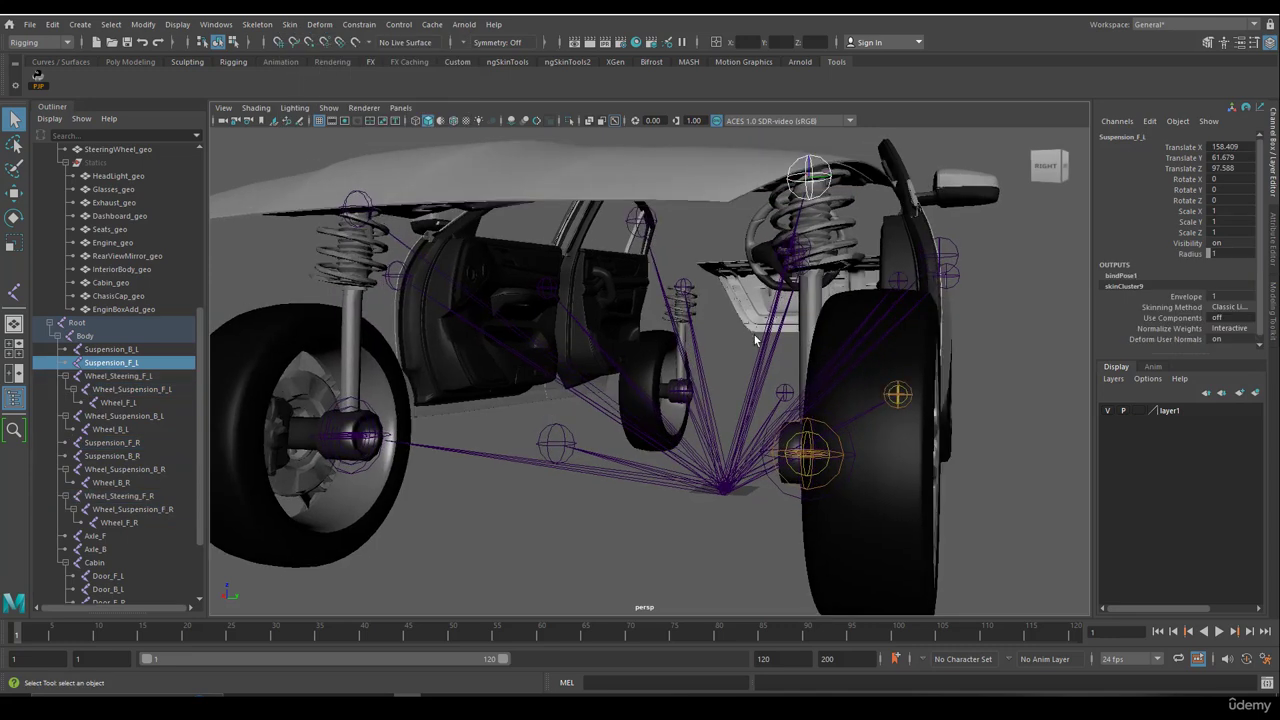
click(828, 449)
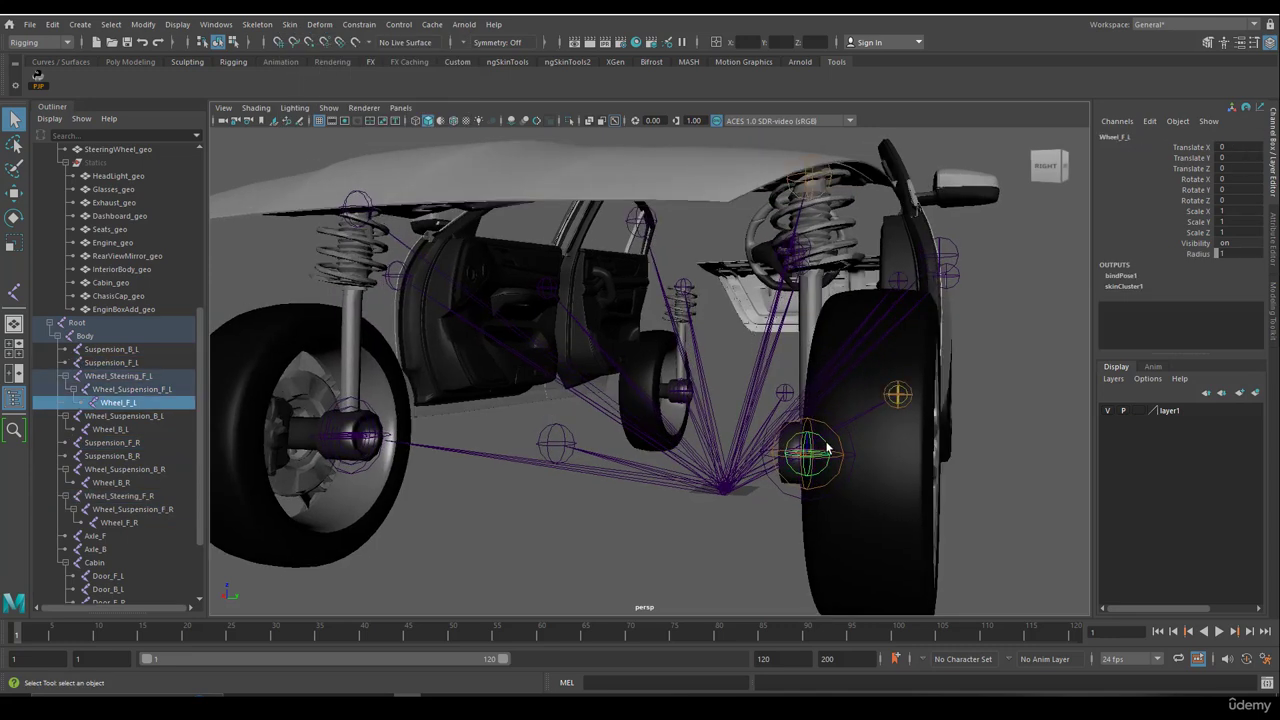
key(w)
drag(820, 395, 818, 348)
key(ctrl+z)
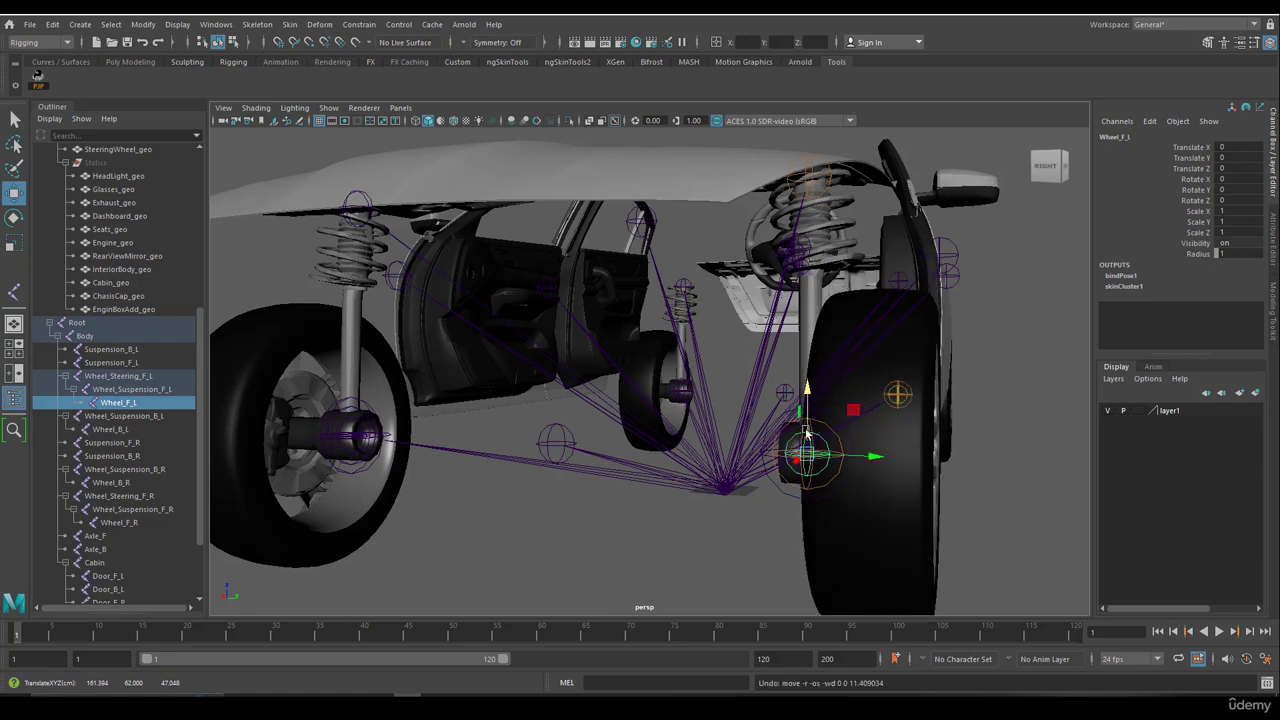
Raise Wheel_Suspension_F_L about 30 units to test the spring deformation, and undo back to before the front suspension binding.
key(q)
click(824, 426)
key(w)
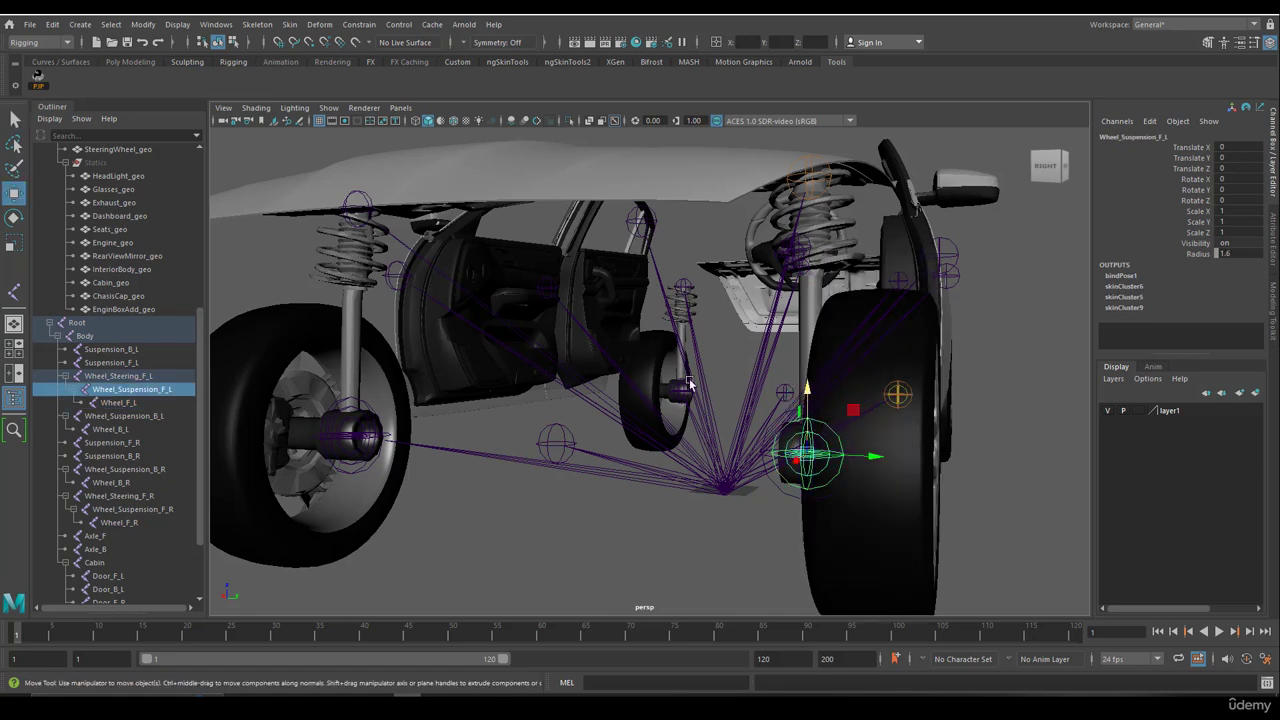
click(131, 378)
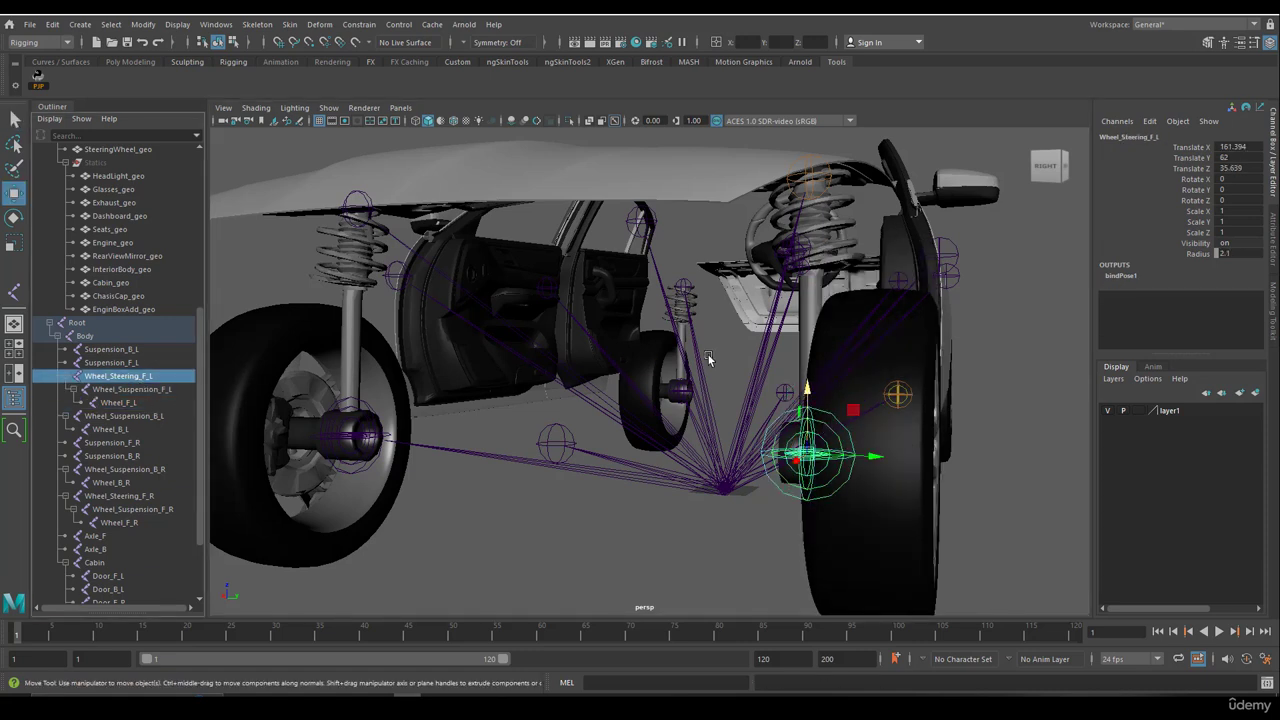
click(121, 388)
drag(808, 388, 828, 292)
alt+drag(828, 292, 914, 311)
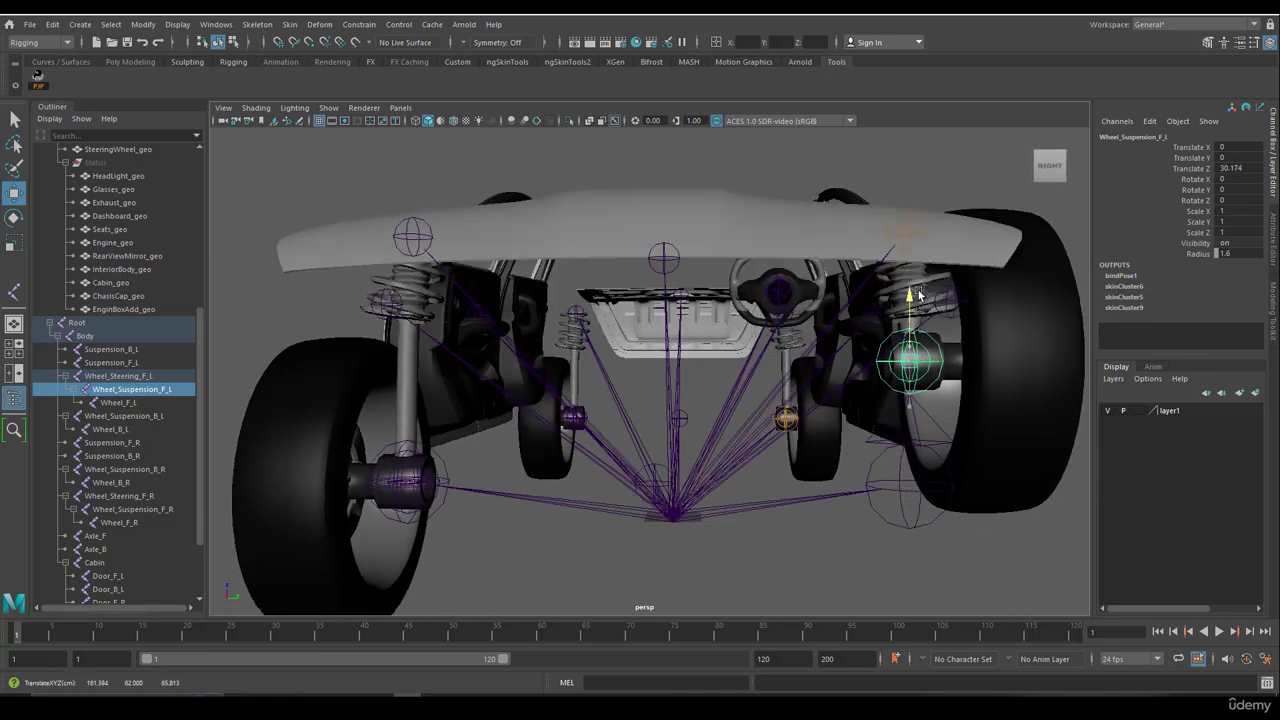
key(ctrl+z)
key(ctrl+z)
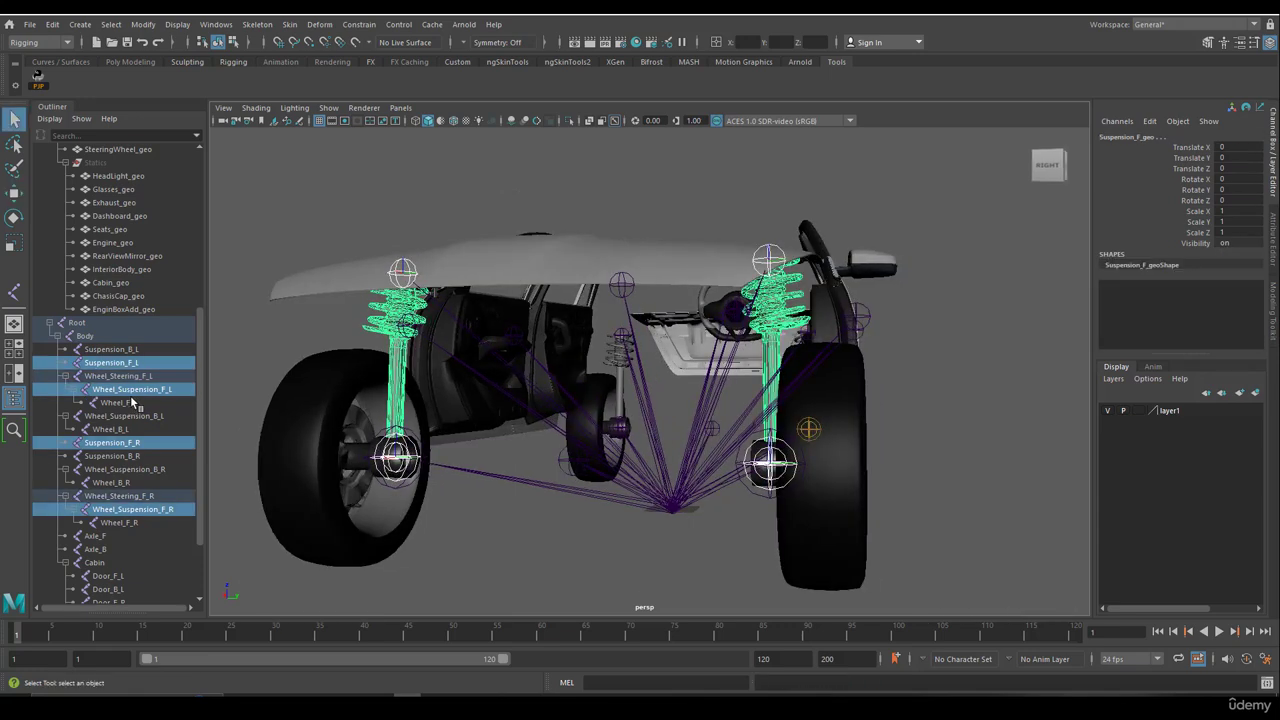
click(782, 456)
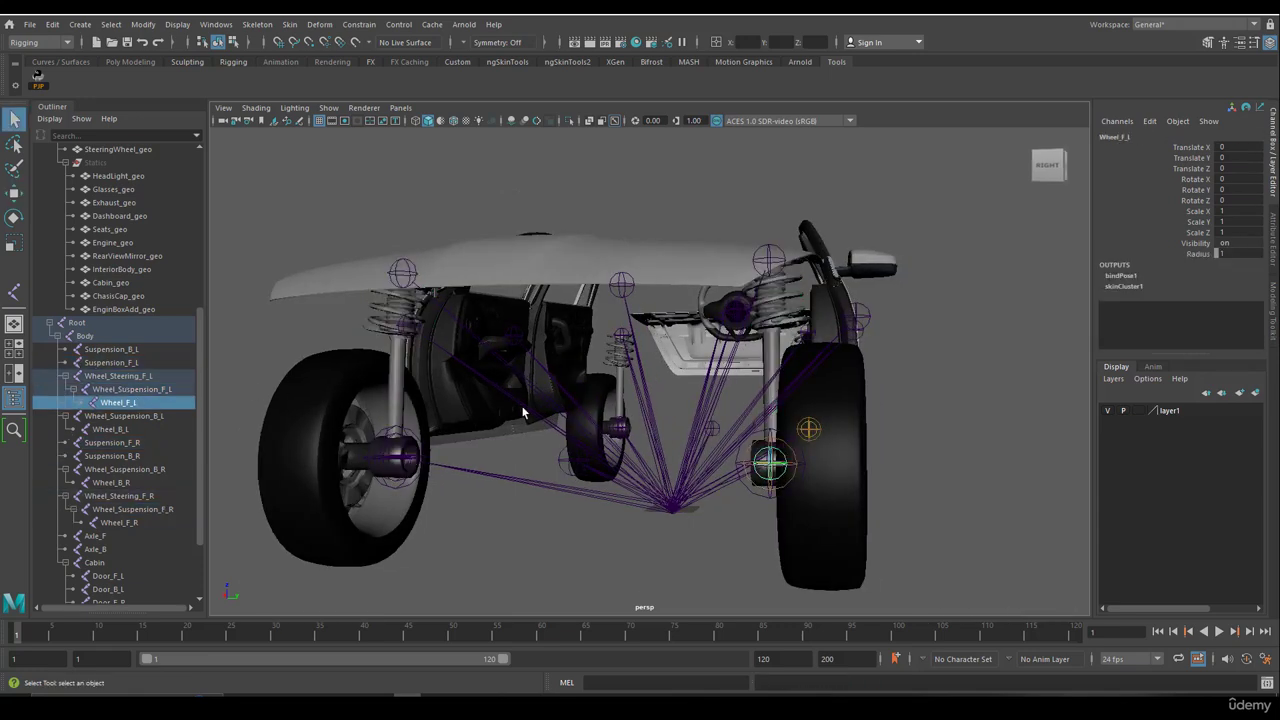
ctrl+click(127, 433)
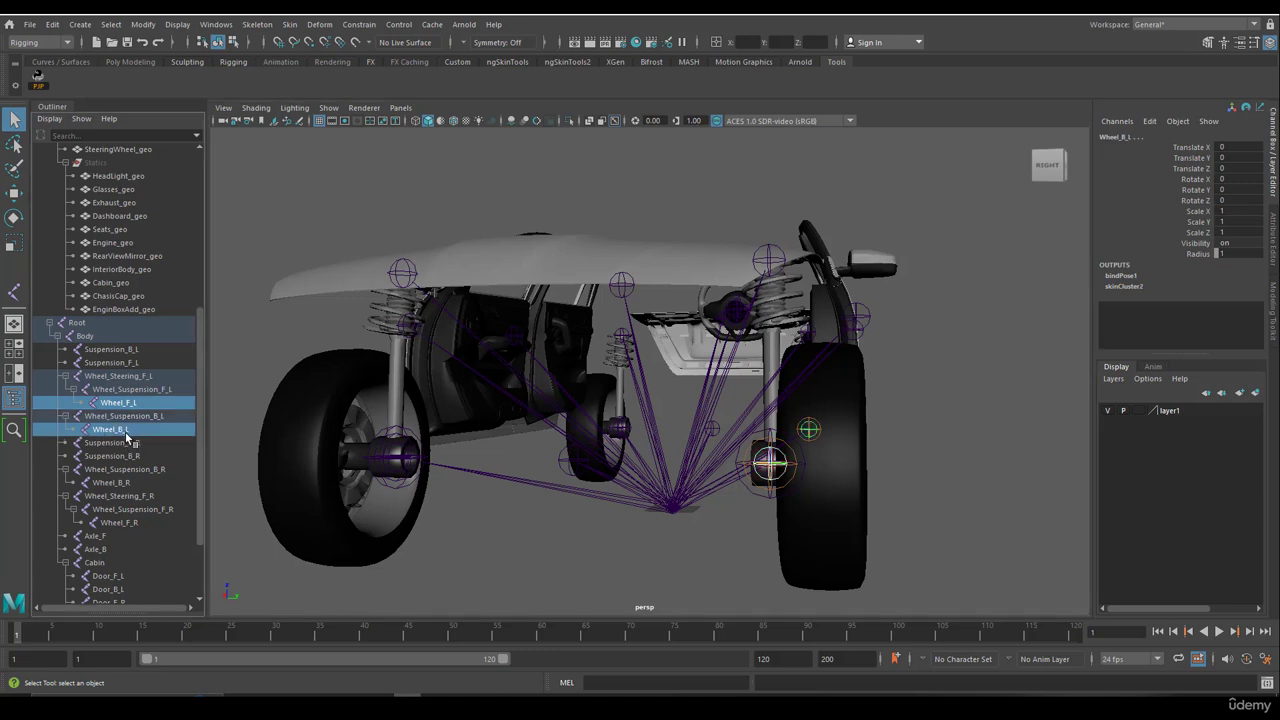
click(129, 403)
click(131, 390)
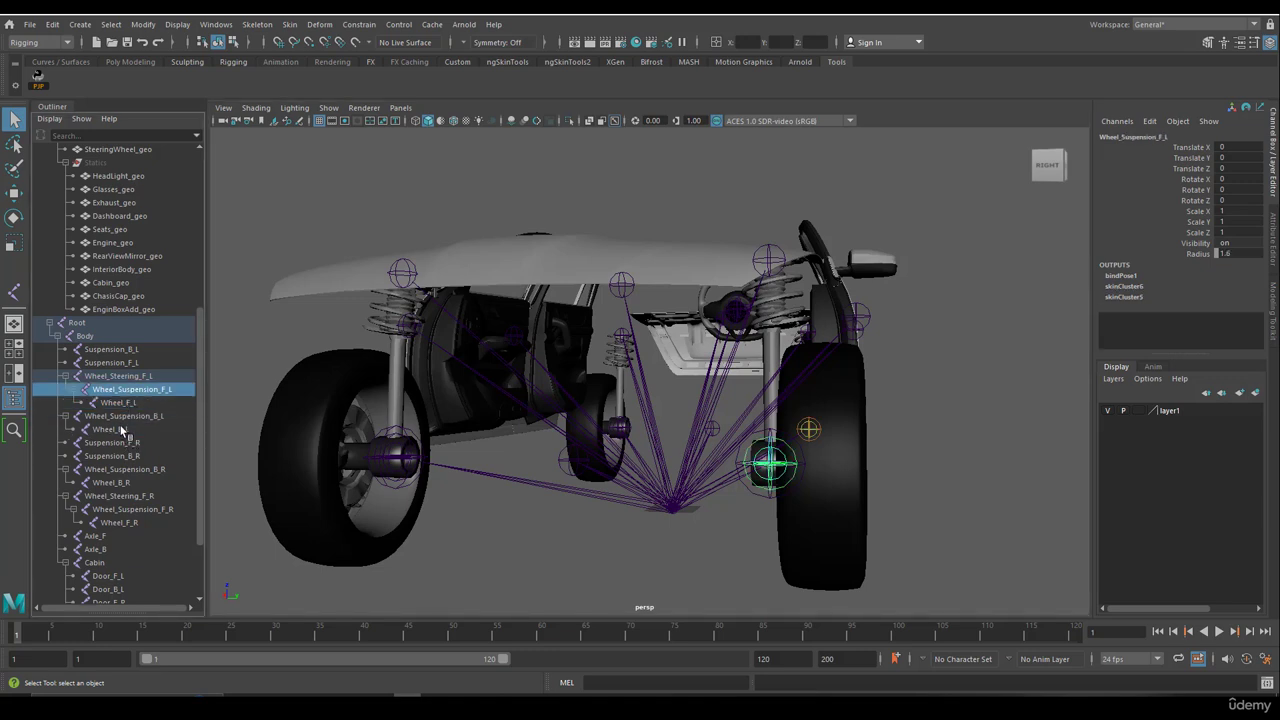
click(123, 430)
Select the joints Wheel_F_L, Wheel_F_R, Wheel_B_L and Wheel_B_R and duplicate them.
click(126, 403)
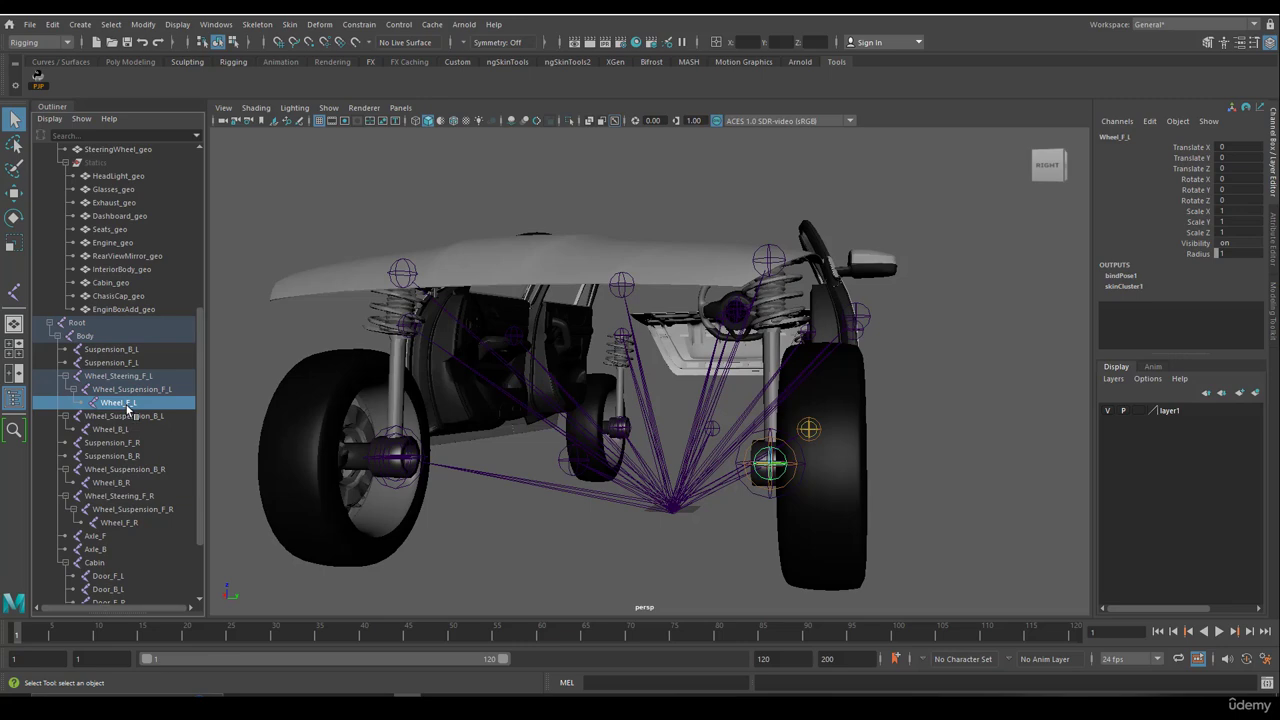
ctrl+click(133, 521)
mouse_move(556, 403)
alt+mouse_down()
mouse_move(580, 402)
mouse_move(567, 400)
alt+mouse_up()
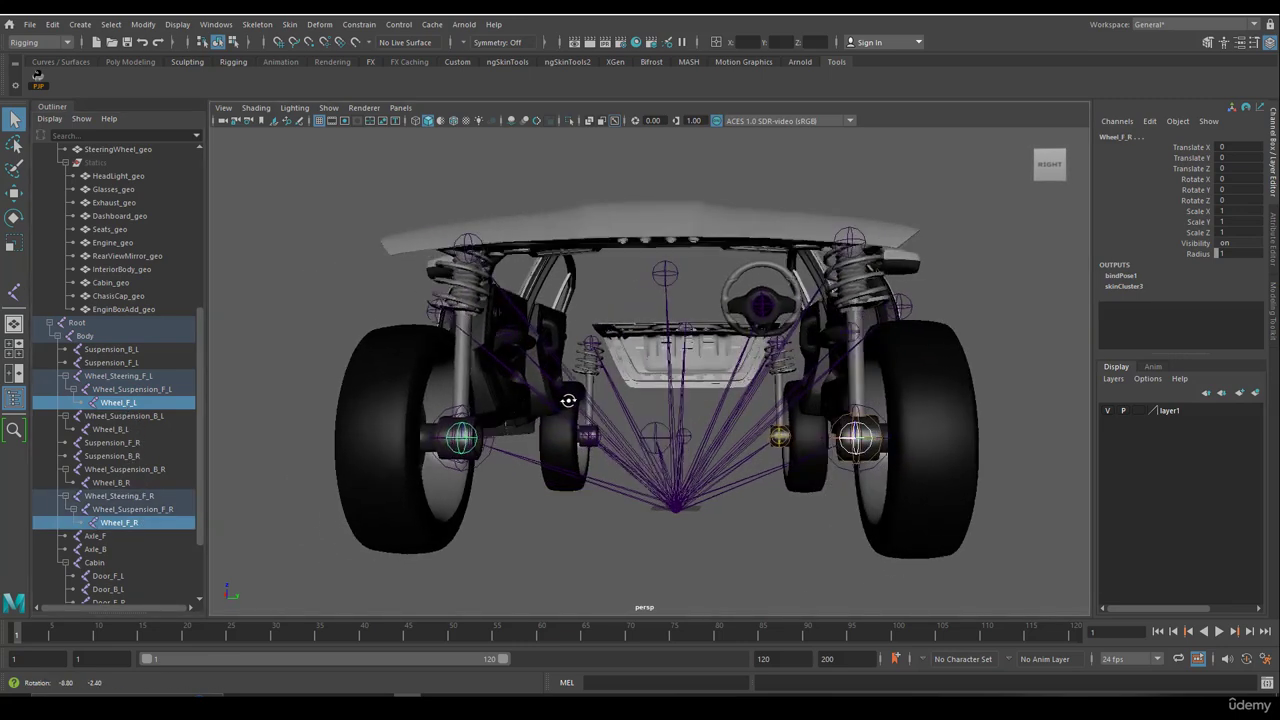
ctrl+click(130, 430)
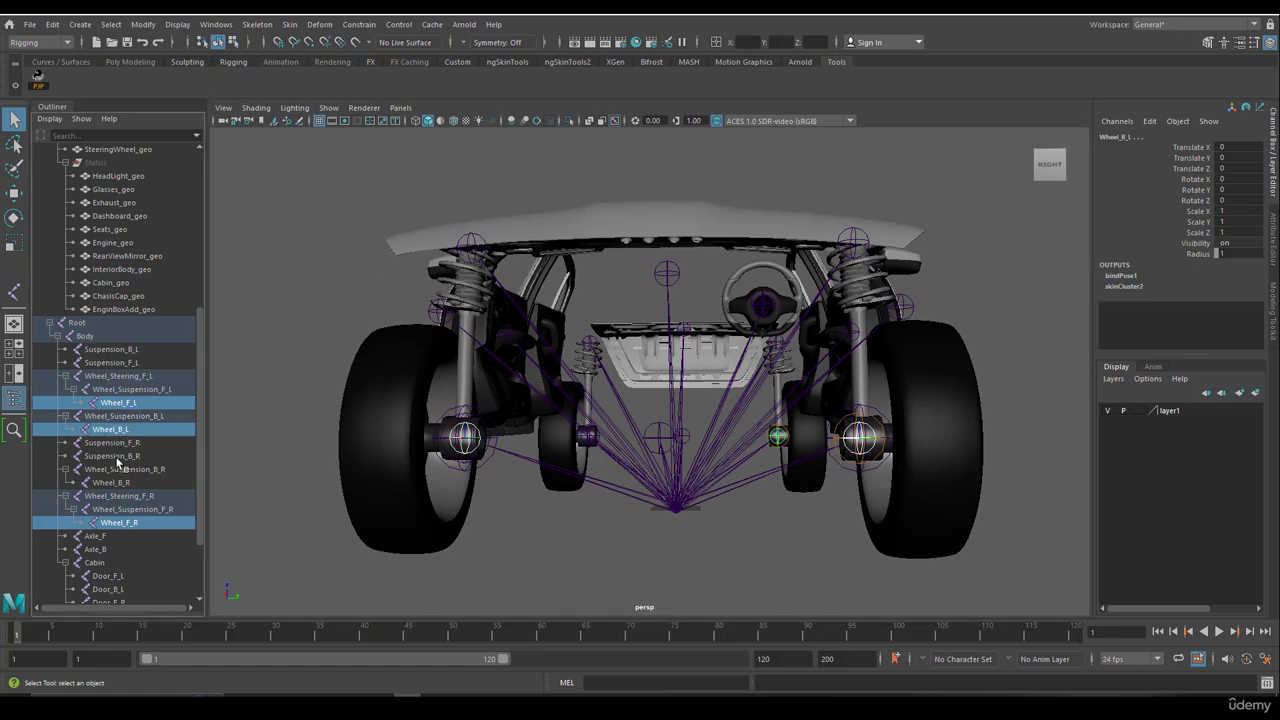
ctrl+click(122, 483)
key(w)
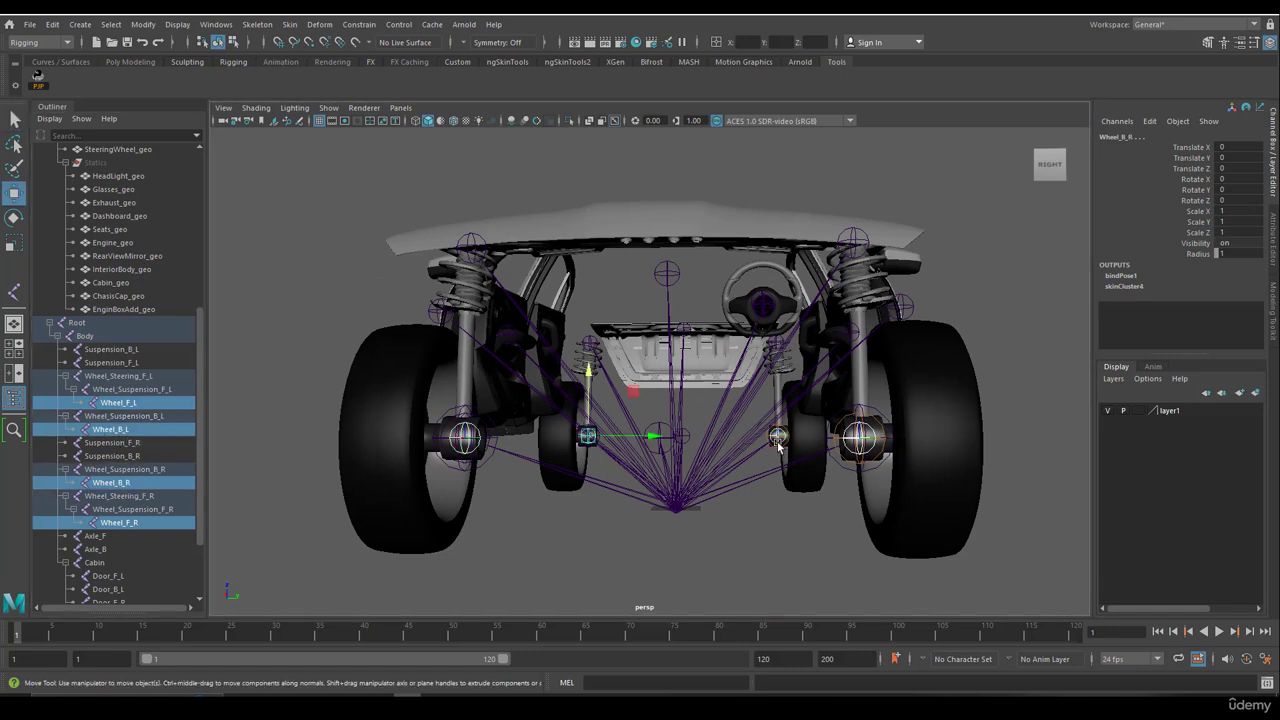
key(ctrl+d)
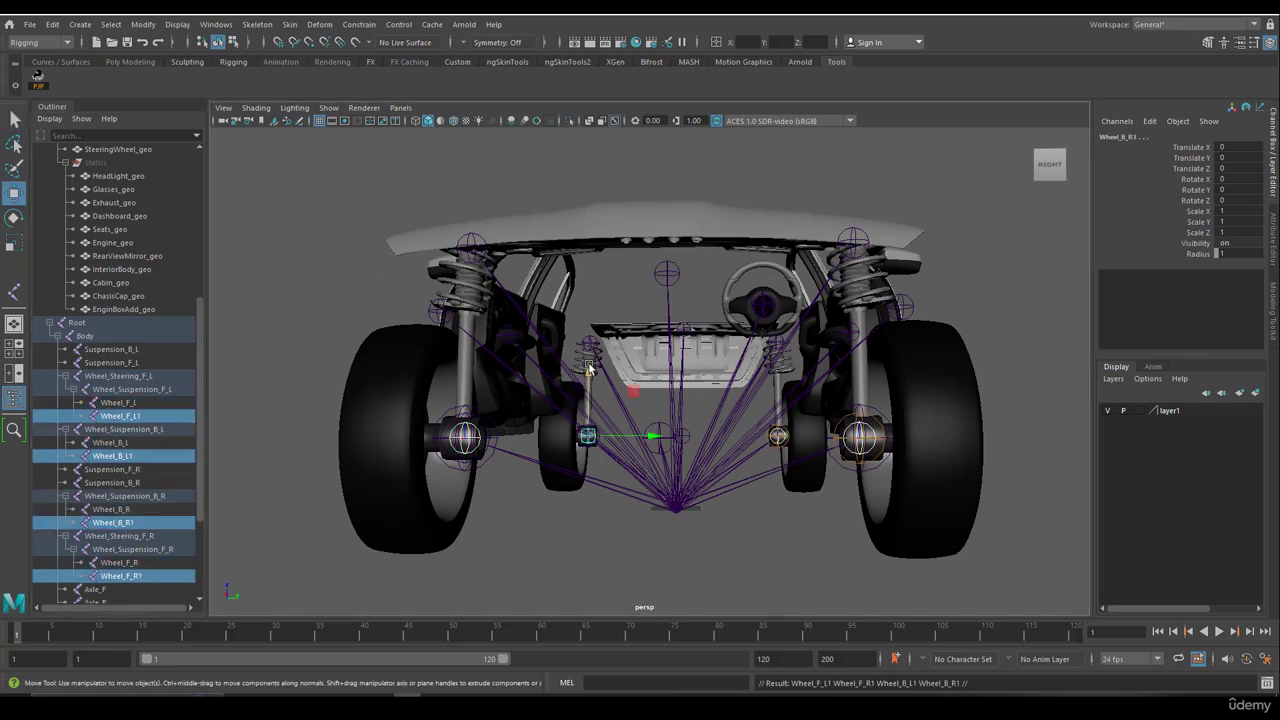
Raise the four duplicated wheel joints about 42.8 units along Z and unparent them from the rig.
drag(588, 371, 588, 290)
scroll(133, 370, down, 3)
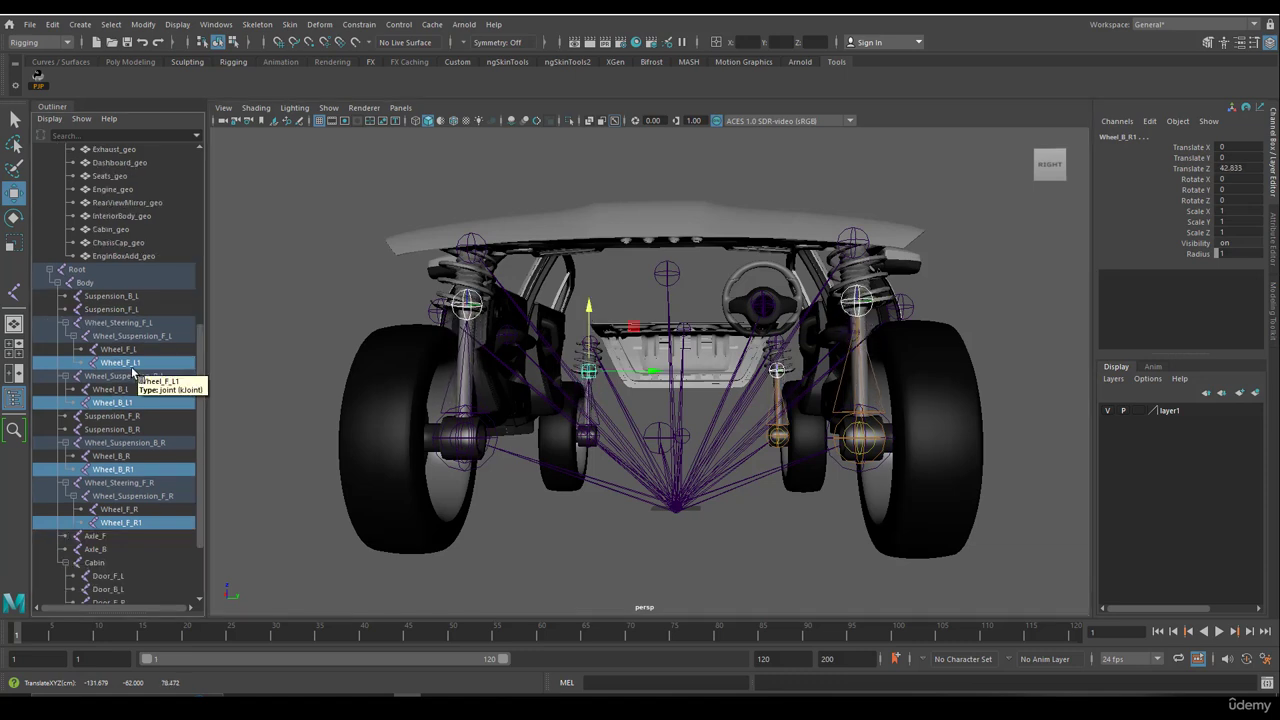
key(shift+p)
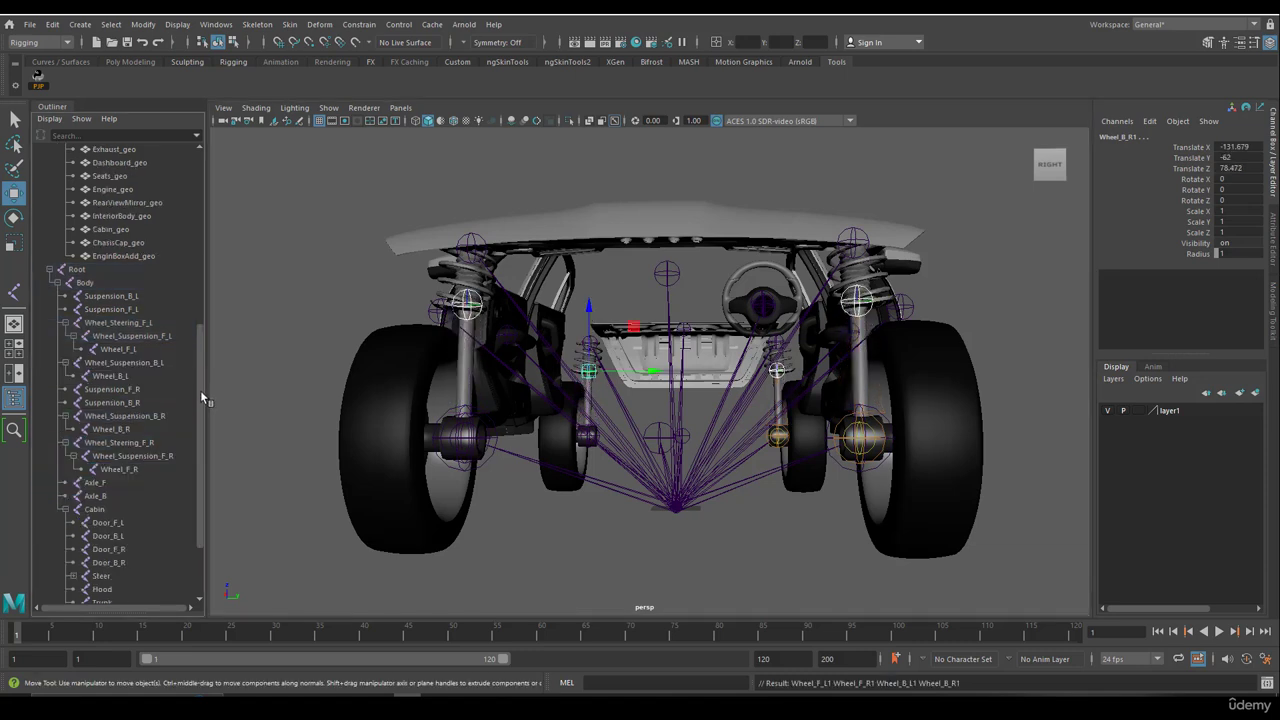
Rename the duplicated joint Wheel_F_L1 as Damper_end_F_L.
scroll(195, 489, down, 5)
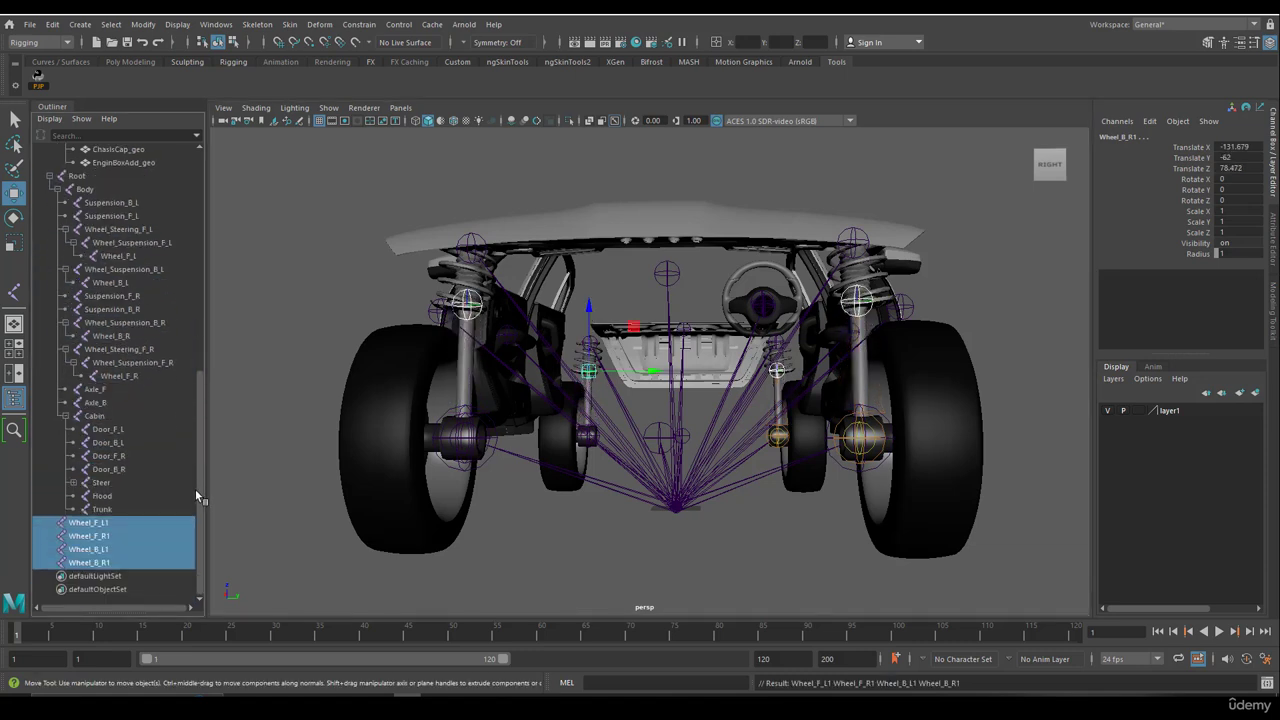
double_click(106, 523)
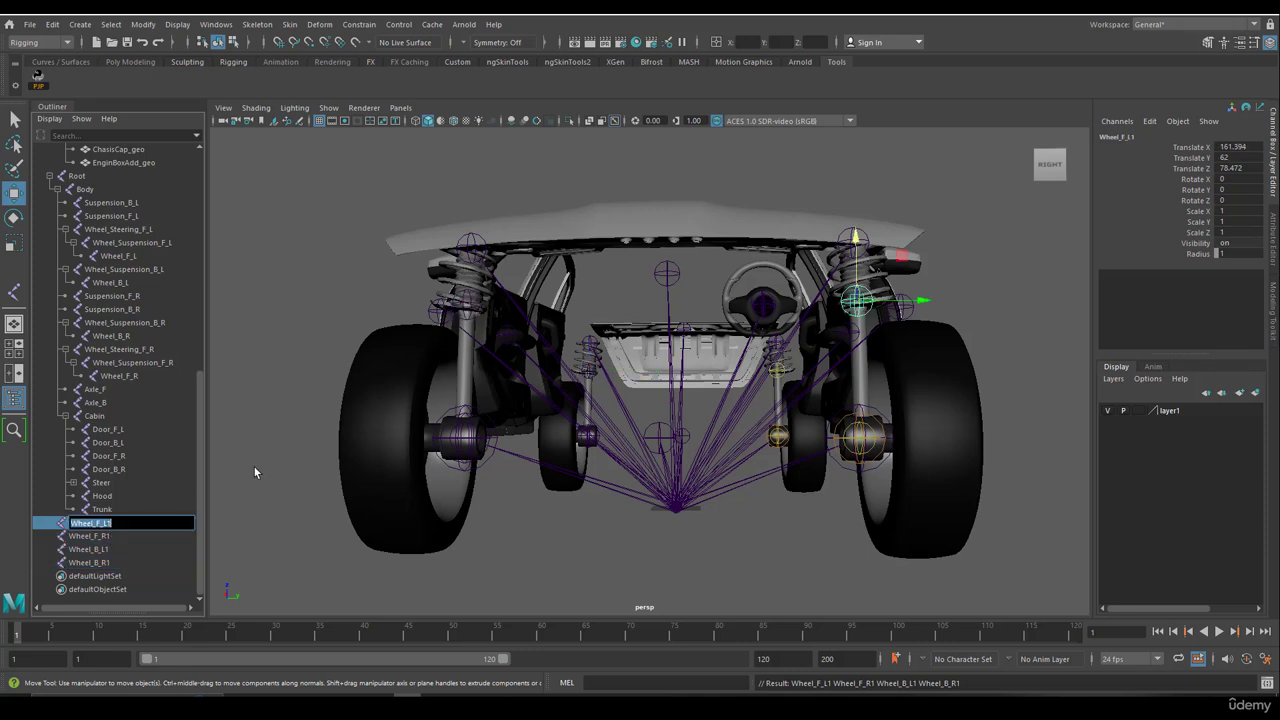
click(139, 522)
key(BackSpace)
key(ctrl+a)
text(Damper)
text(L)
key(Return)
Parent Damper_end_F_L under the Wheel_Suspension_F_L joint.
alt+drag(420, 289, 435, 320)
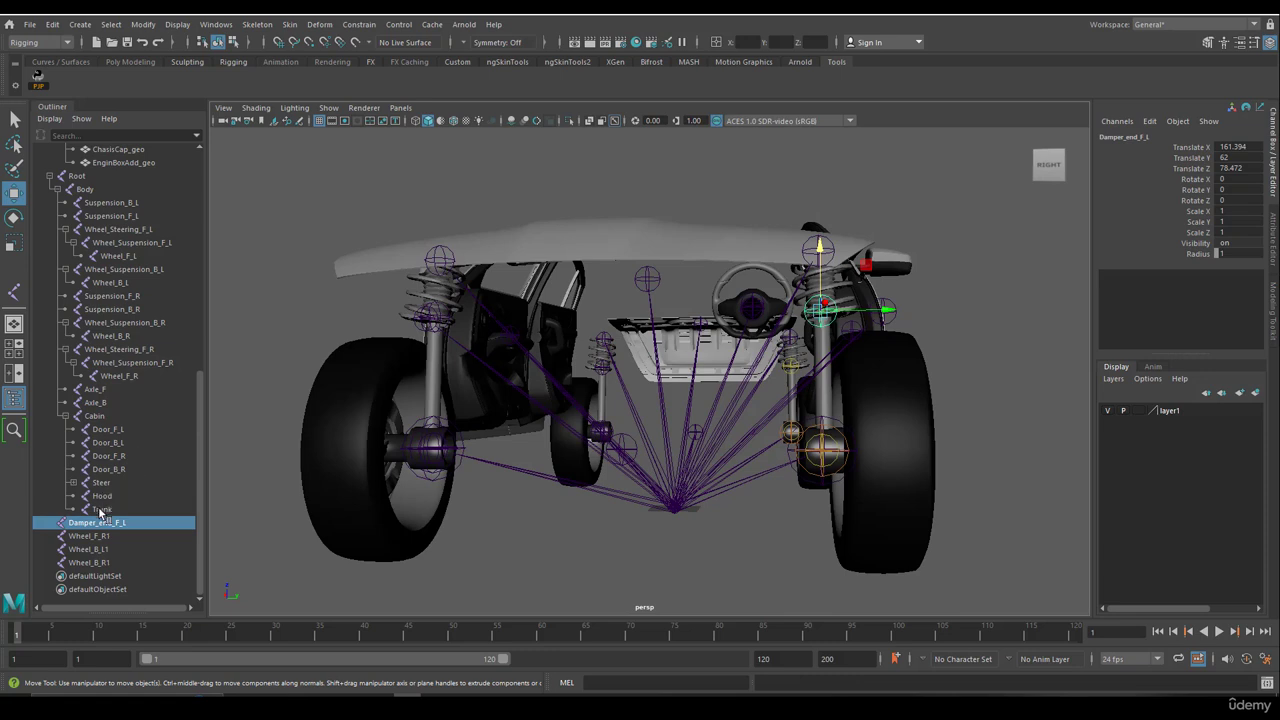
middle_drag(97, 527, 130, 250)
click(130, 245)
click(135, 269)
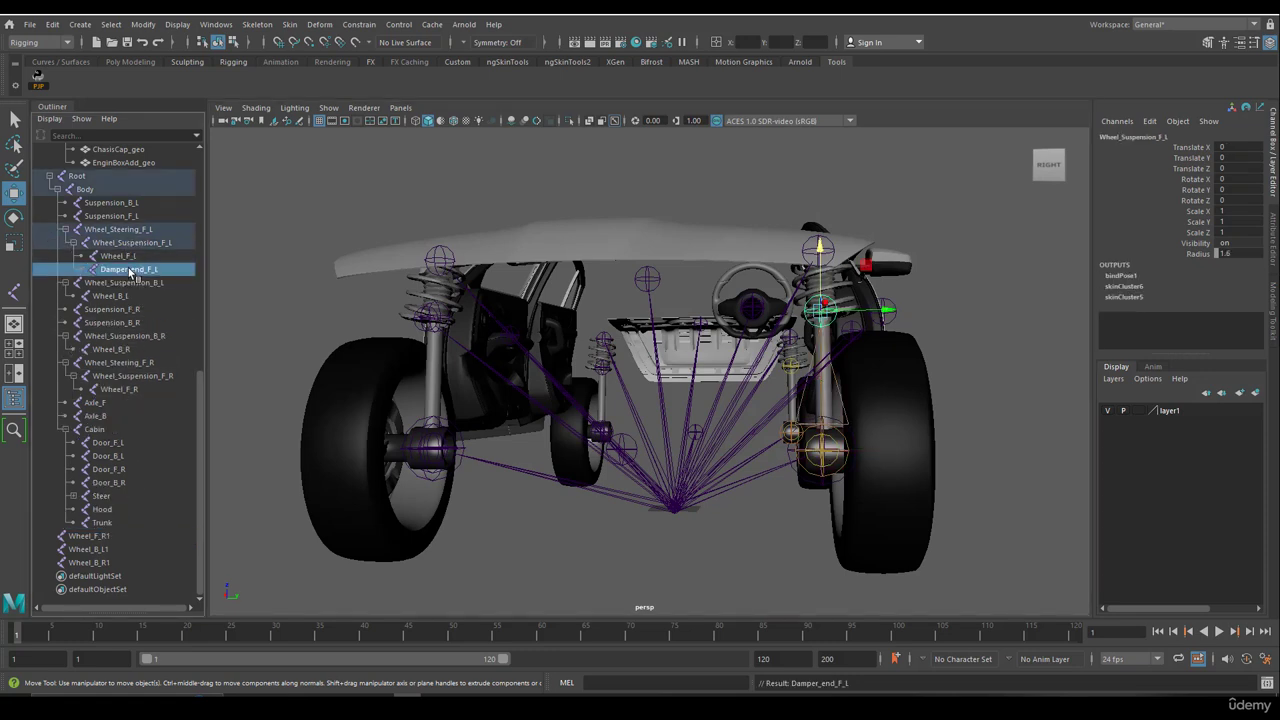
Test-move Wheel_Suspension_F_L to check that the damper joint follows, and undo the move.
click(136, 245)
drag(822, 388, 822, 378)
key(ctrl+z)
key(q)
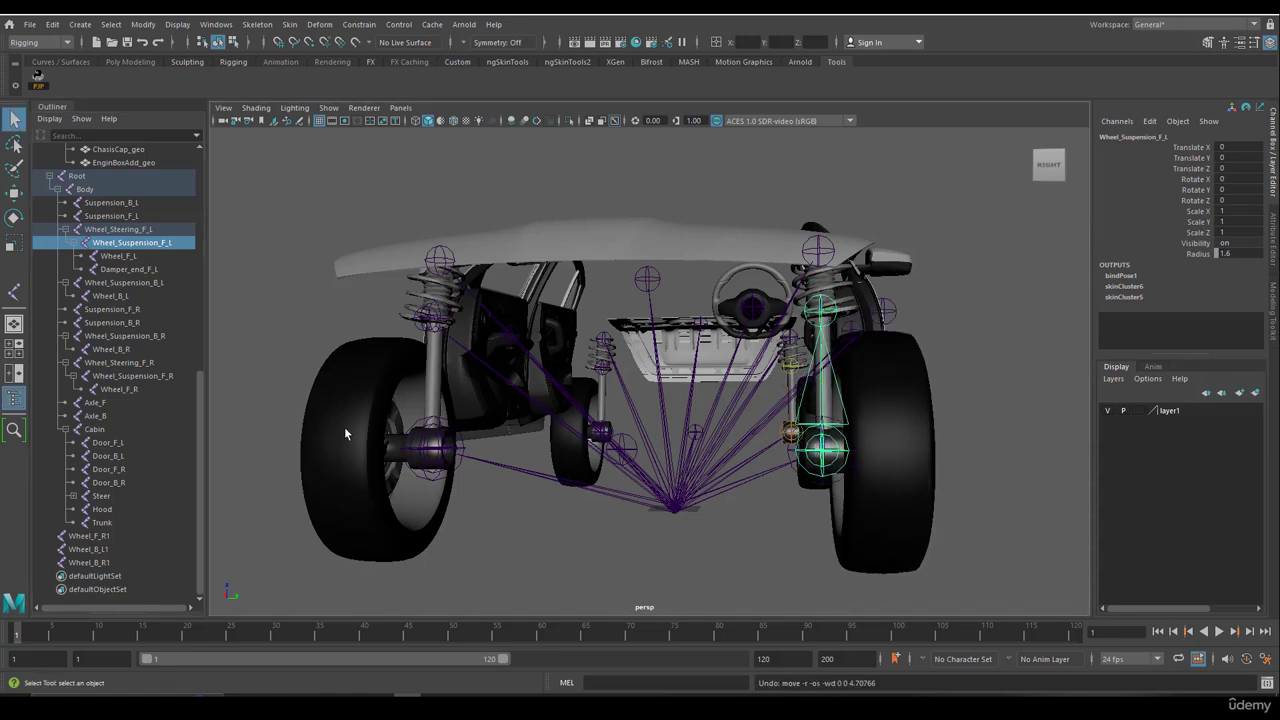
Rename Wheel_F_R1 as Damper_end_F_R and parent it under Wheel_Suspension_F_R.
click(103, 536)
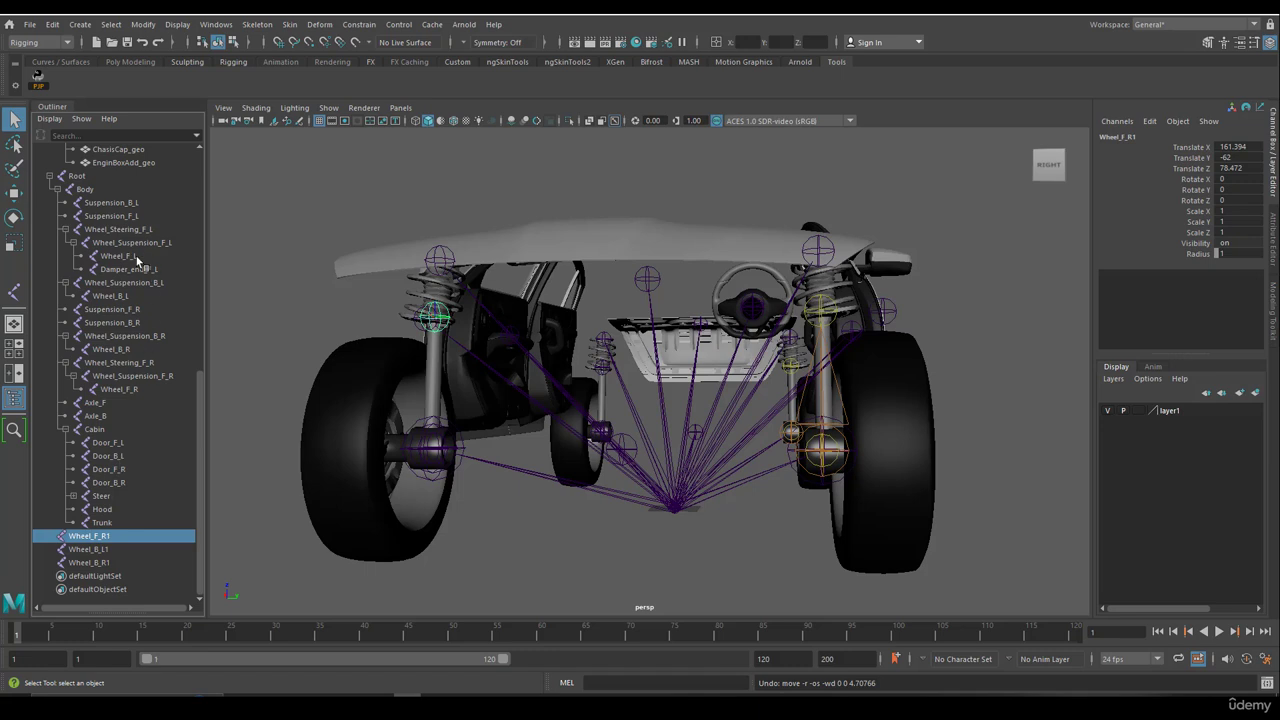
double_click(130, 269)
key(ctrl+c)
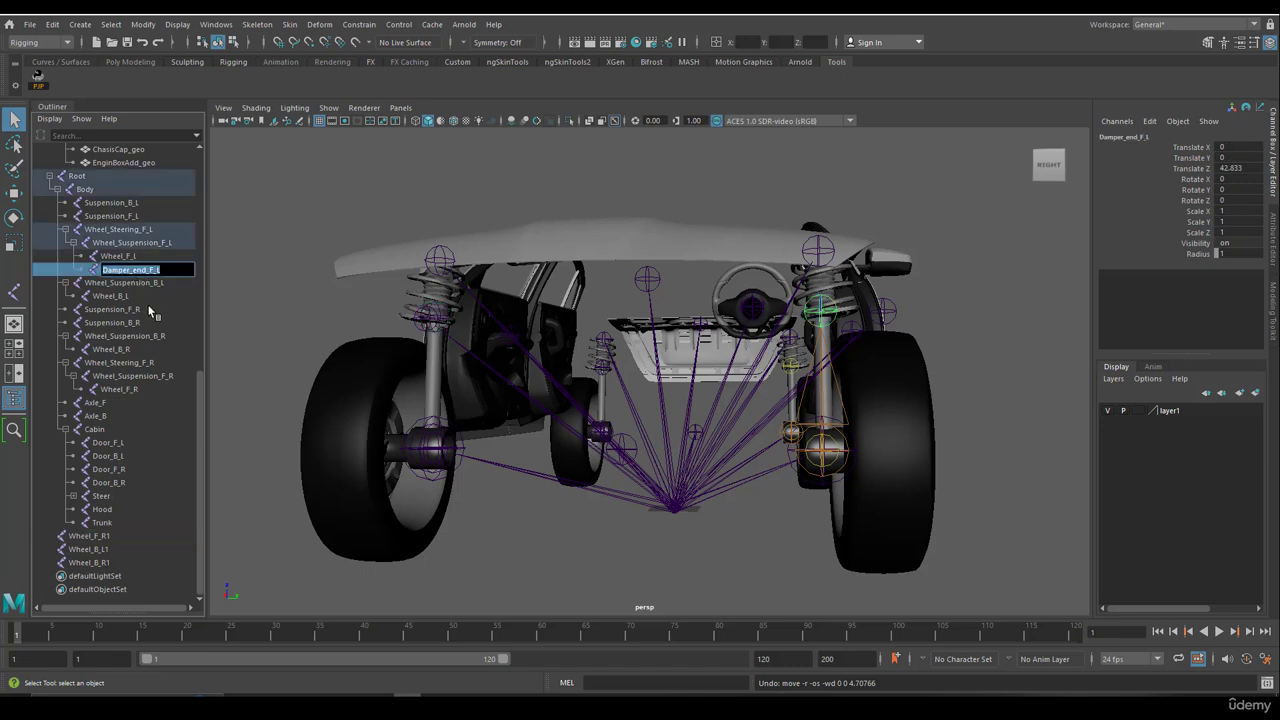
click(108, 538)
double_click(103, 537)
key(ctrl+v)
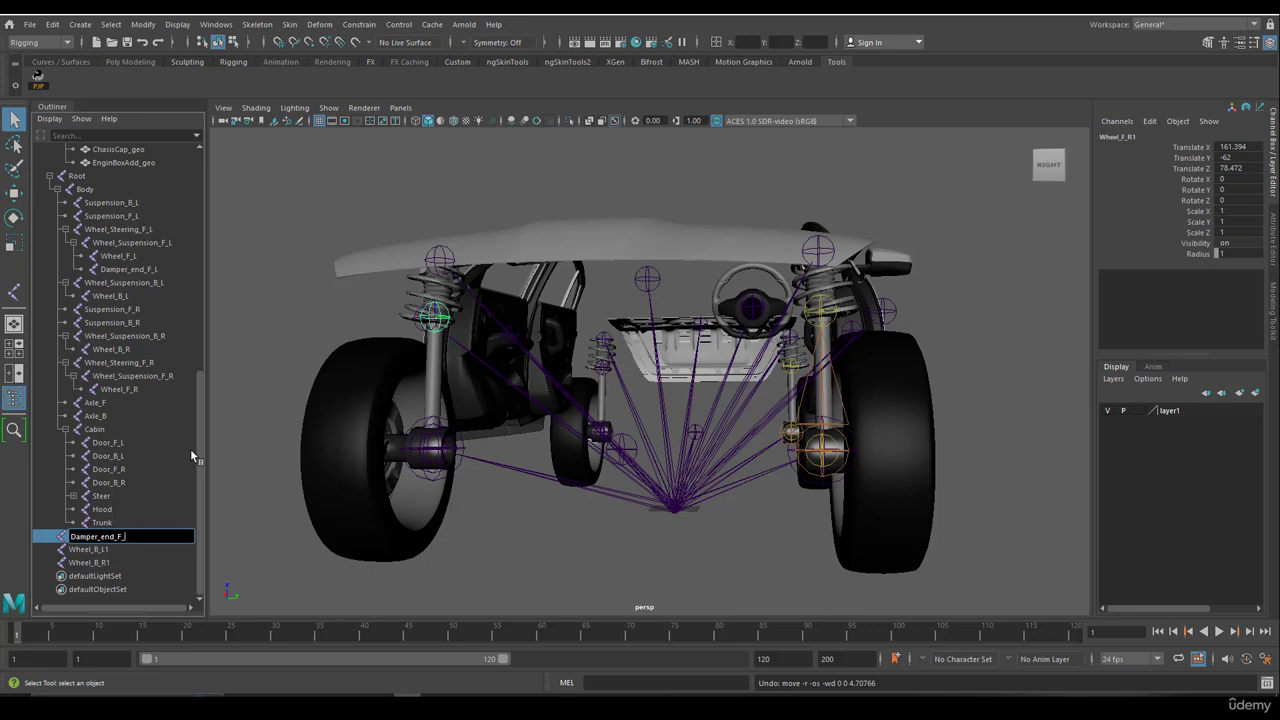
text(R)
key(Return)
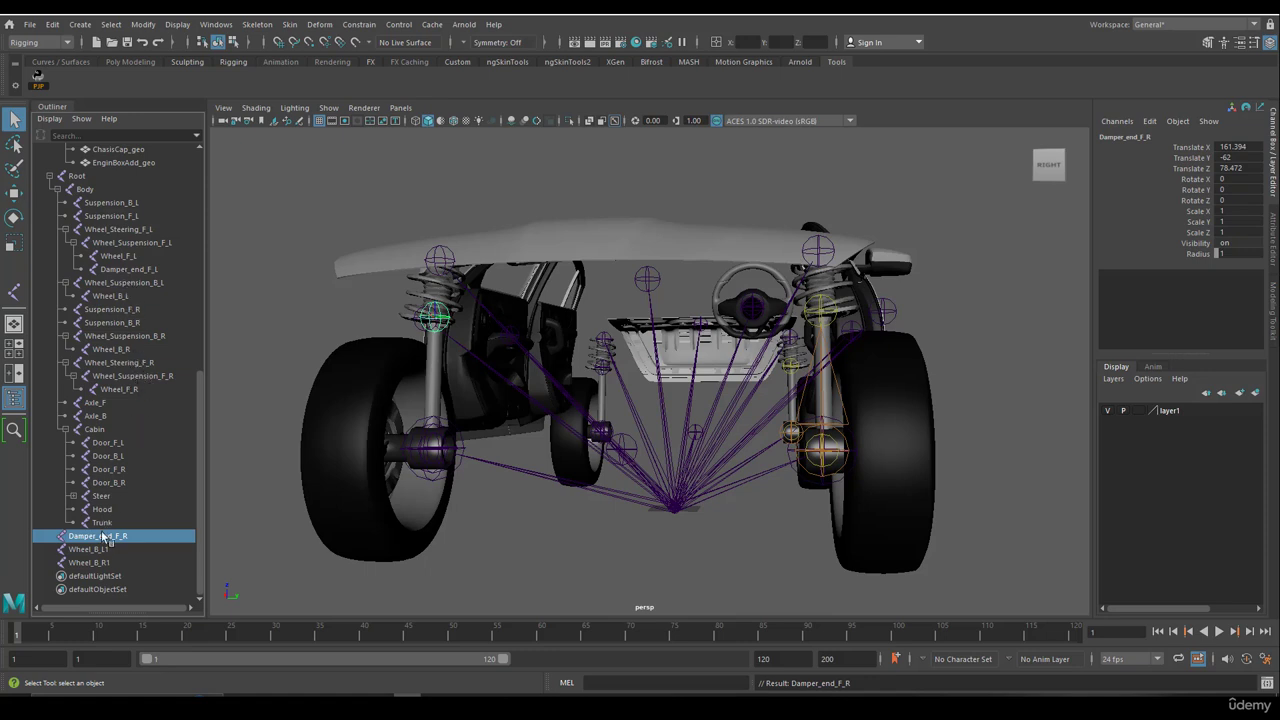
middle_drag(104, 540, 144, 377)
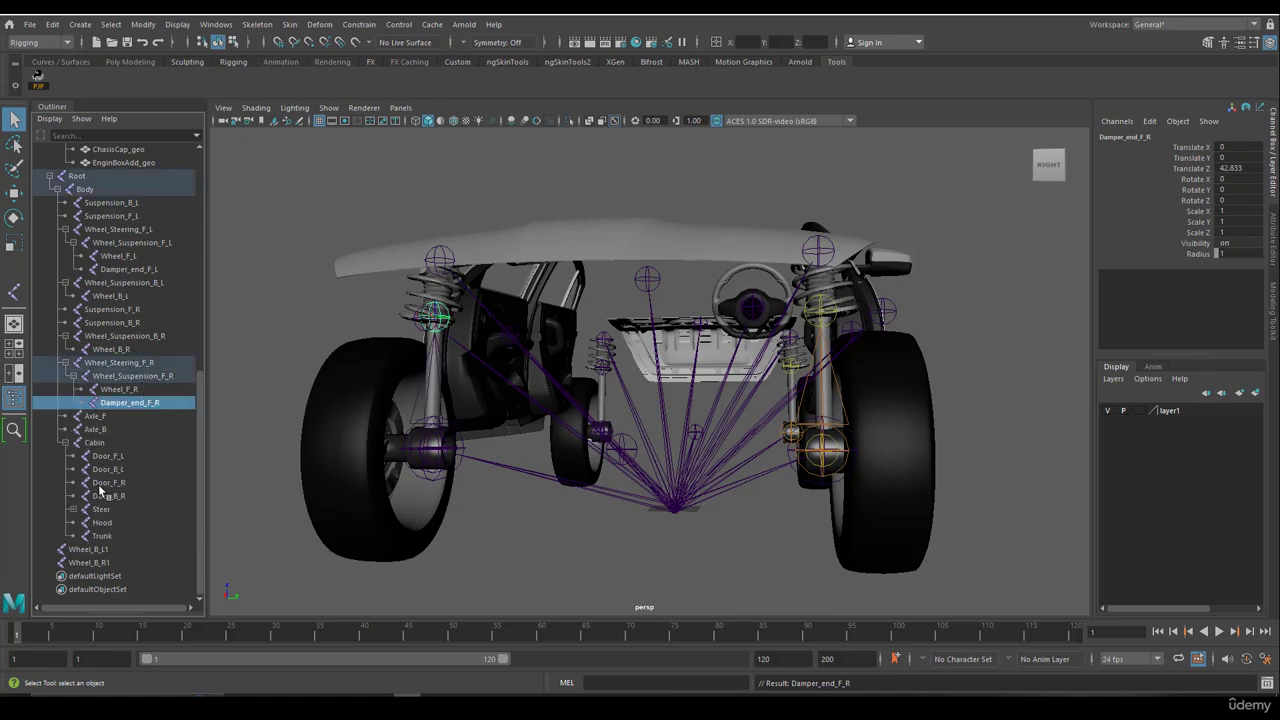
Rename the duplicated joint Wheel_B_L1 as Damper_end_B_L and parent it under Wheel_Suspension_B_L.
alt+drag(633, 400, 413, 406)
click(477, 346)
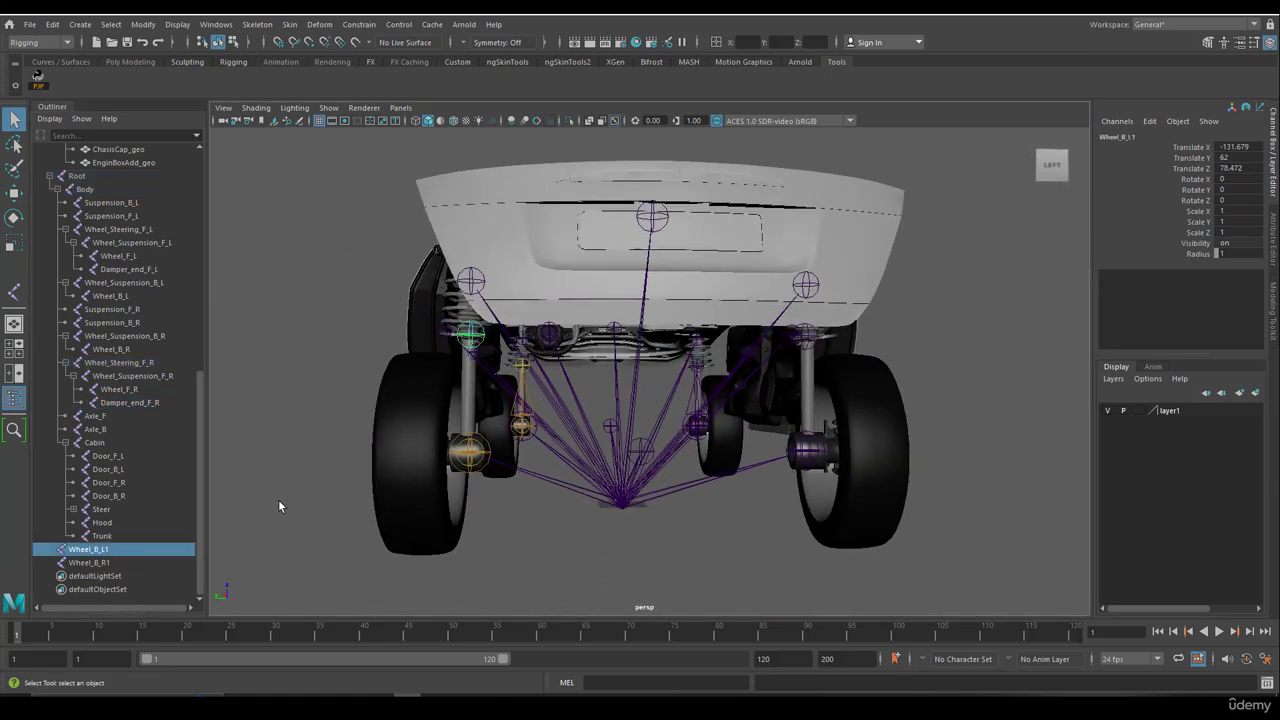
double_click(88, 549)
key(ctrl+v)
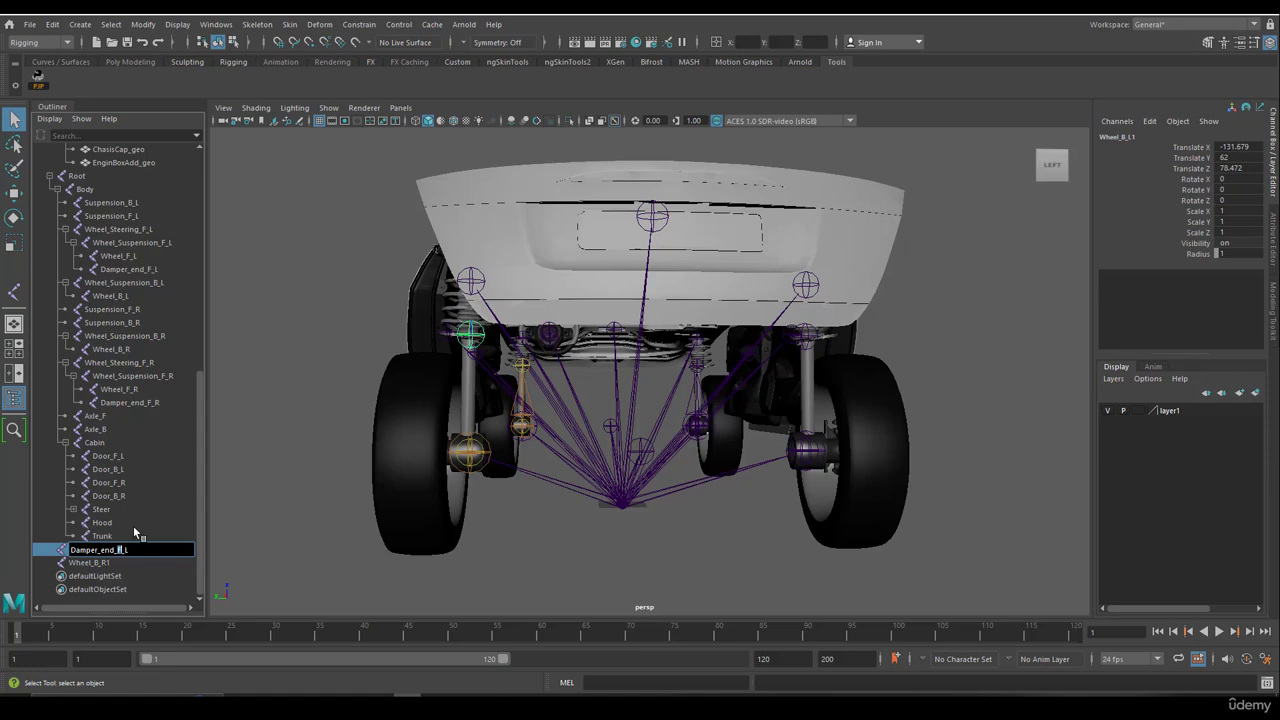
text(B)
key(Return)
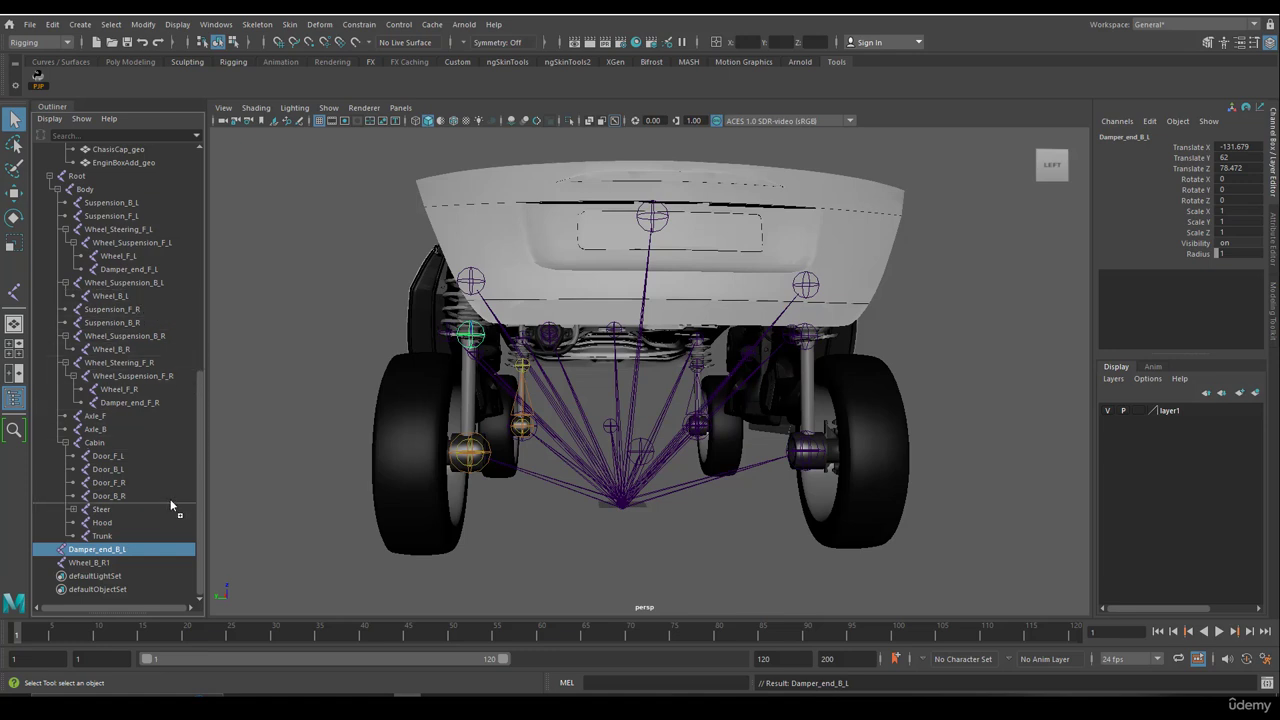
middle_drag(171, 495, 137, 283)
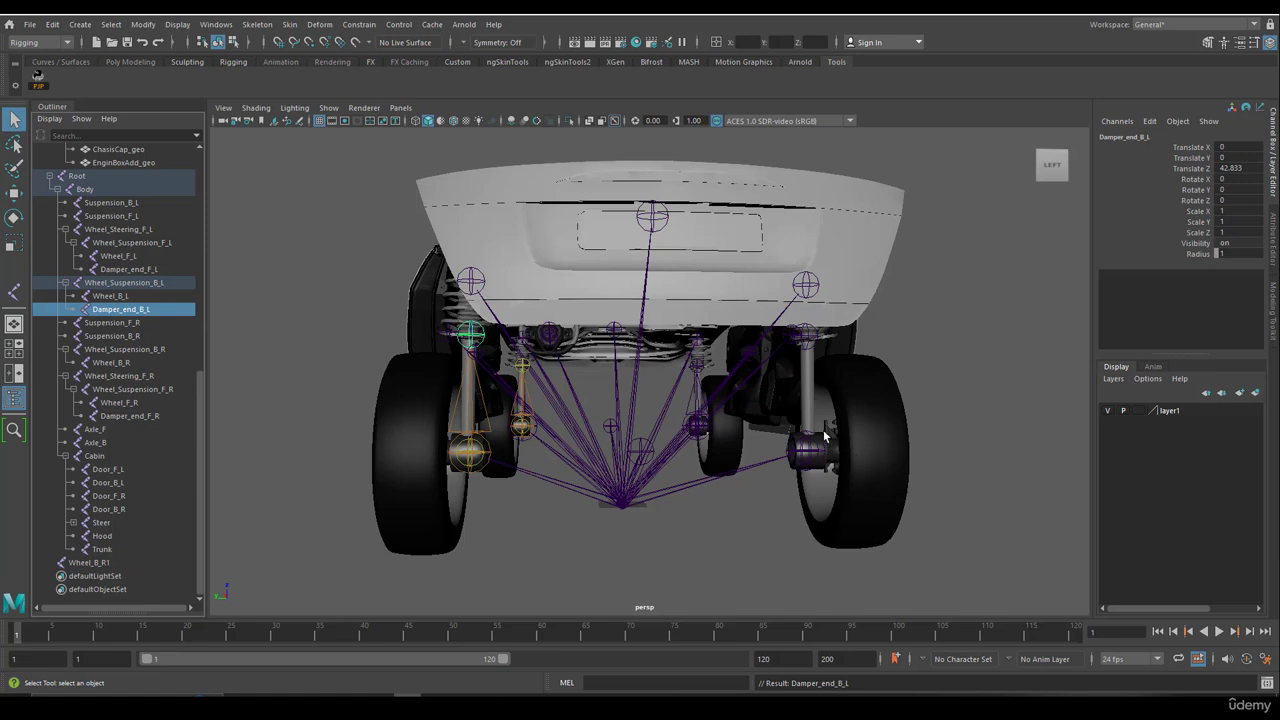
Rename the duplicated joint Wheel_B_R1 as Damper_end_B_R and parent it under Wheel_Suspension_B_R.
click(810, 340)
double_click(96, 568)
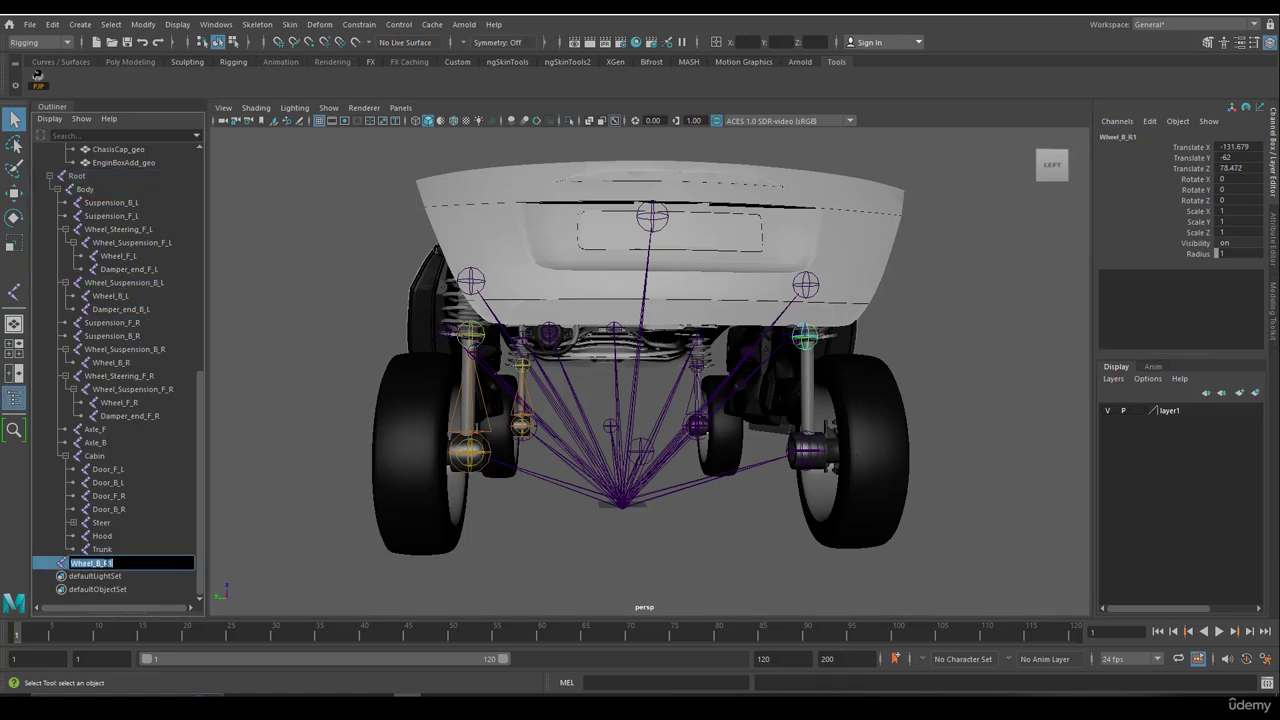
key(ctrl+v)
text(B_R)
key(Return)
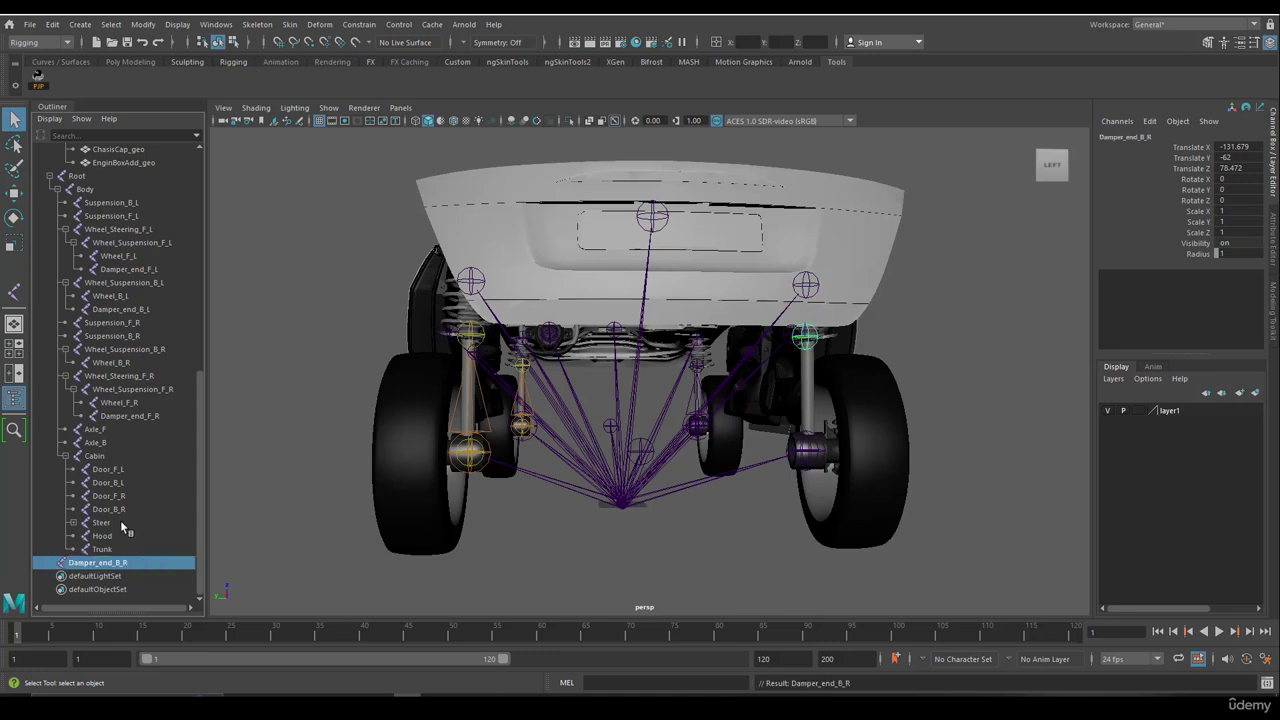
drag(117, 441, 141, 348)
Bind Suspension_F_geo to the left and right Suspension_F and Damper_end_F joints, with max influences set to 2.
alt+drag(641, 350, 800, 318)
click(803, 316)
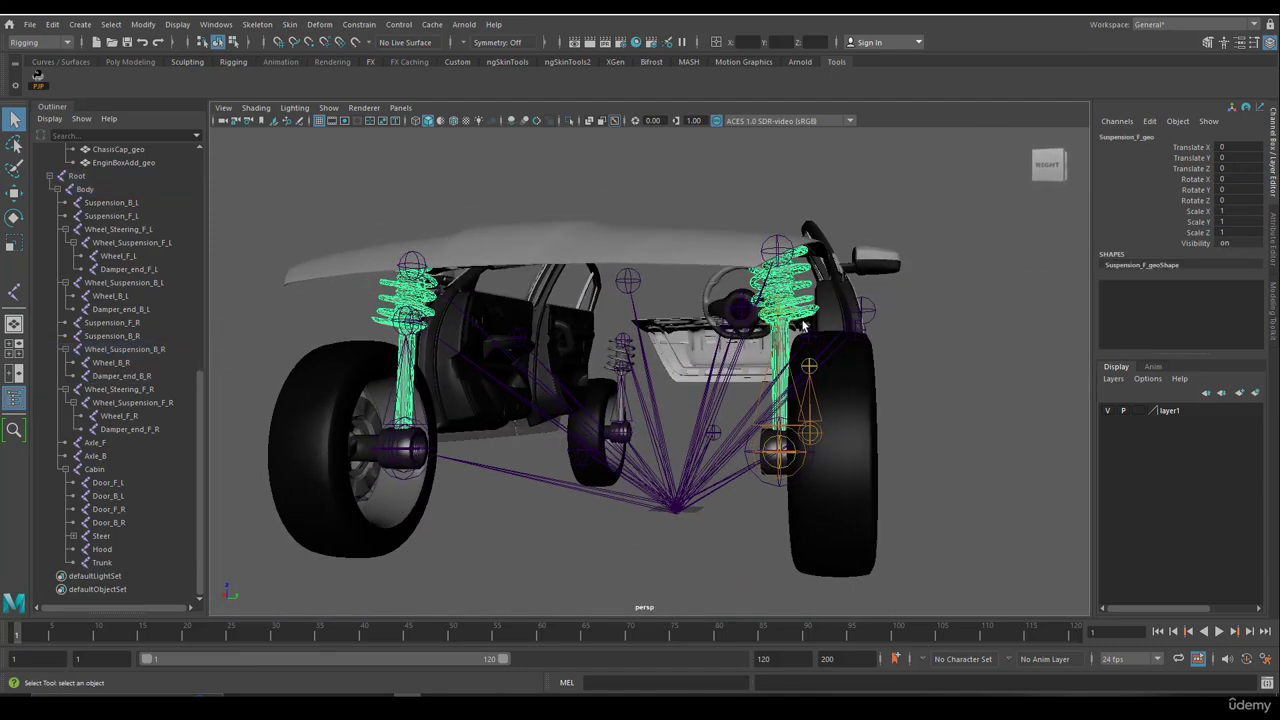
click(797, 316)
shift+click(760, 254)
shift+click(415, 266)
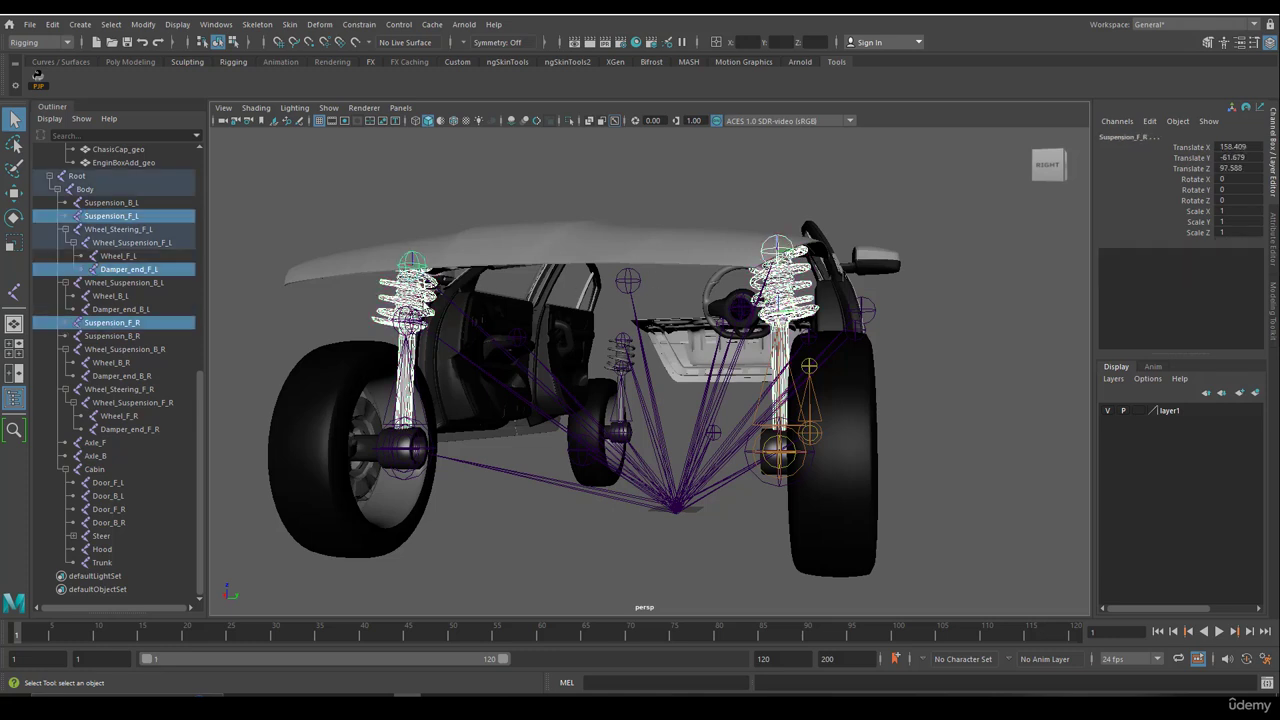
shift+click(424, 312)
click(289, 24)
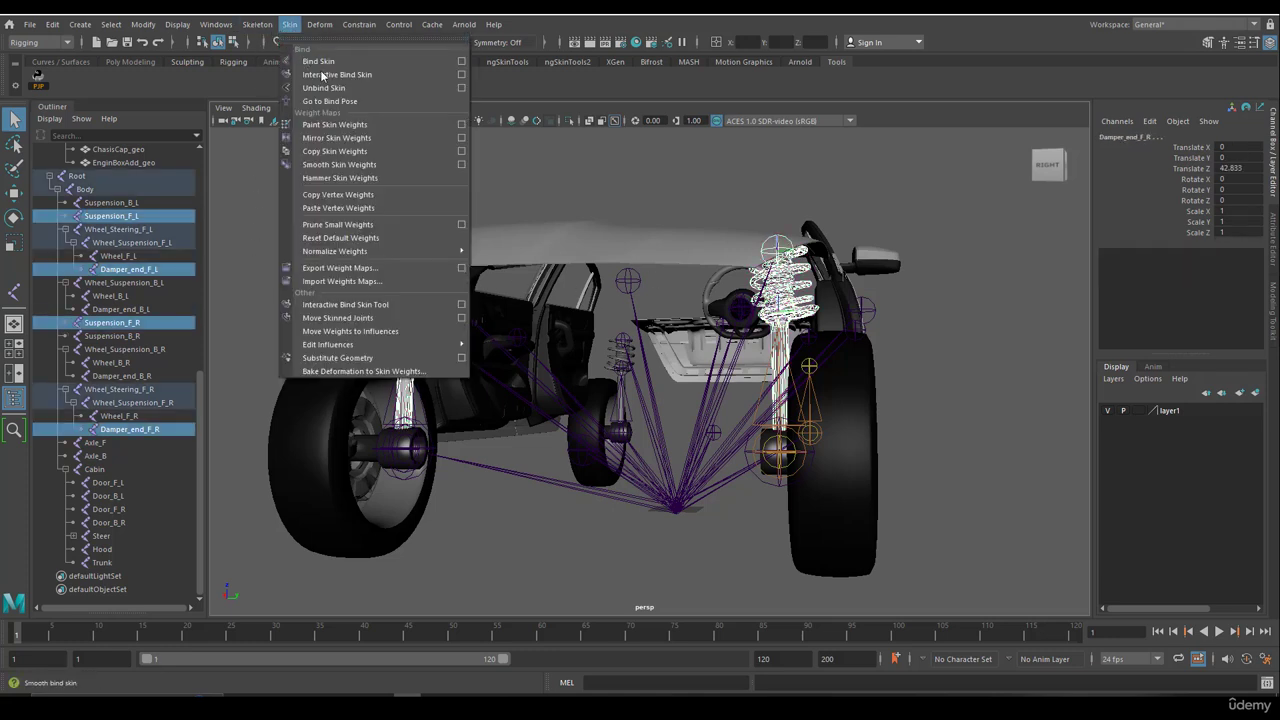
click(466, 64)
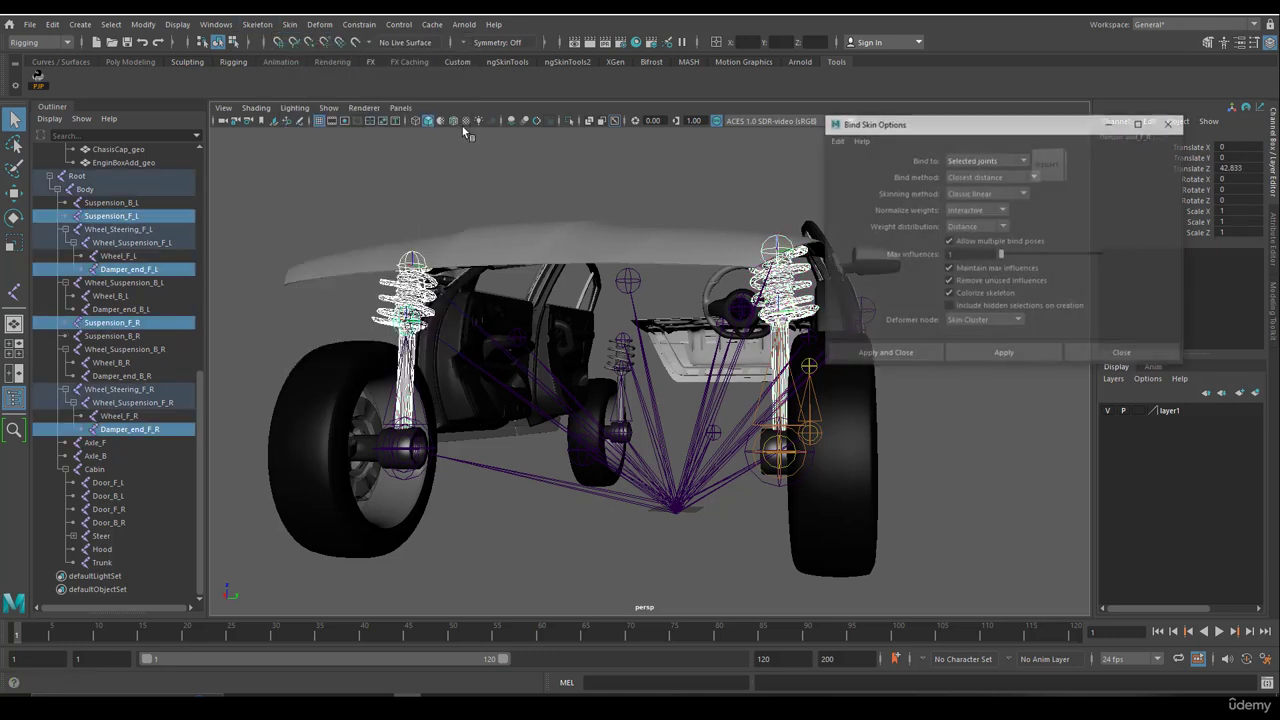
click(1006, 255)
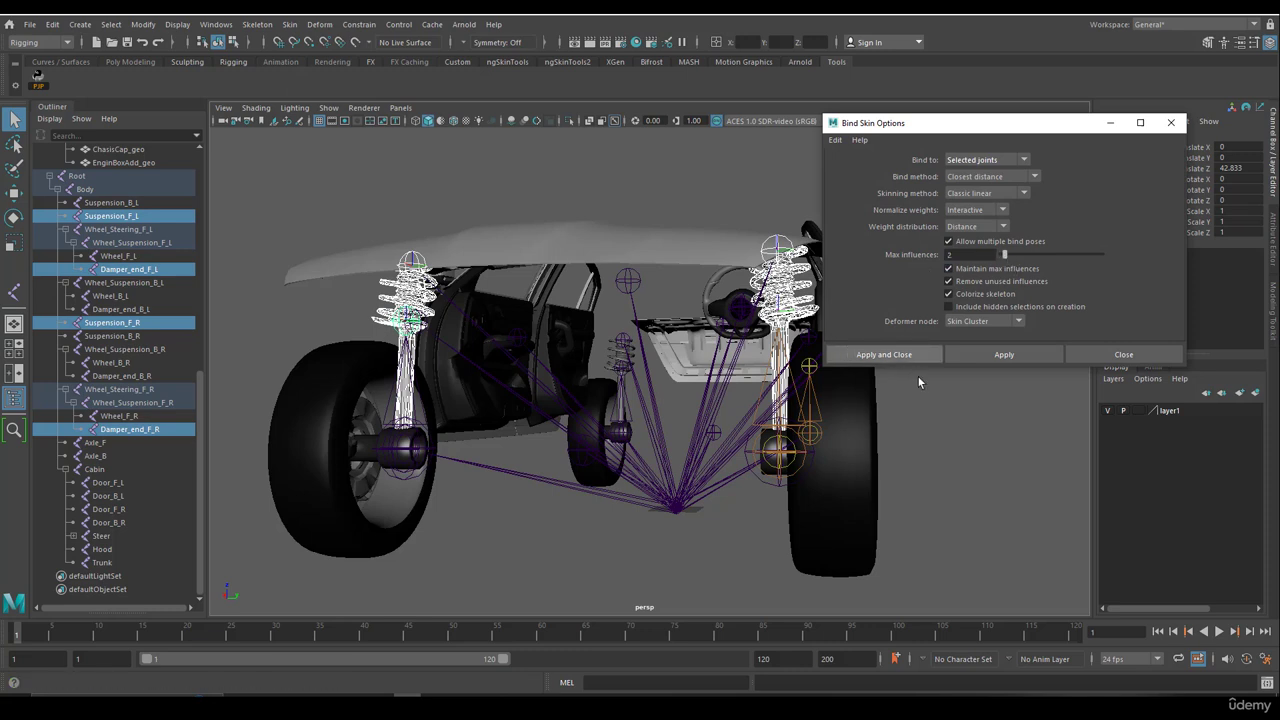
click(998, 355)
click(1093, 357)
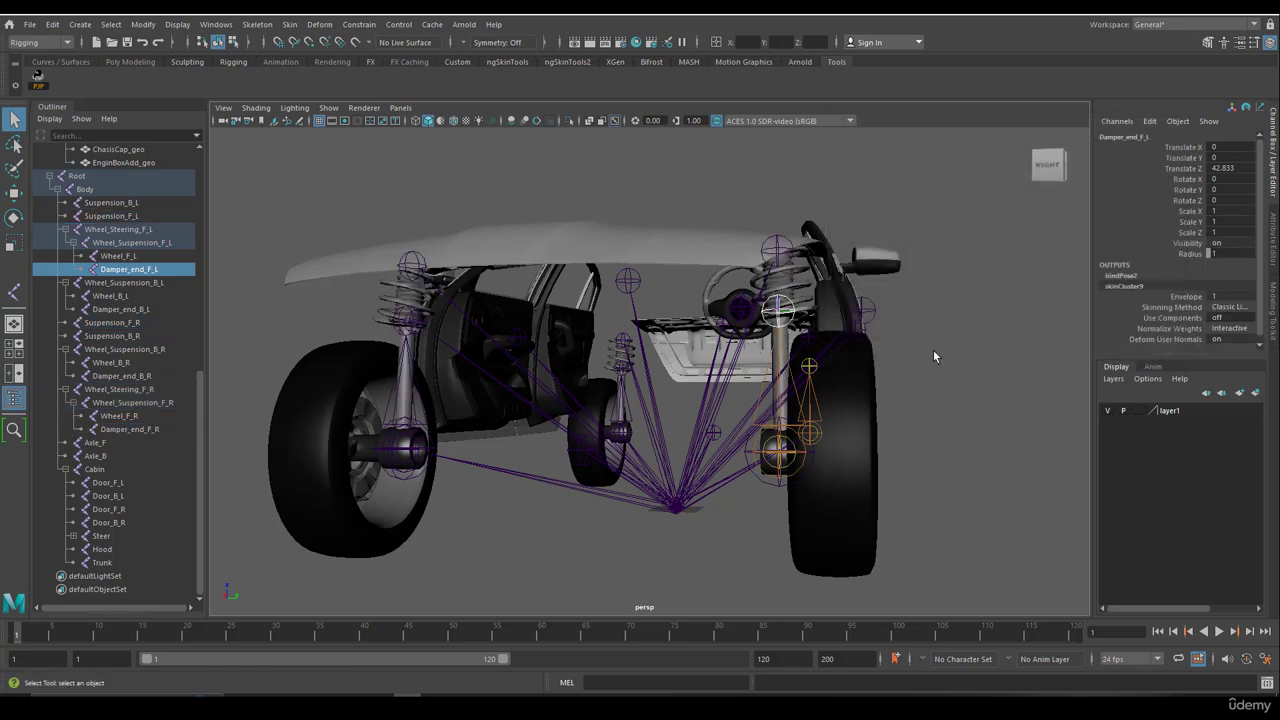
Test-move Wheel_Suspension_F_L and Wheel_Suspension_F_R upward to check the front spring deformation, undoing each move.
click(787, 437)
key(w)
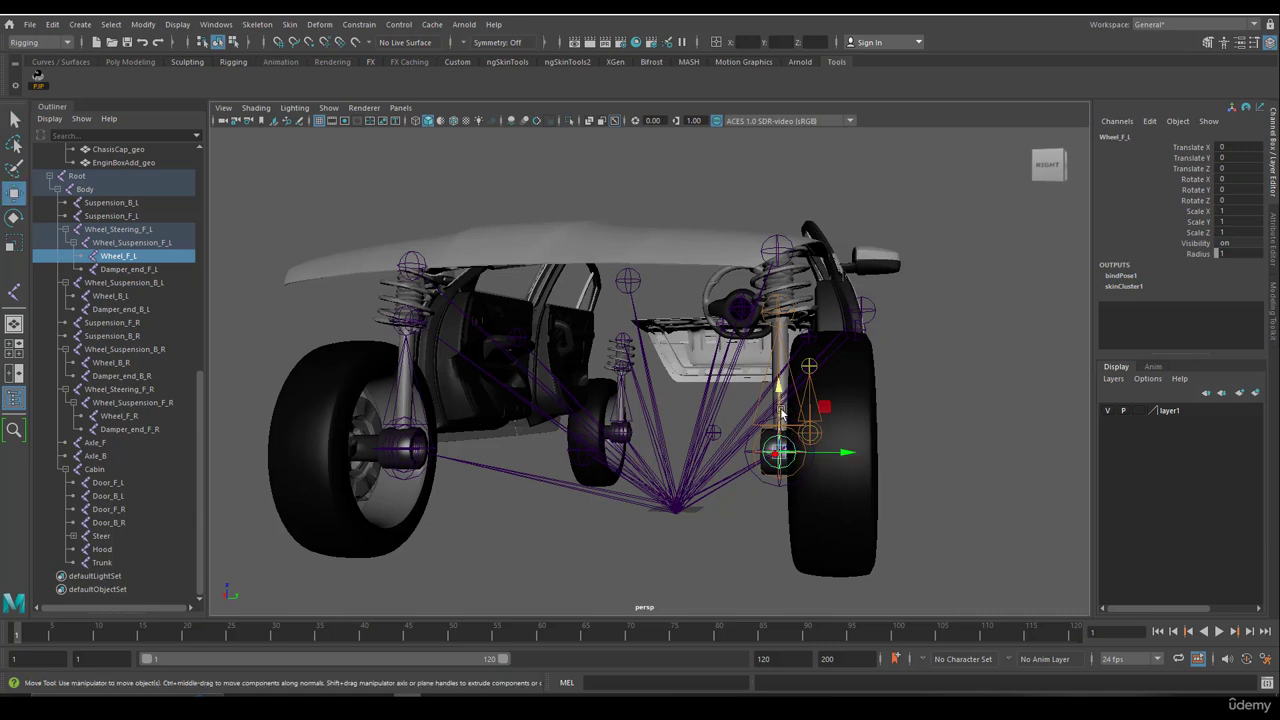
click(133, 243)
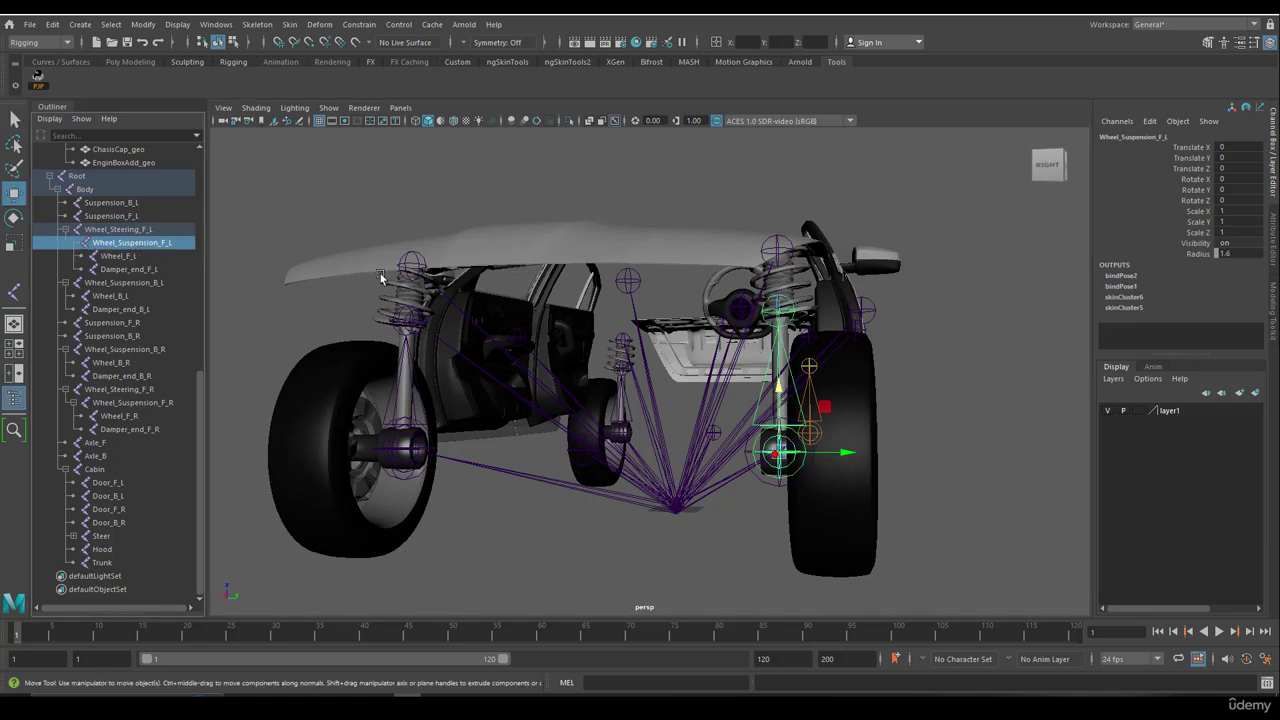
drag(781, 395, 772, 370)
key(ctrl+z)
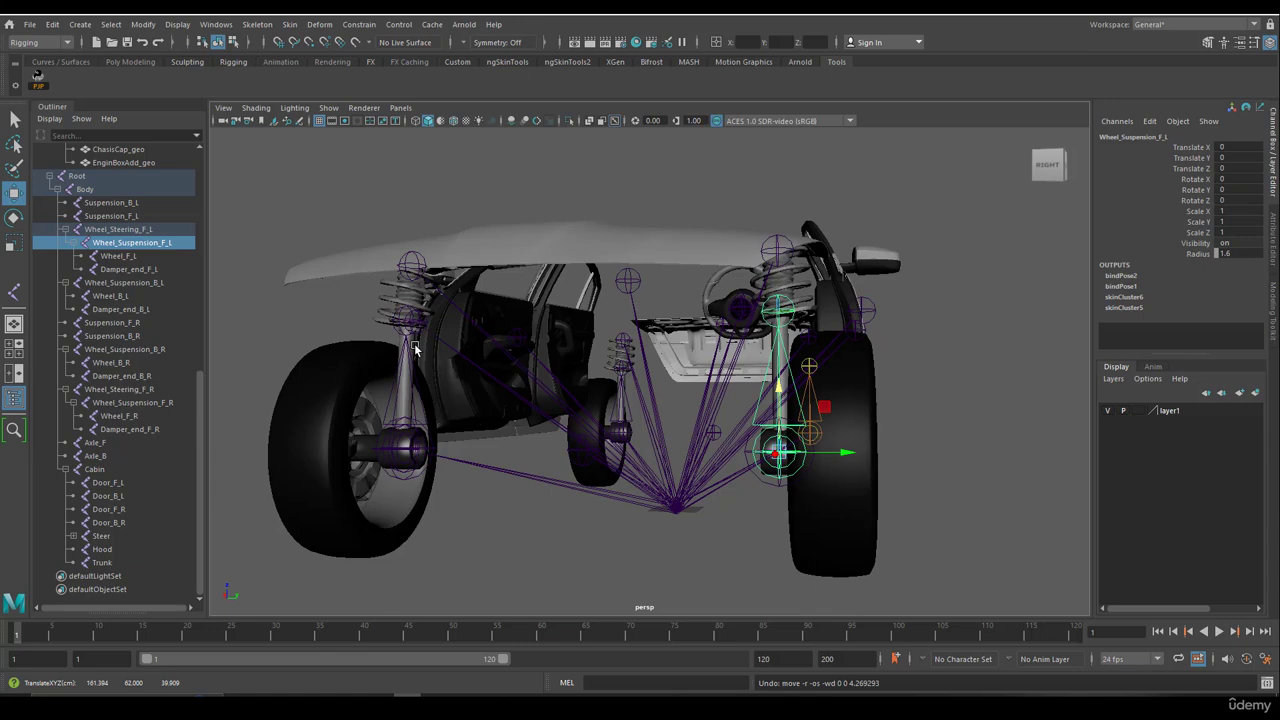
click(410, 425)
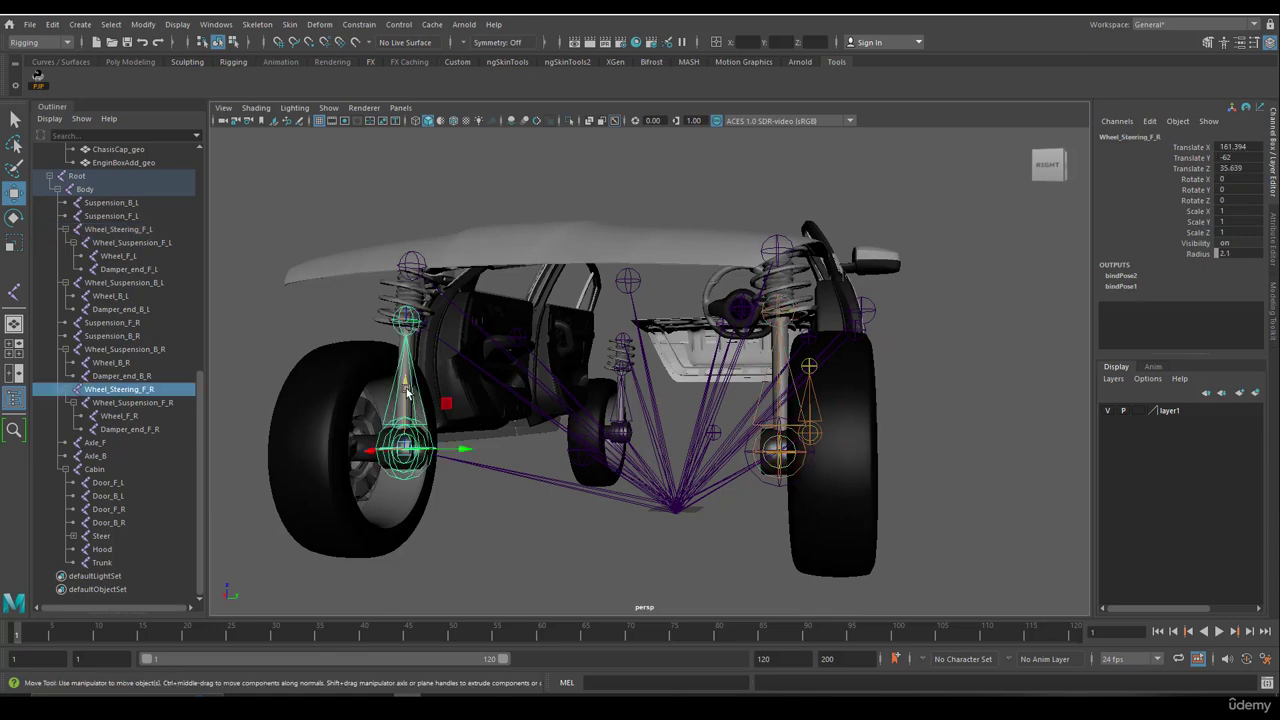
click(160, 402)
mouse_move(406, 394)
mouse_down()
mouse_move(406, 375)
mouse_move(406, 388)
mouse_up()
key(ctrl+z)
Test-move Wheel_Suspension_B_L upward to check the rear left wheel, and undo the move.
alt+drag(877, 358, 497, 433)
click(512, 430)
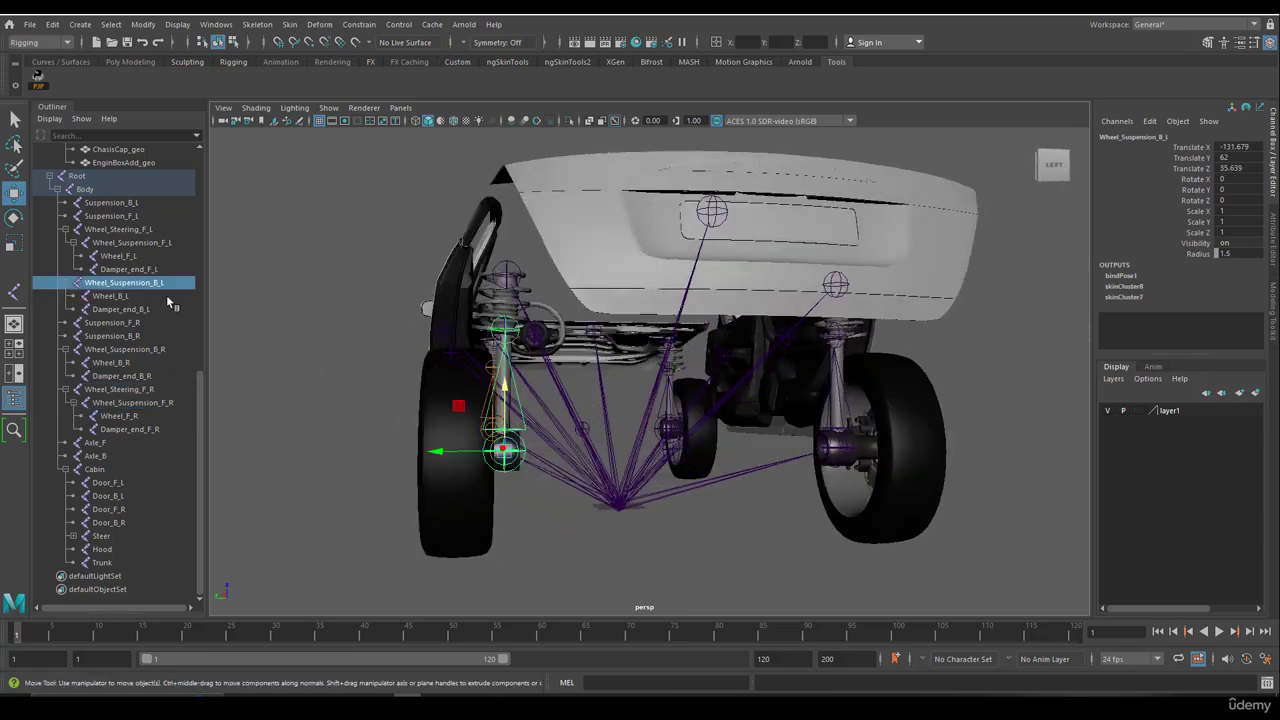
drag(504, 388, 506, 368)
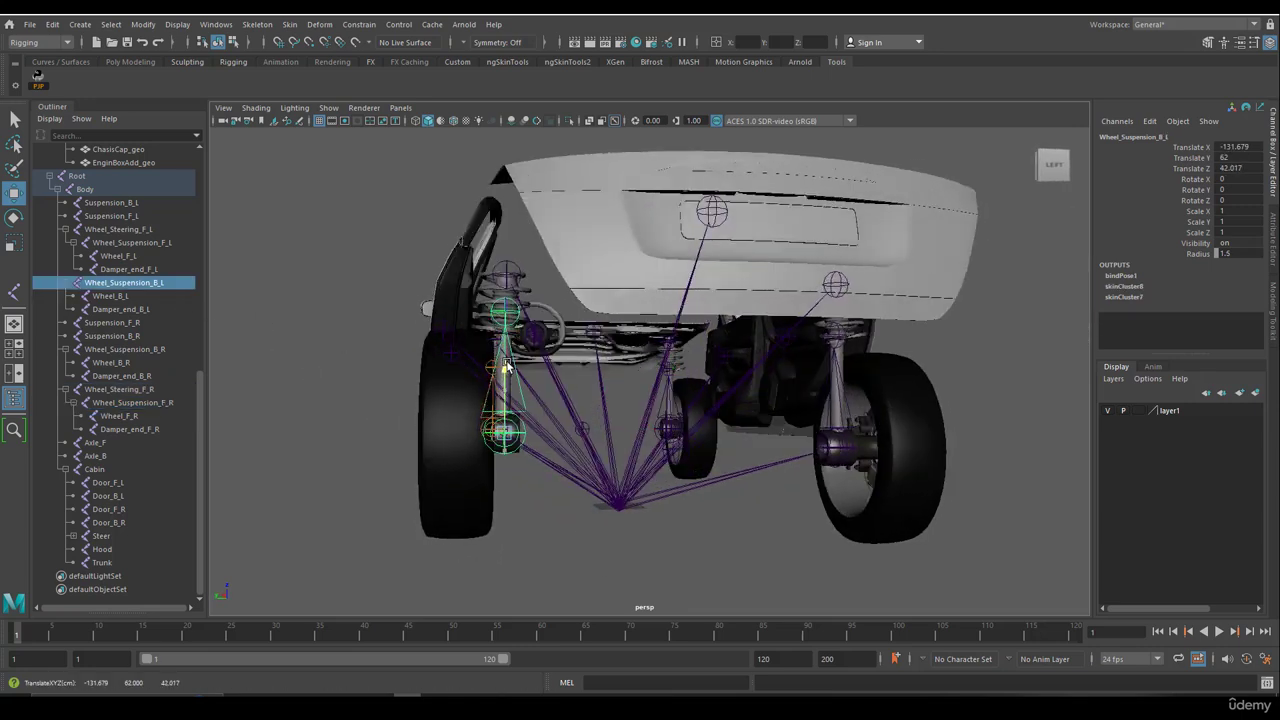
key(ctrl+z)
Bind Suspension_B_geo to the left and right Suspension_B and Damper_end_B joints, using max influences of 2.
key(q)
click(526, 308)
click(499, 308)
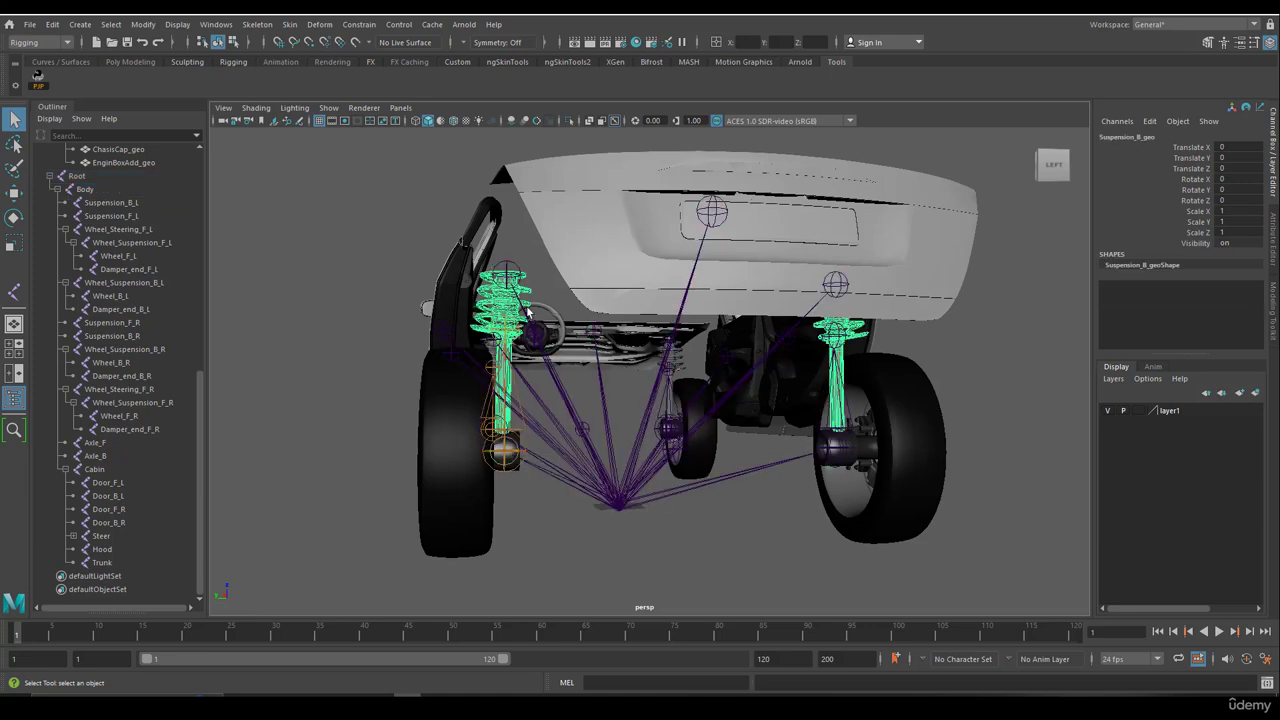
mouse_move(530, 313)
alt+mouse_down()
mouse_move(560, 302)
mouse_move(526, 291)
alt+mouse_up()
click(526, 295)
shift+click(526, 340)
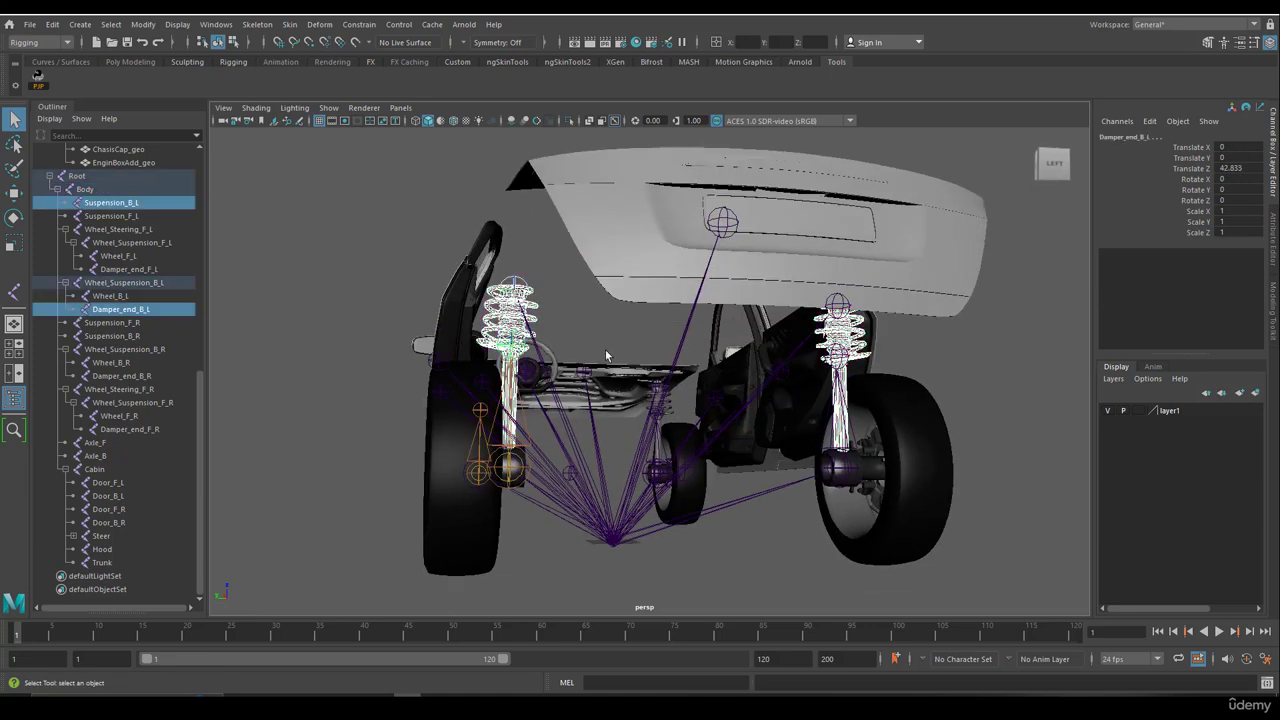
alt+drag(605, 355, 686, 354)
shift+click(818, 296)
shift+click(820, 370)
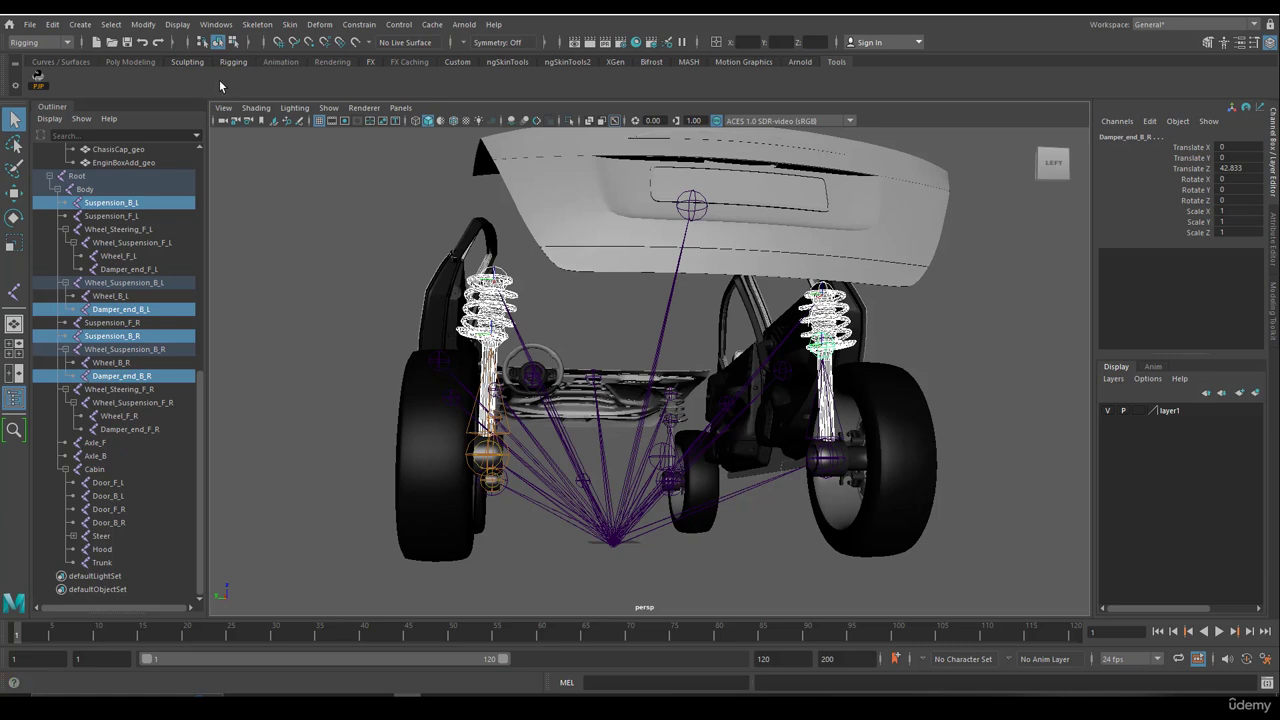
click(289, 24)
click(410, 145)
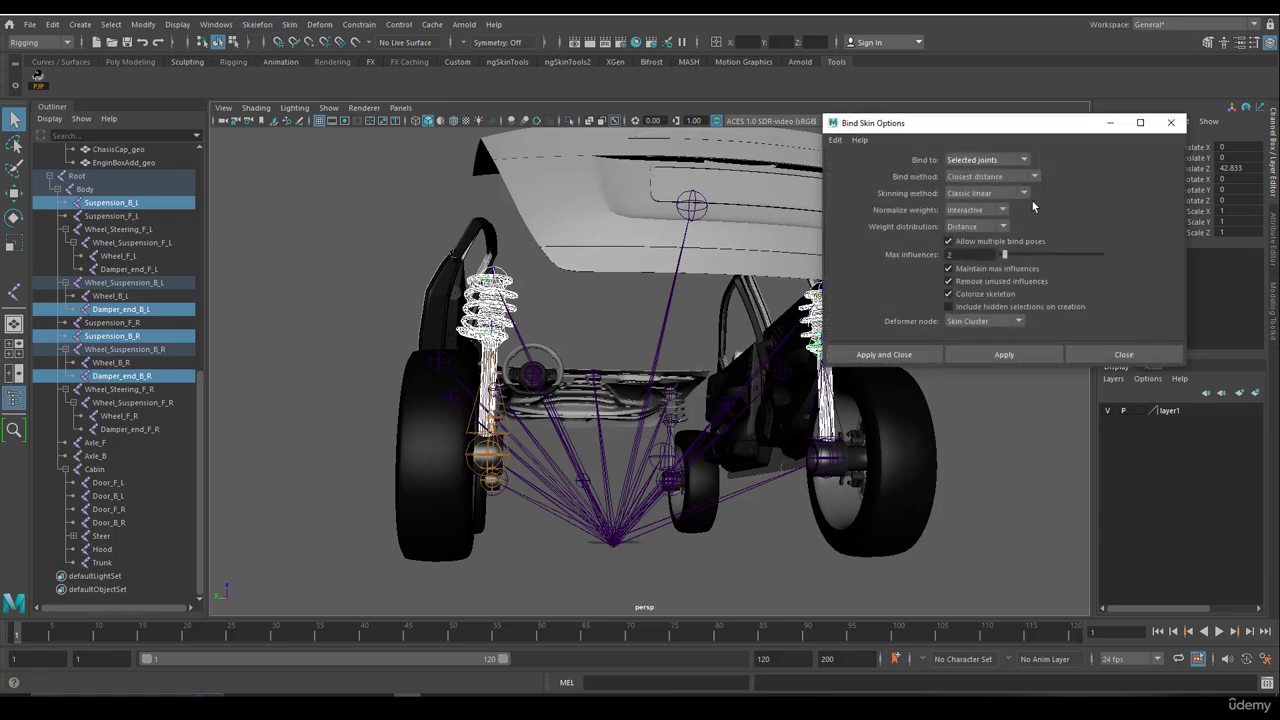
click(1004, 354)
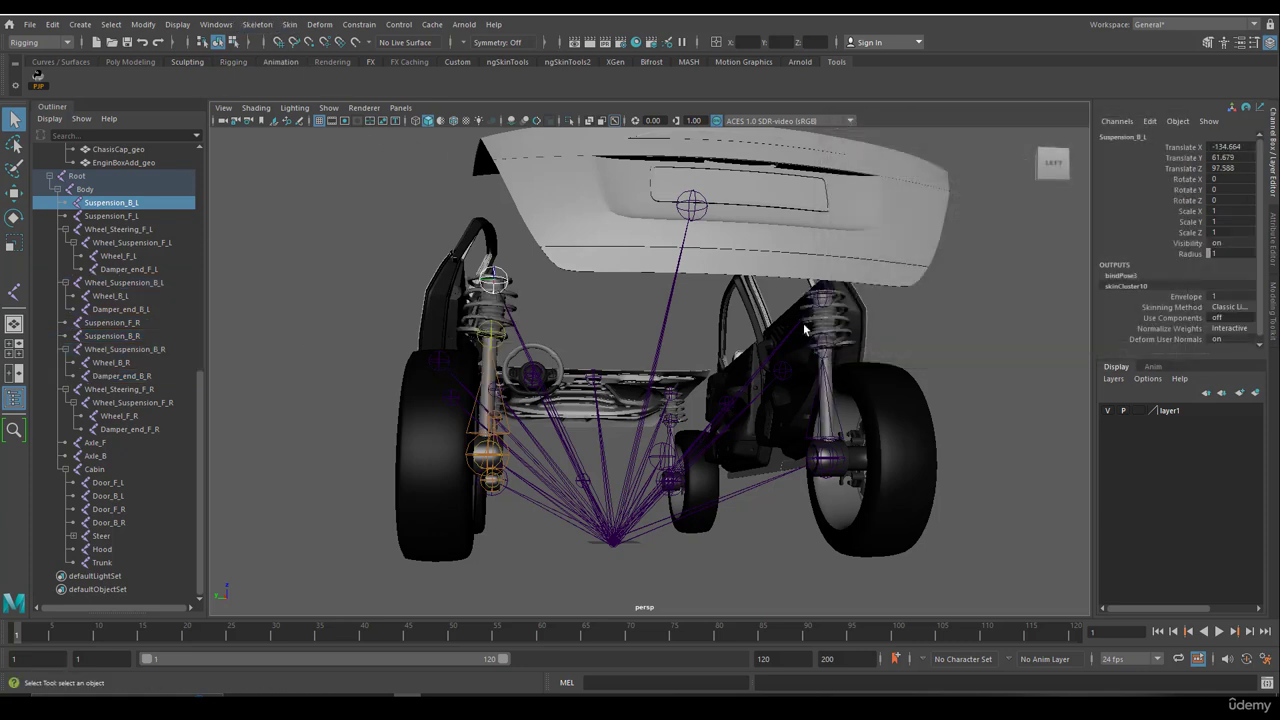
Test-move Wheel_Suspension_B_R upward to check the rear spring deformation, and undo the move.
click(503, 408)
key(w)
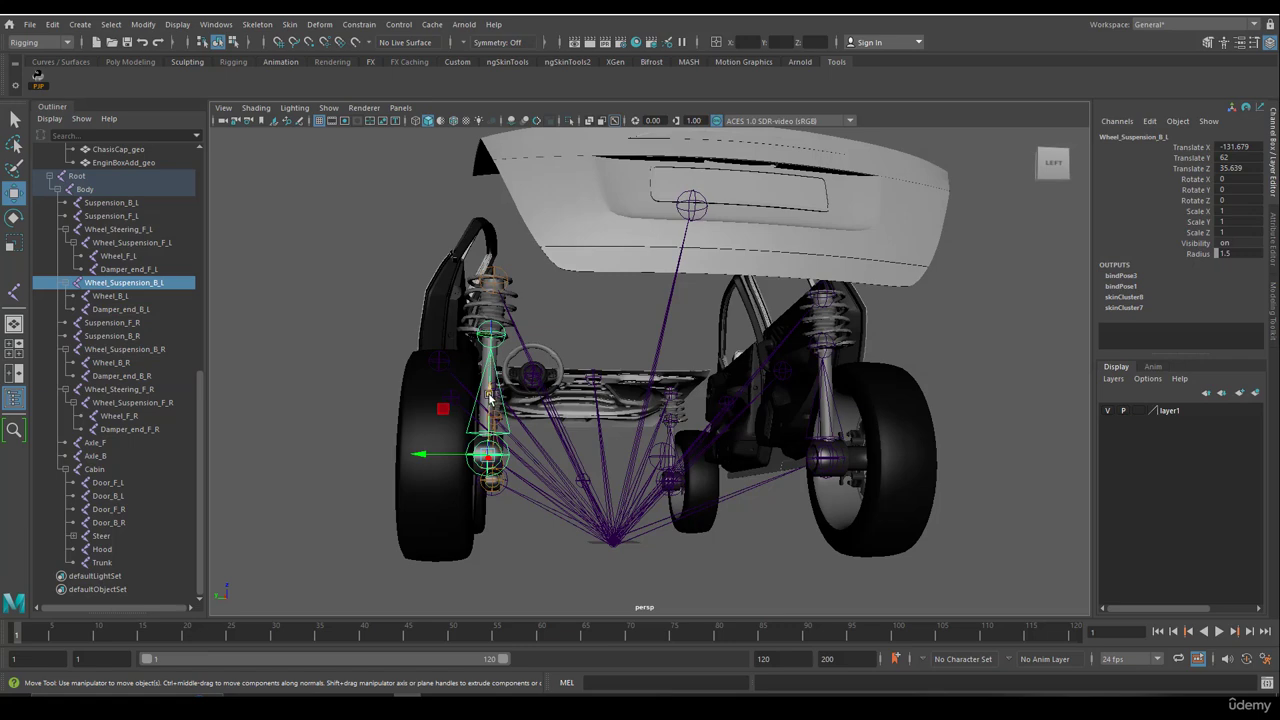
click(841, 412)
drag(825, 395, 826, 376)
key(ctrl+z)
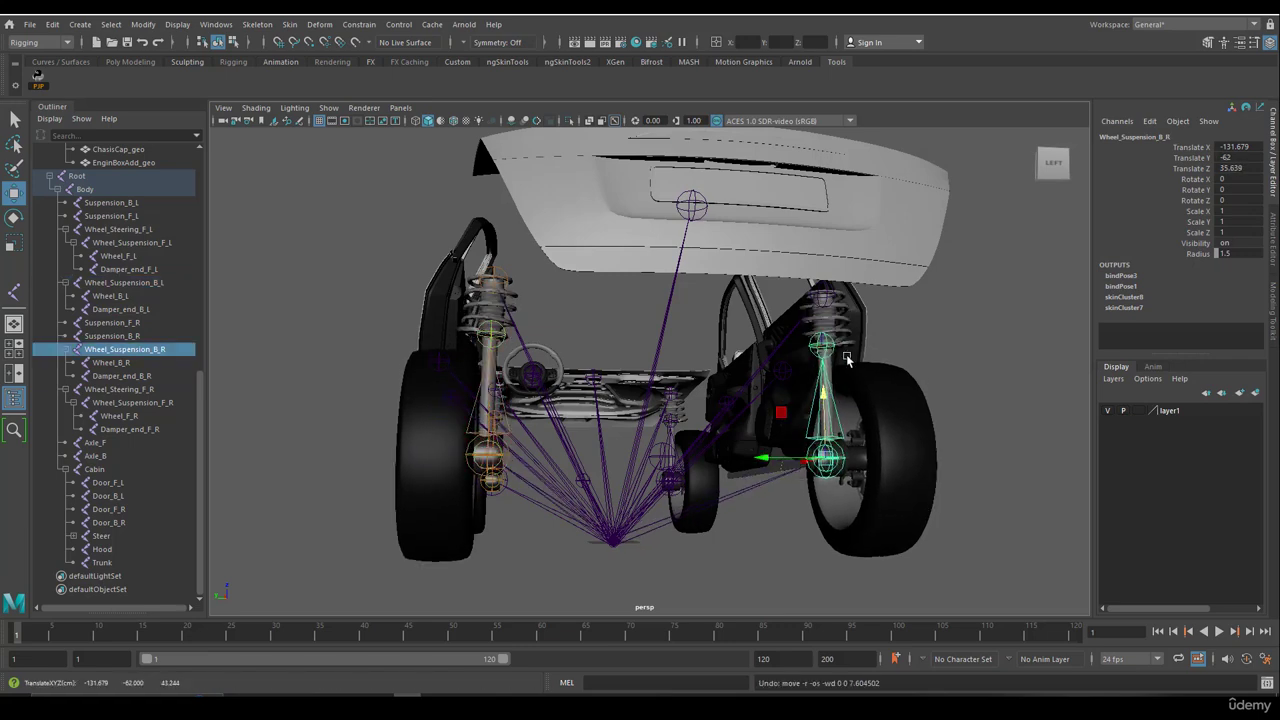
Bind the hood and trunk geometry to the Hood and Trunk joints, with max influences set to 1.
scroll(860, 330, down, 4)
alt+drag(567, 375, 672, 377)
key(q)
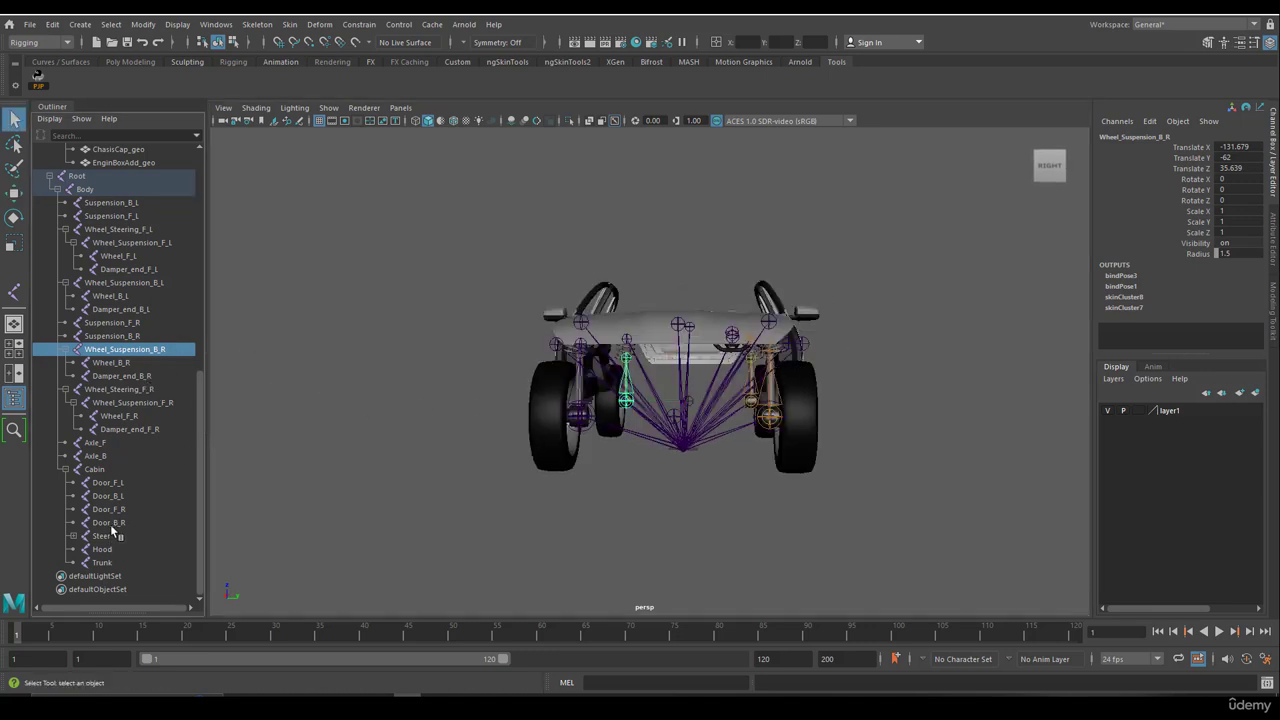
alt+drag(351, 356, 497, 352)
scroll(589, 342, up, 3)
click(590, 342)
click(532, 348)
click(497, 352)
shift+click(1000, 290)
alt+drag(1000, 290, 256, 220)
click(289, 24)
click(462, 53)
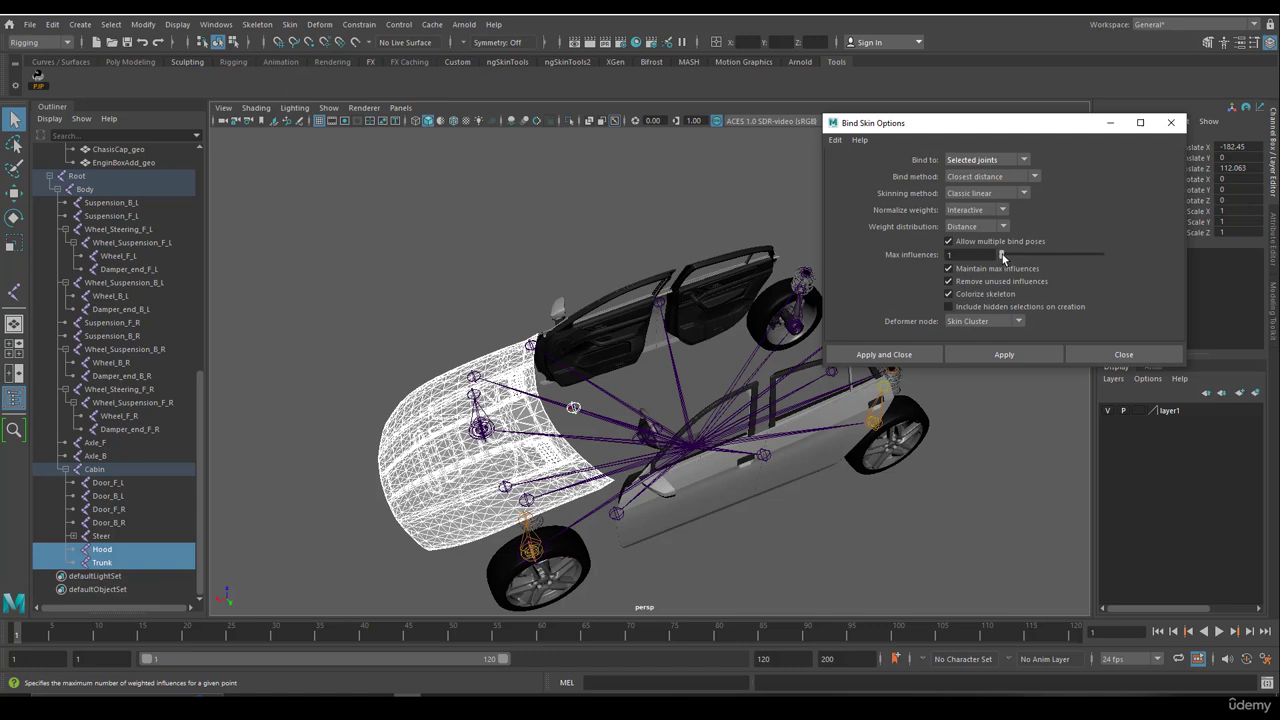
click(1004, 354)
click(1124, 354)
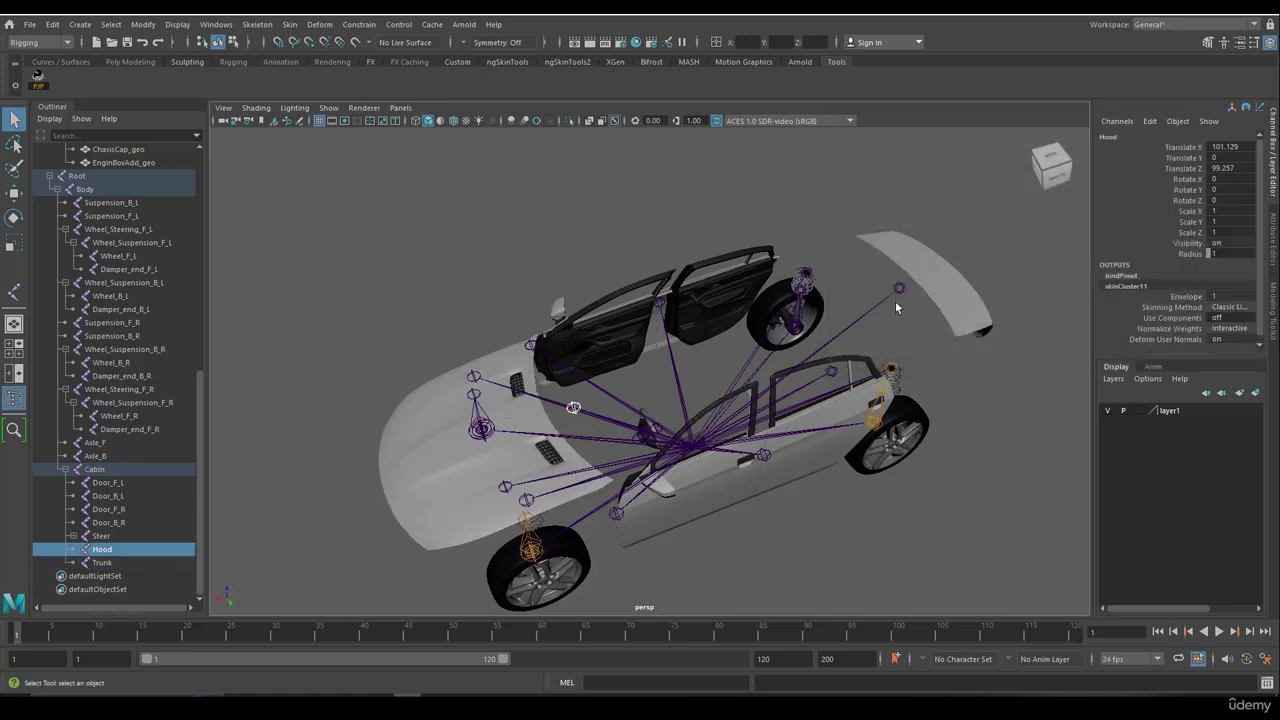
Test-rotate the Hood joint and the Trunk joint to check their skinning, undoing each rotation.
key(e)
drag(554, 376, 622, 356)
key(ctrl+z)
click(902, 288)
drag(880, 263, 729, 325)
key(ctrl+z)
key(q)
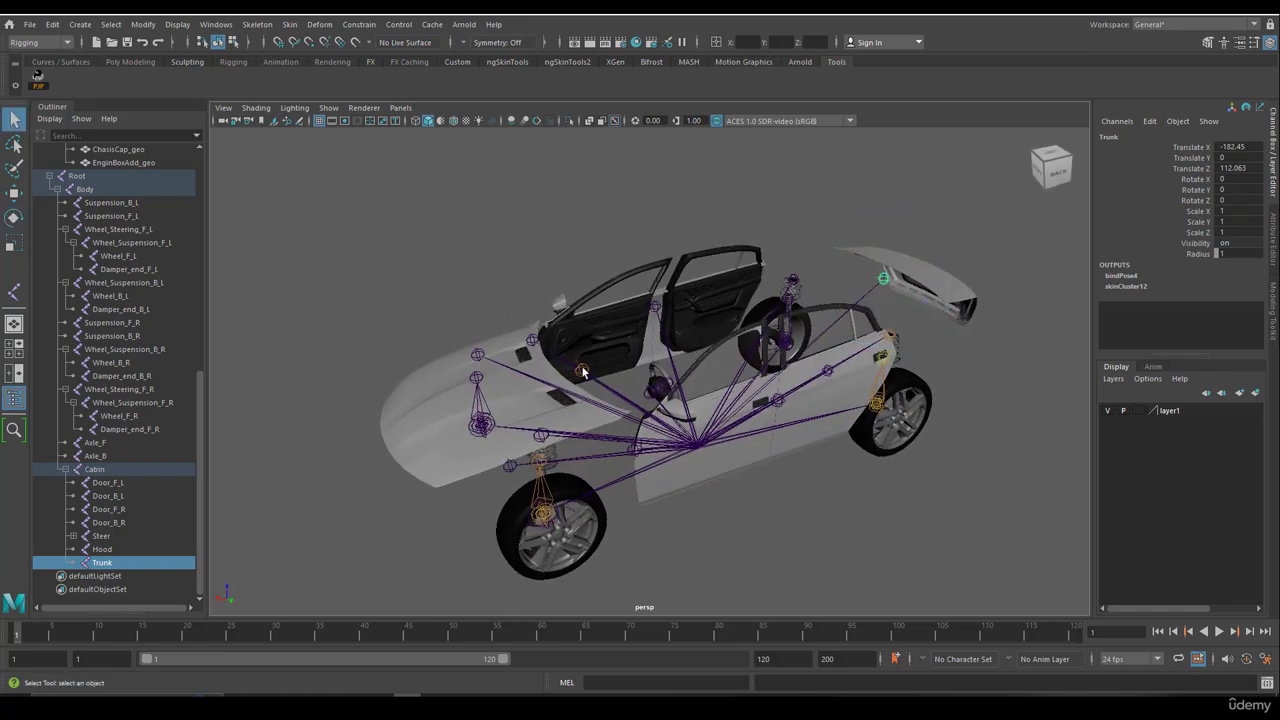
Unhide the Statics group of body geometry under chassis_geo.
shift+click(582, 370)
key(e)
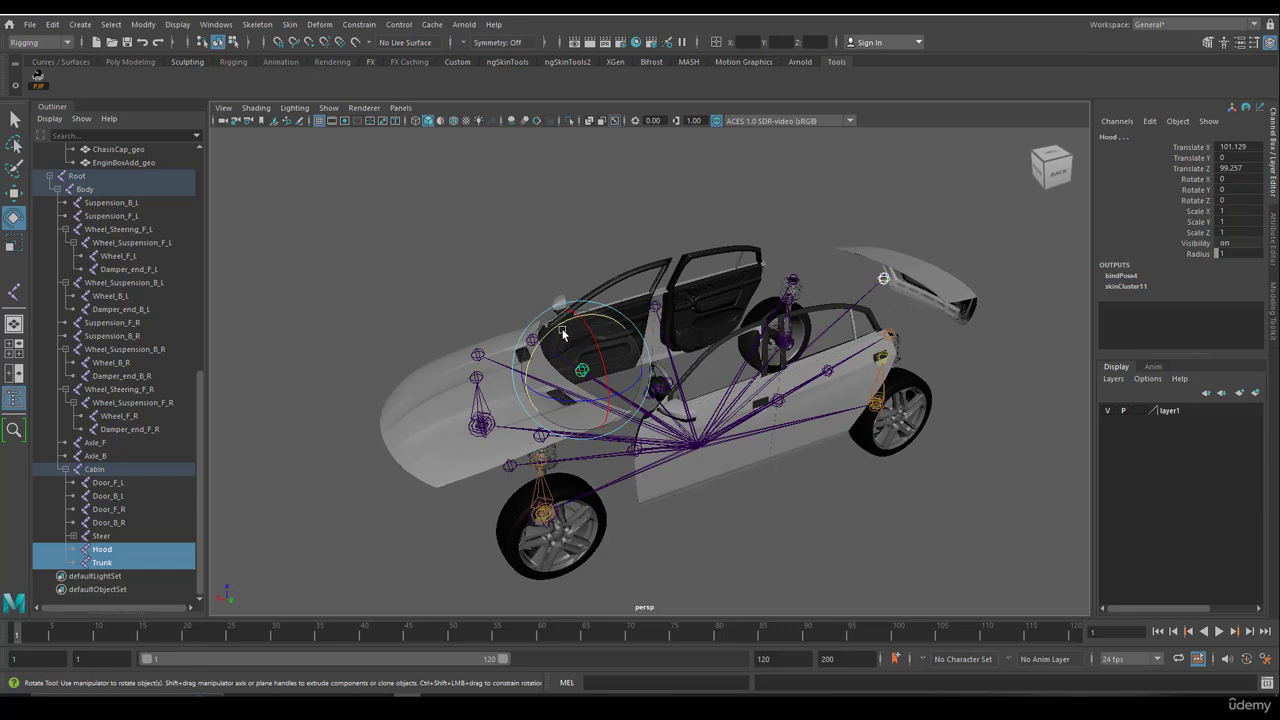
drag(199, 382, 201, 271)
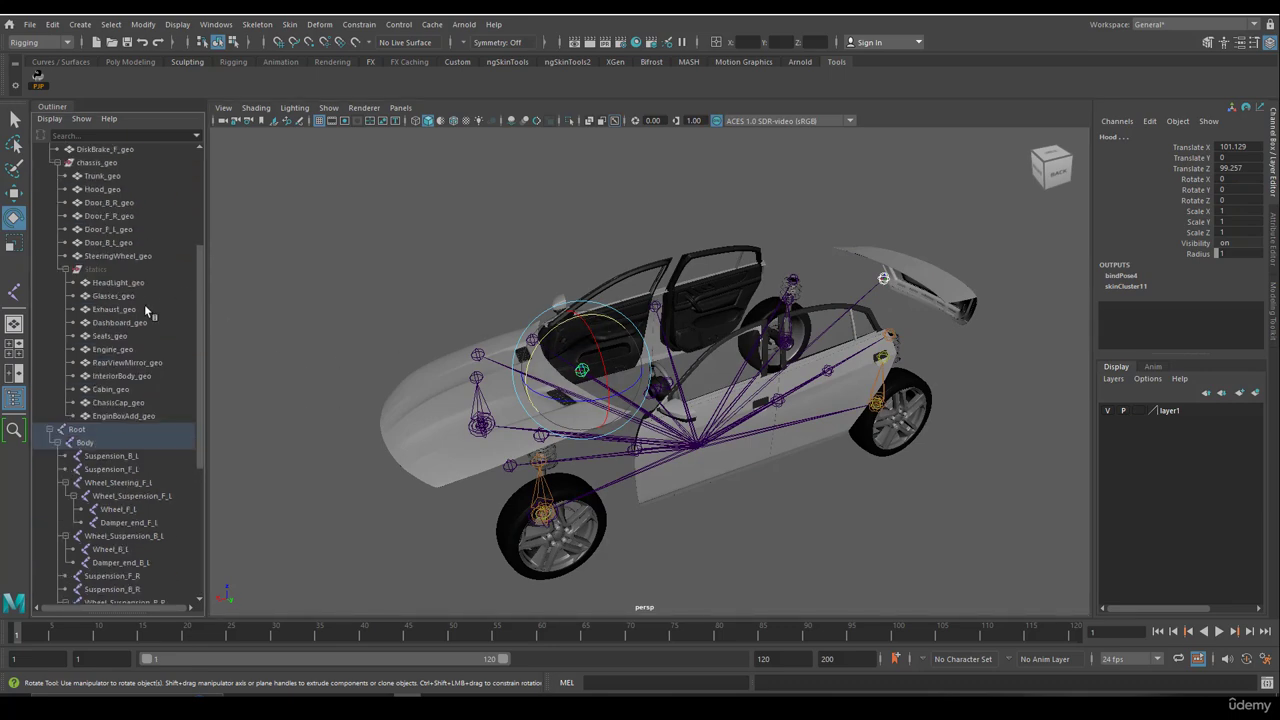
click(126, 272)
key(shift+h)
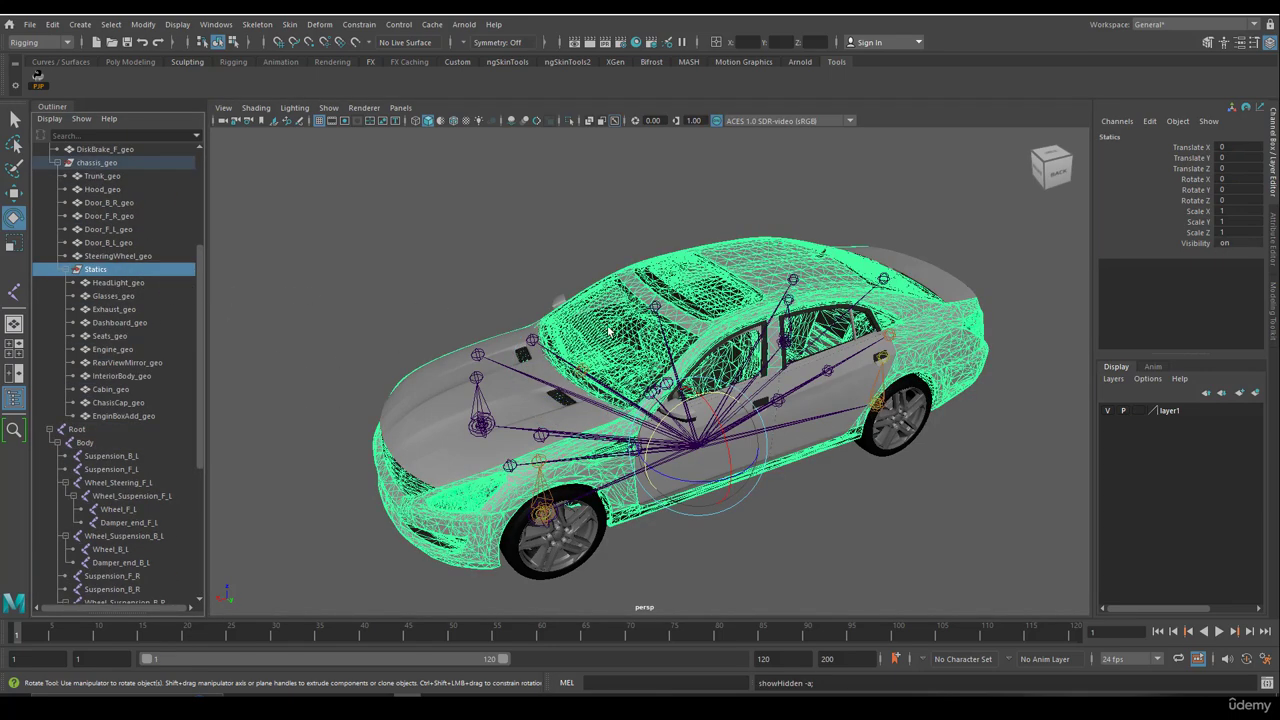
Test-rotate the Hood and Trunk joints together with the full body shown, and undo the rotation.
alt+drag(541, 363, 627, 371)
key(q)
click(590, 372)
click(926, 304)
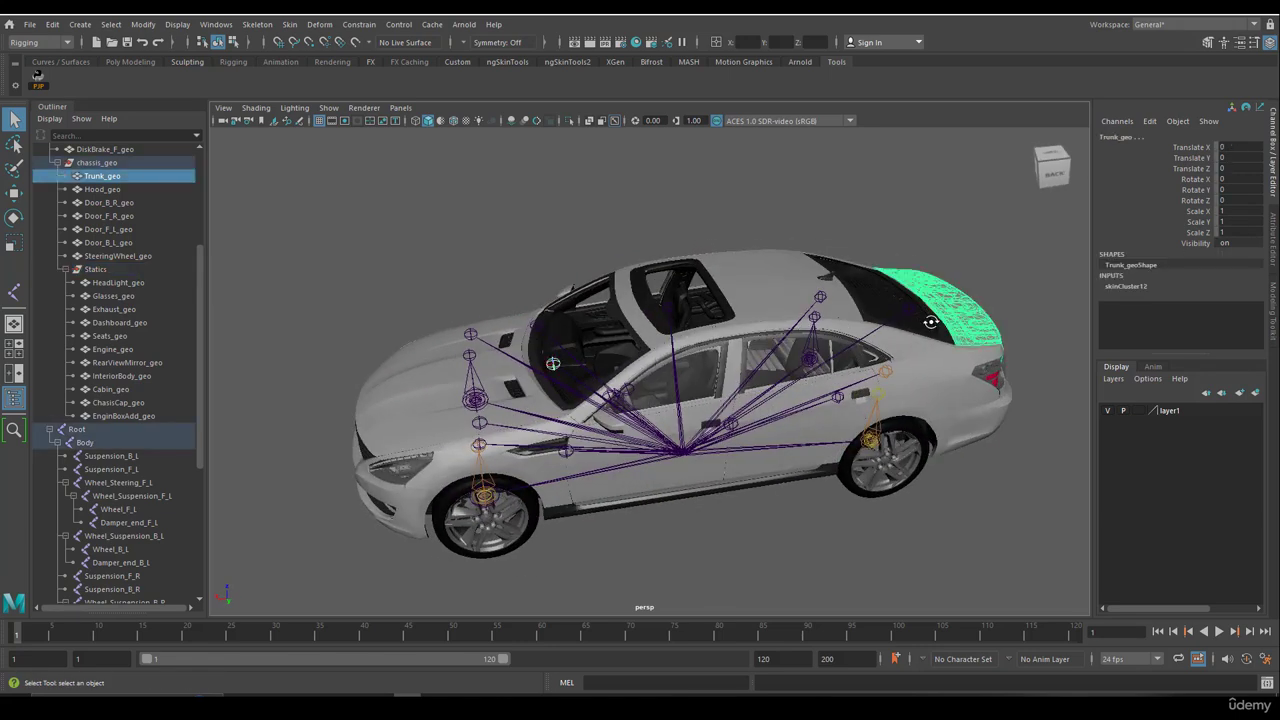
alt+drag(930, 318, 945, 357)
click(914, 360)
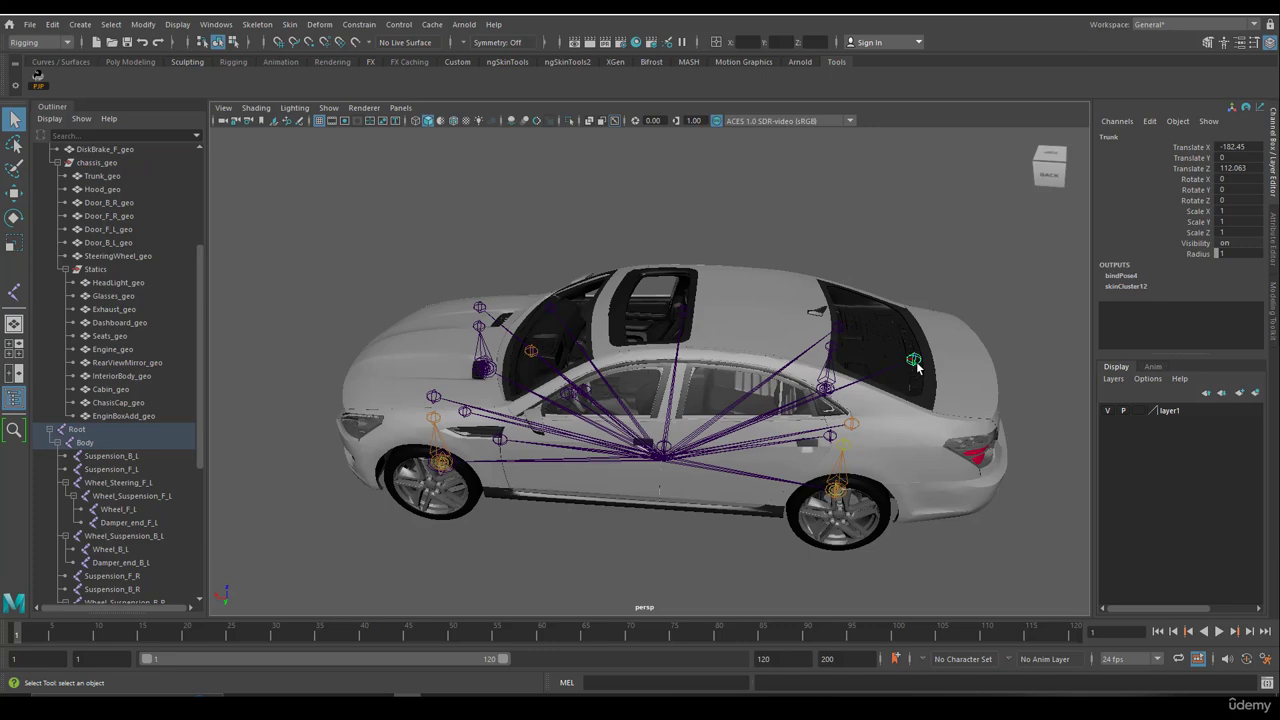
click(531, 351)
alt+drag(531, 351, 581, 292)
key(e)
key(ctrl+z)
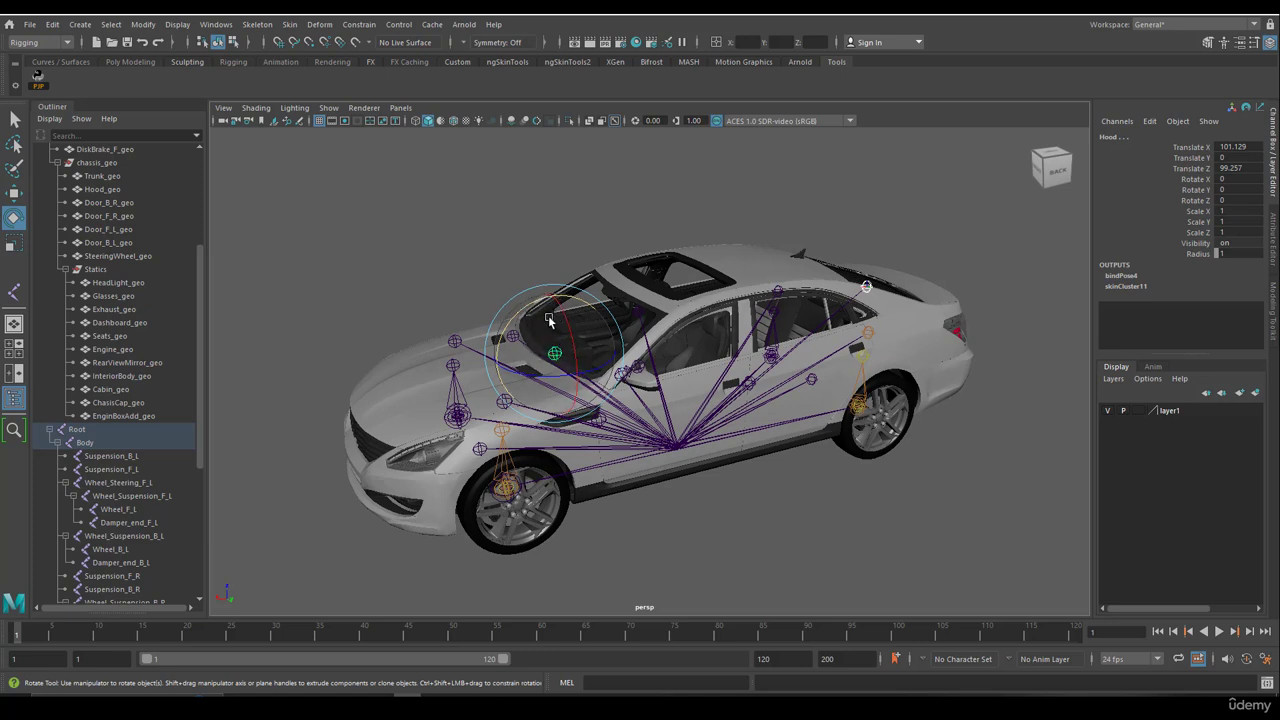
Rotate the Hood and Trunk joints together by about -40° in Y to compare their opening directions, and undo the rotation.
mouse_move(525, 307)
mouse_down()
mouse_move(541, 300)
mouse_move(519, 299)
mouse_up()
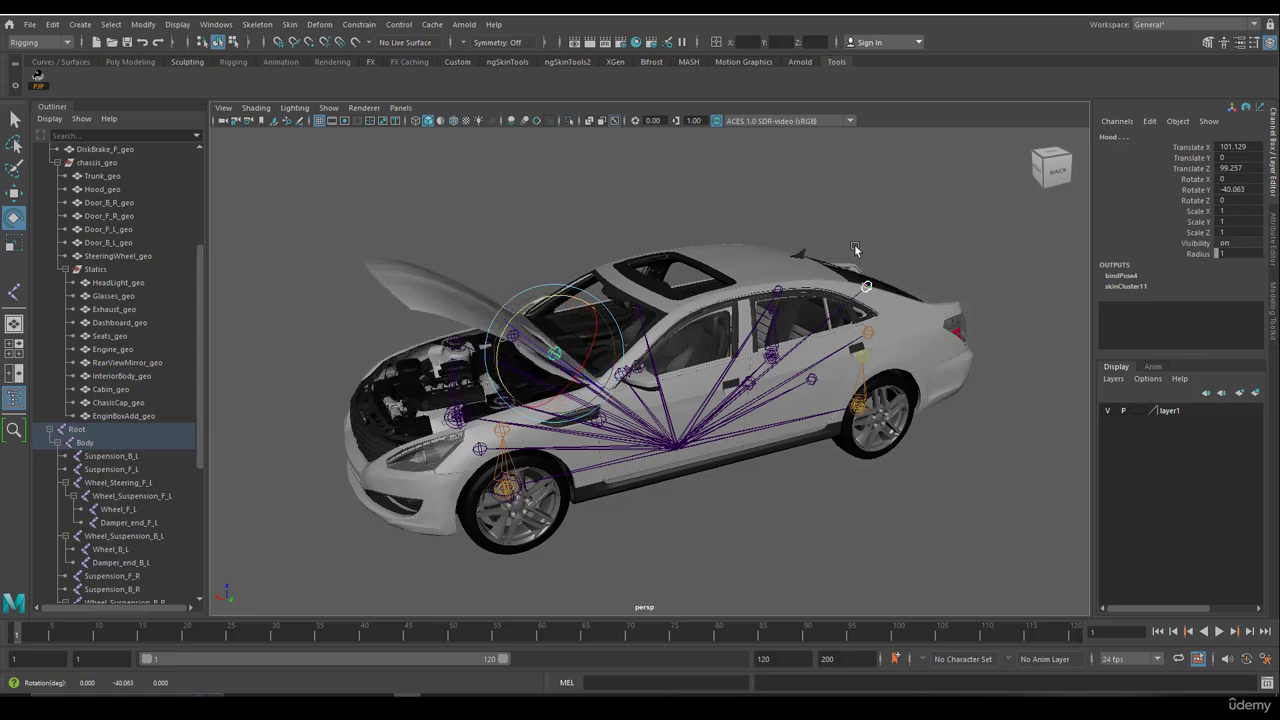
alt+drag(876, 270, 843, 288)
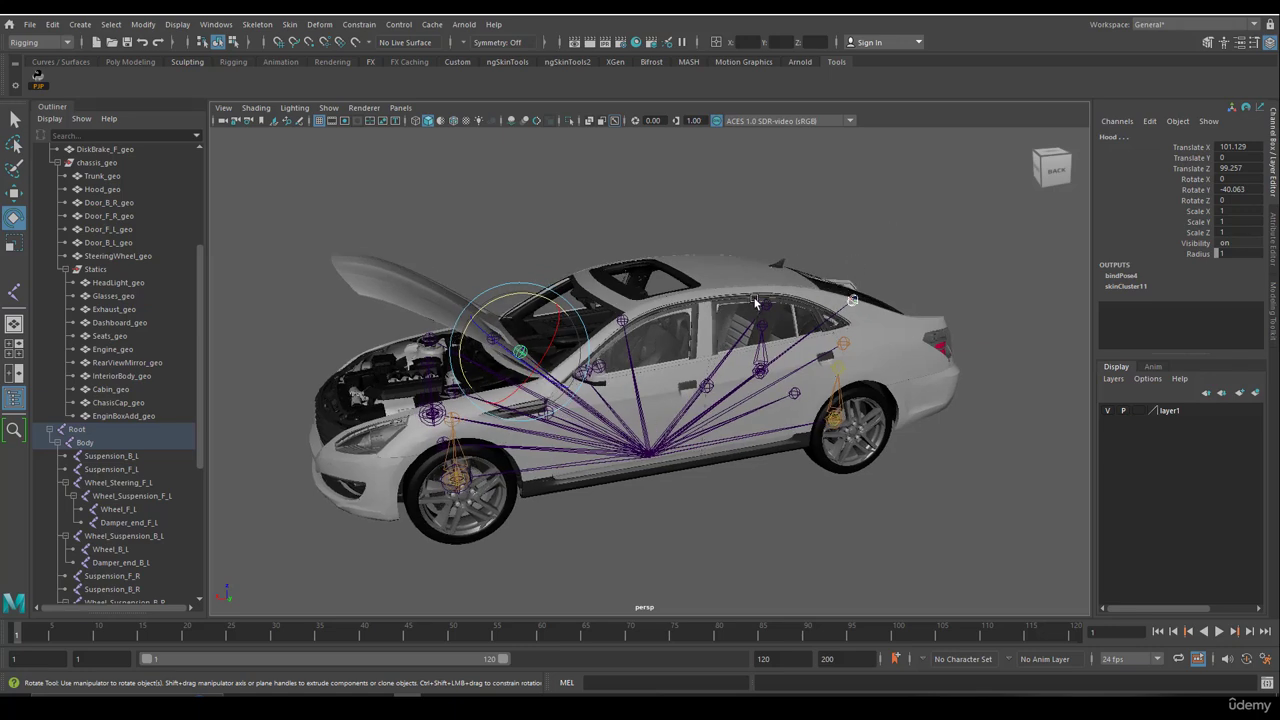
alt+drag(755, 303, 752, 310)
key(ctrl+z)
key(q)
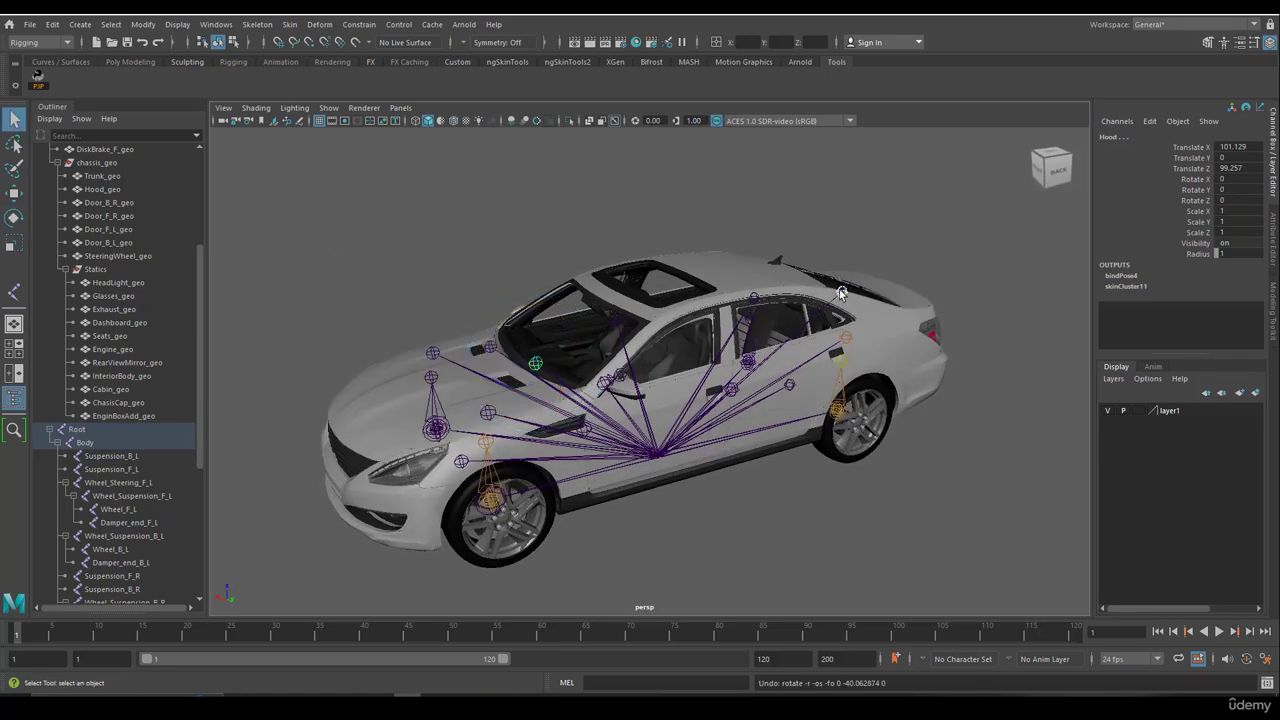
Unbind the skin from the trunk geometry.
alt+drag(839, 289, 800, 315)
click(885, 297)
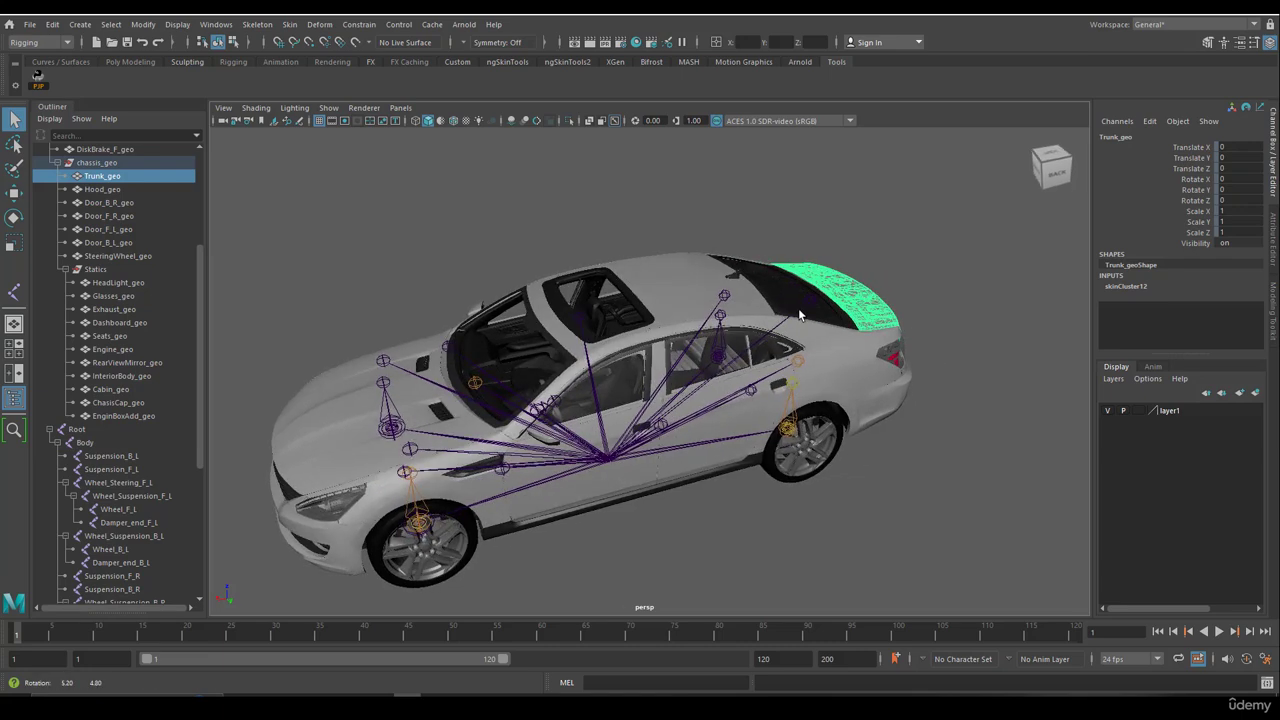
click(288, 25)
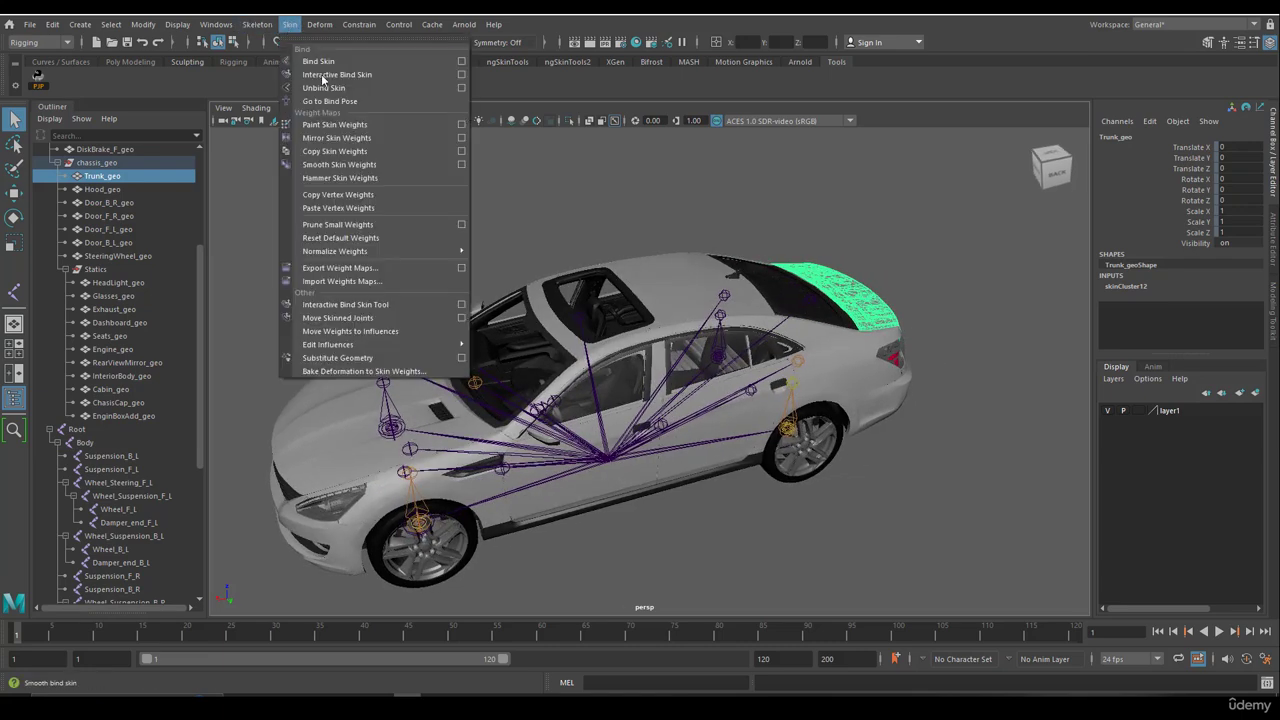
click(327, 88)
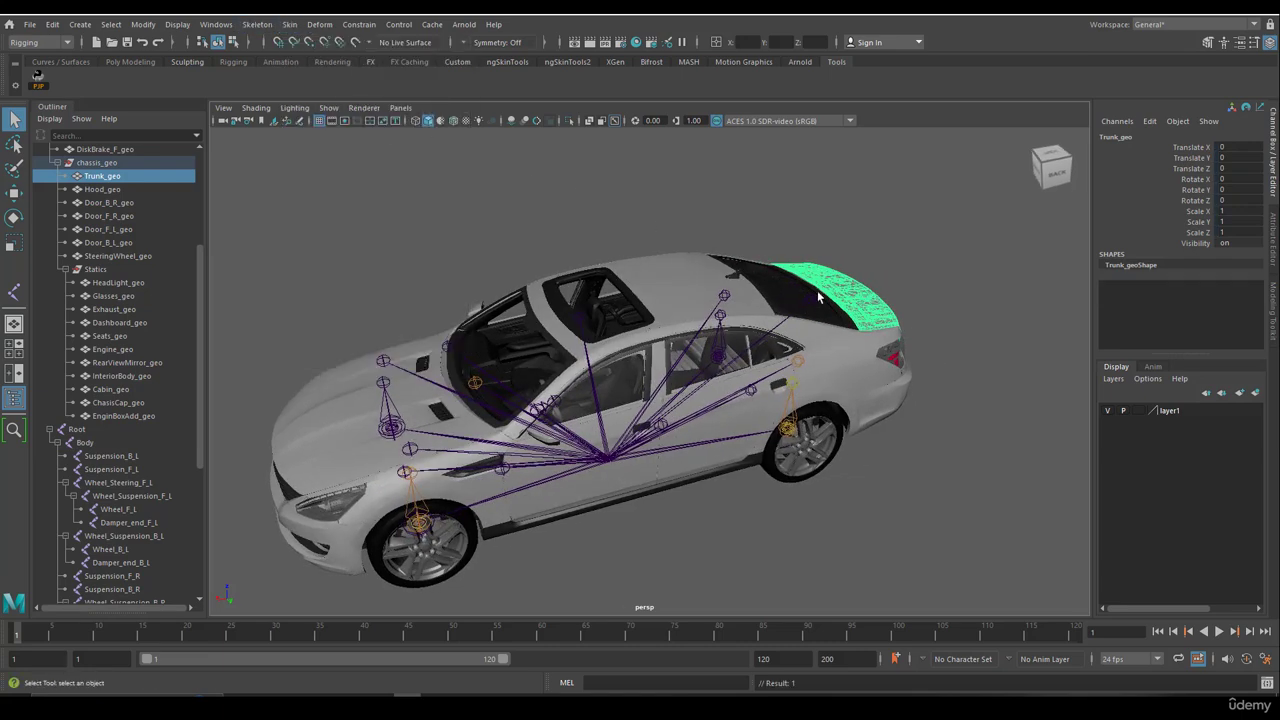
Mirror the Hood joint across the YZ plane using the Behavior mirror function.
click(812, 300)
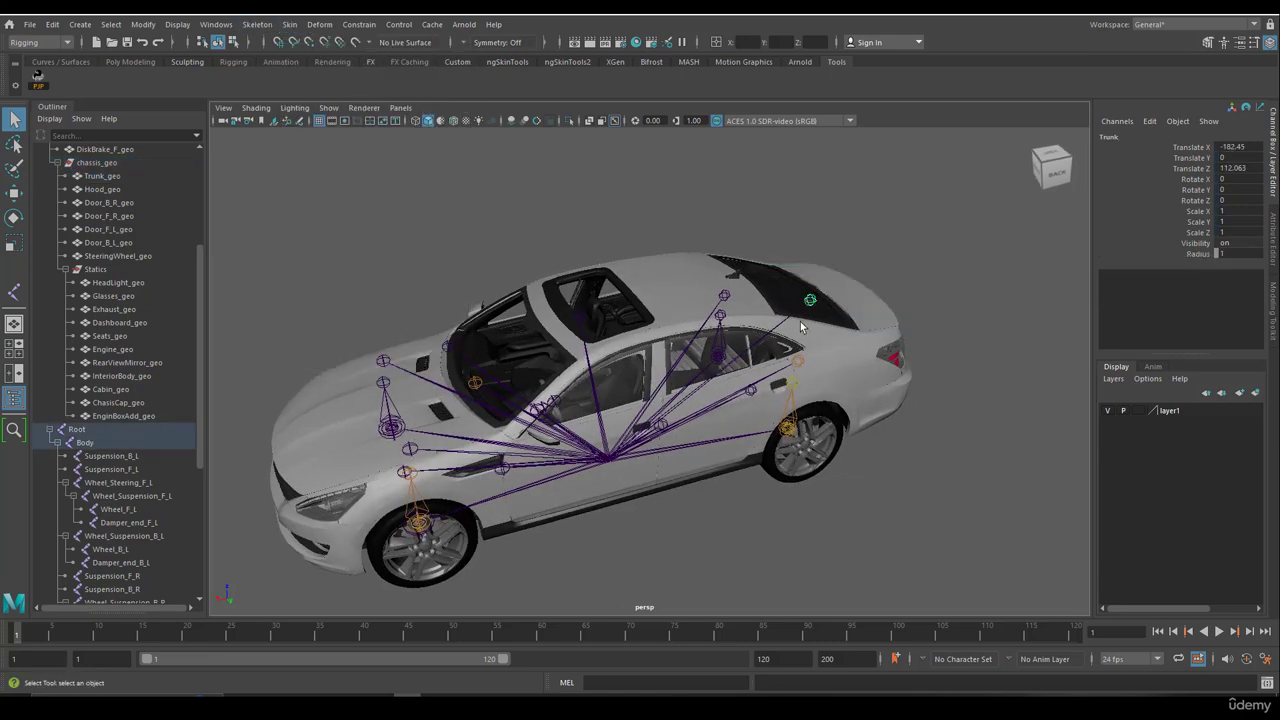
click(473, 378)
click(258, 24)
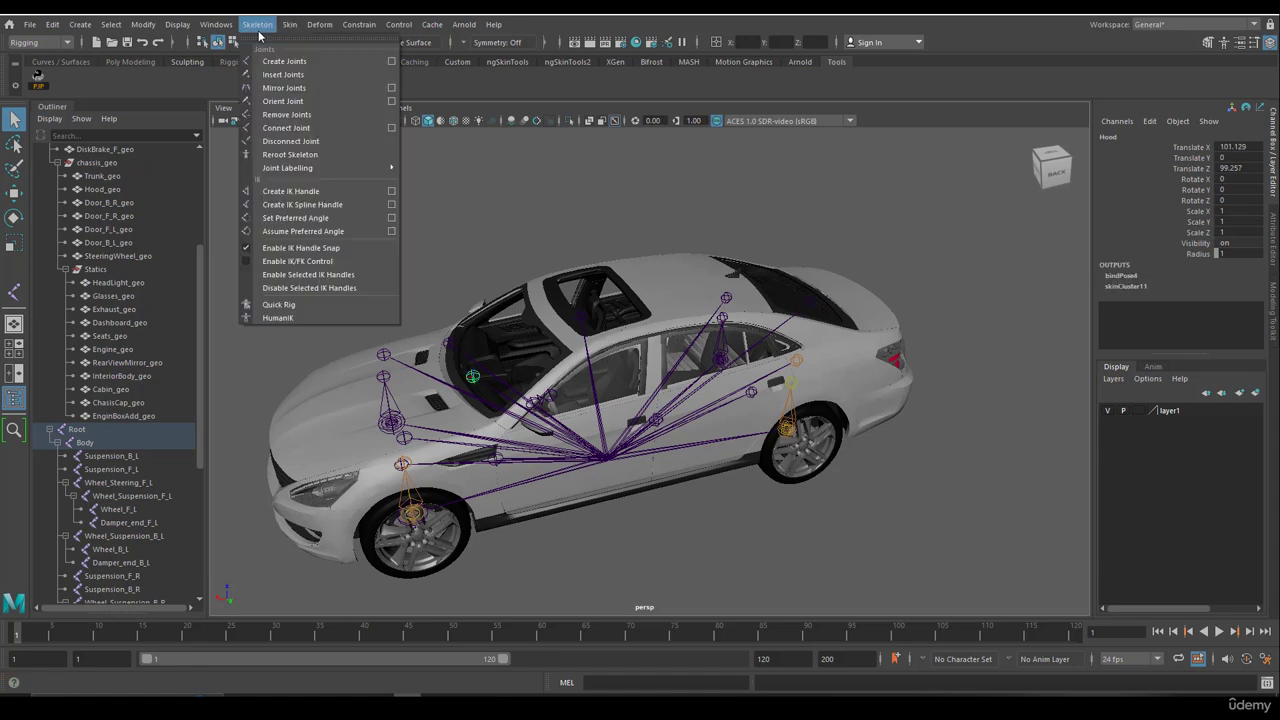
click(392, 88)
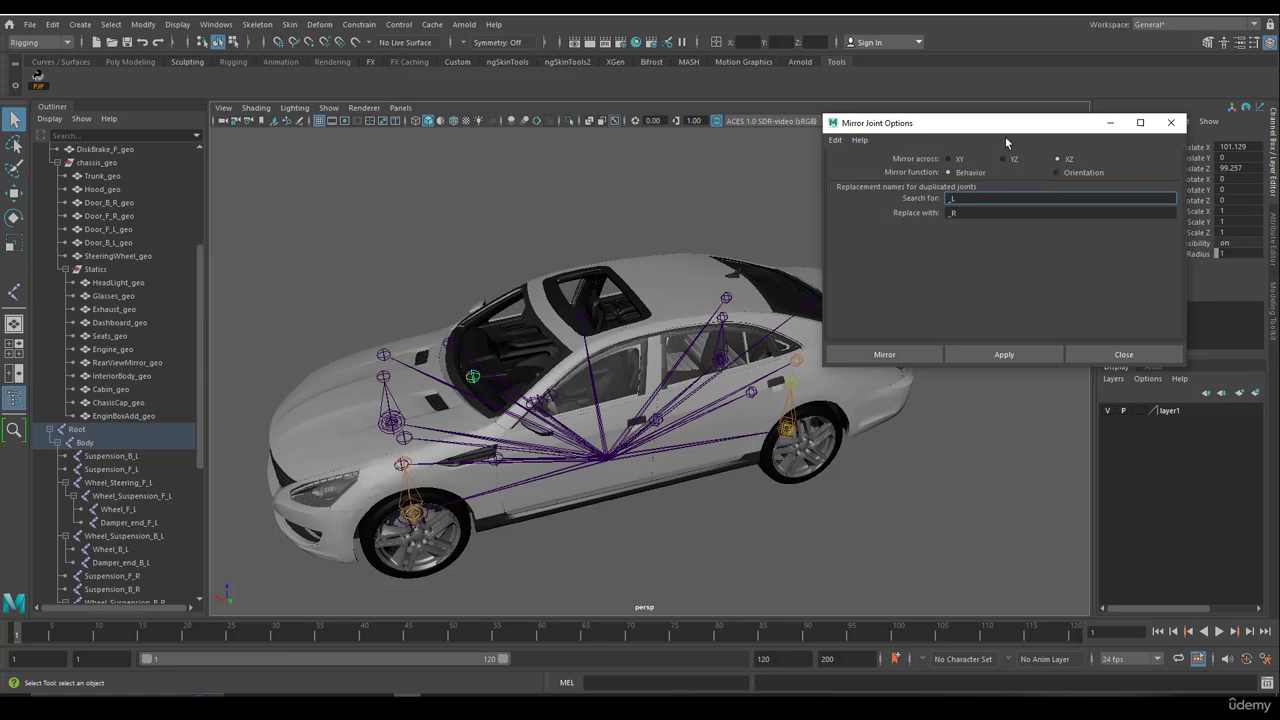
drag(1005, 126, 1059, 211)
alt+drag(838, 267, 656, 393)
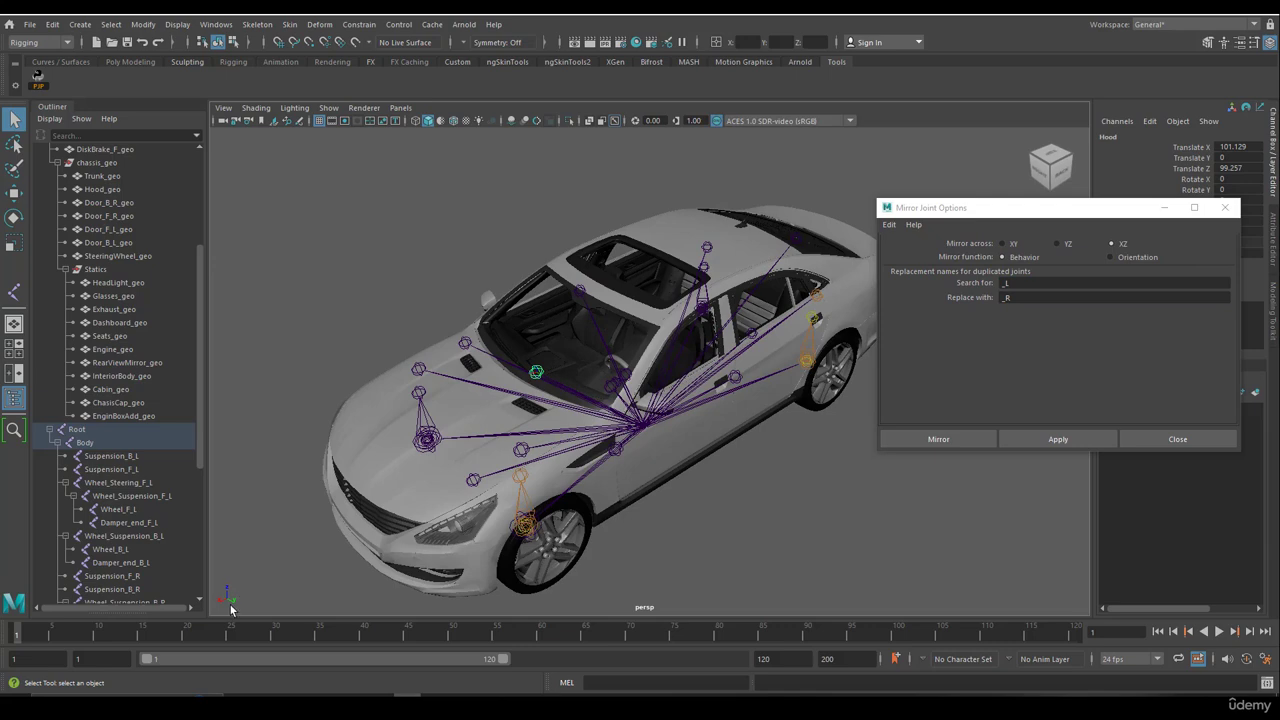
alt+drag(235, 606, 230, 597)
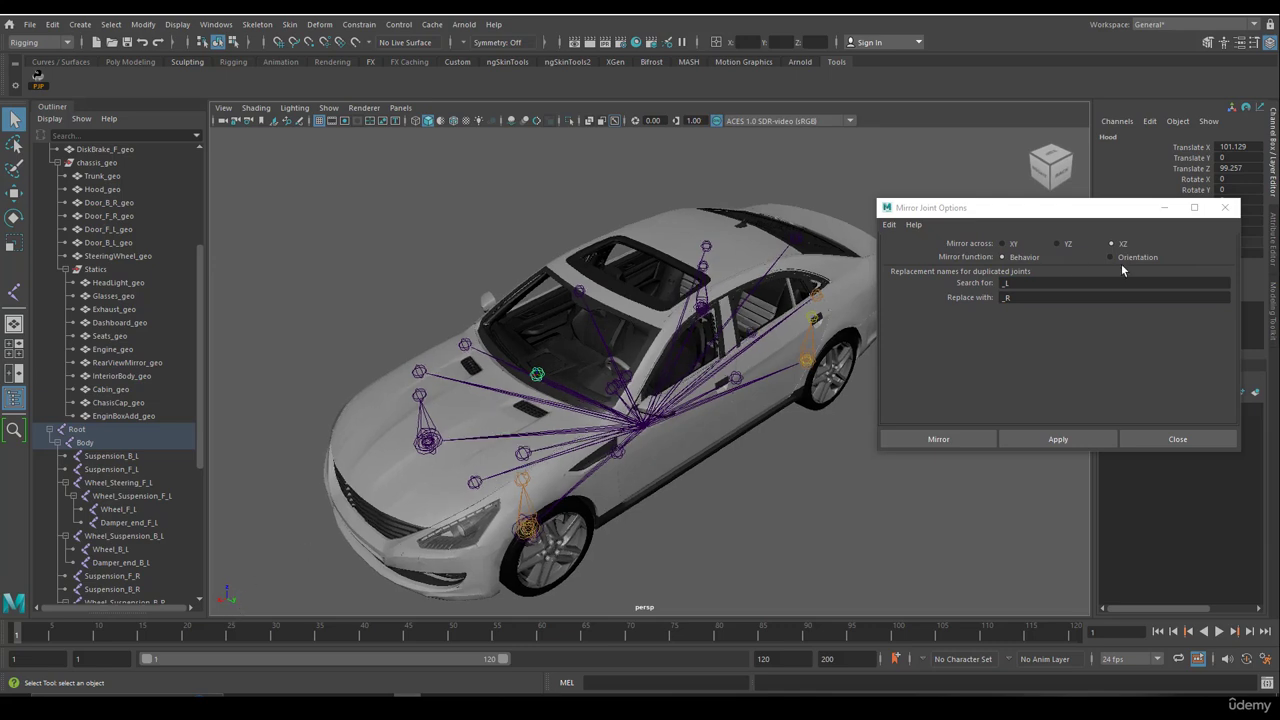
click(1063, 250)
click(1078, 439)
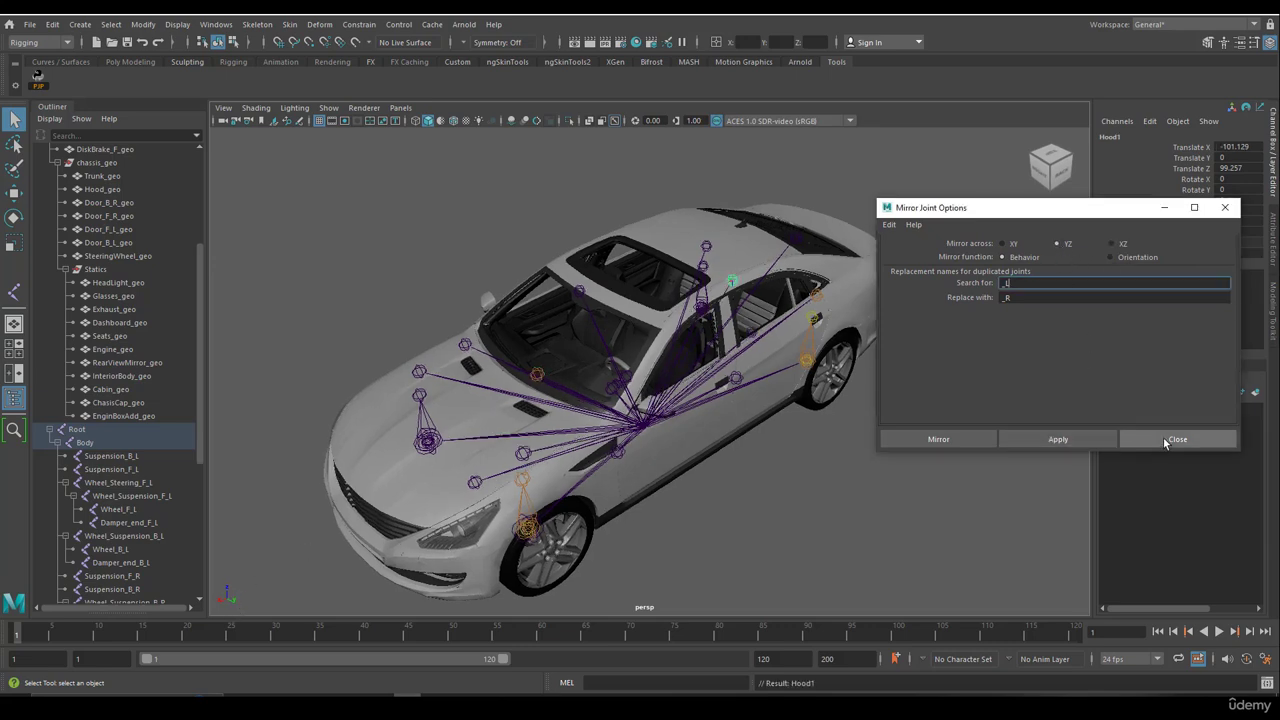
click(1171, 439)
Isolate the skeleton from the car geometry and snap the mirrored hood joint onto the Trunk joint's position.
alt+drag(600, 360, 750, 309)
key(ctrl+1)
alt+drag(768, 380, 760, 328)
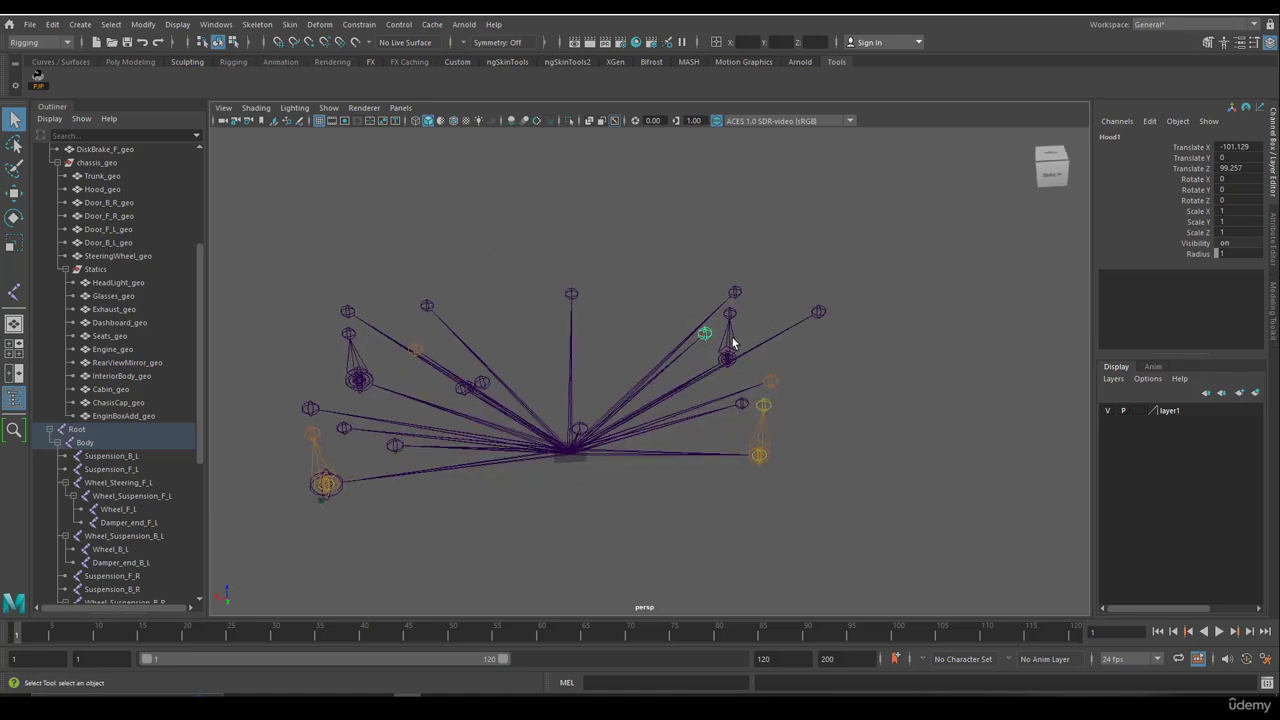
key(w)
key(v)
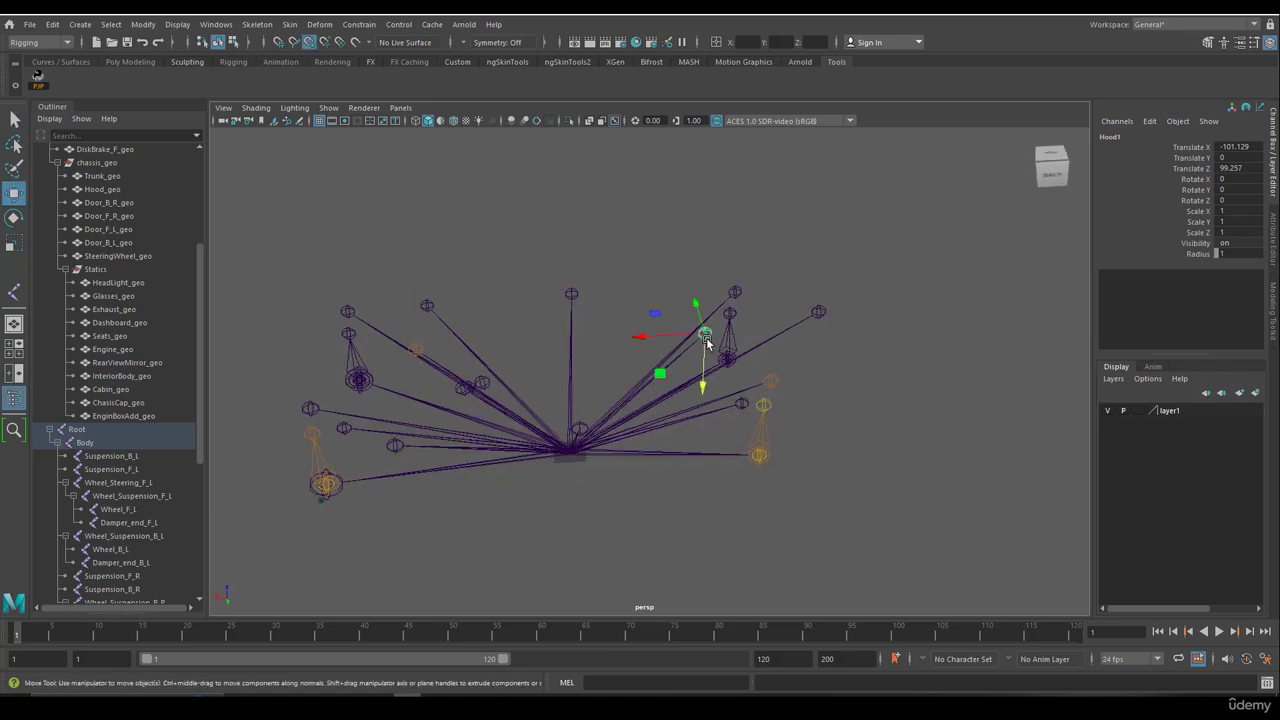
drag(707, 338, 814, 316)
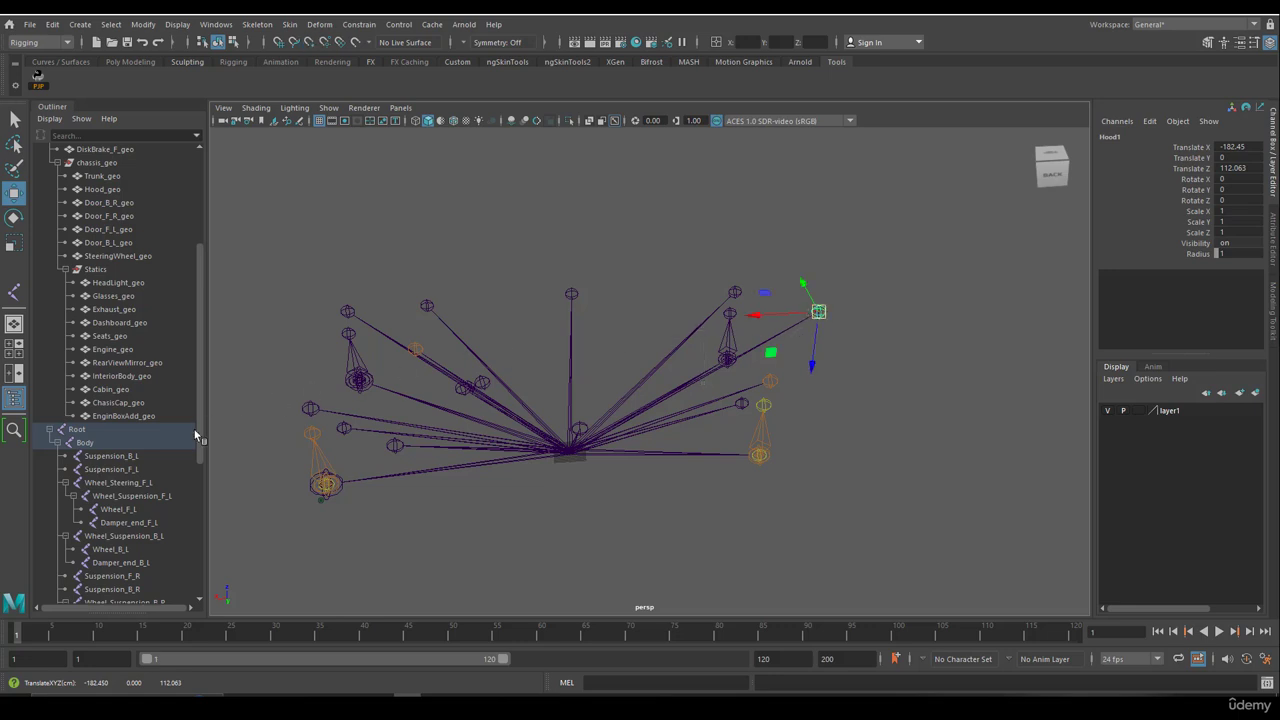
Delete the old Trunk joint and rename the mirrored Hood1 joint as Trunk.
drag(197, 438, 183, 573)
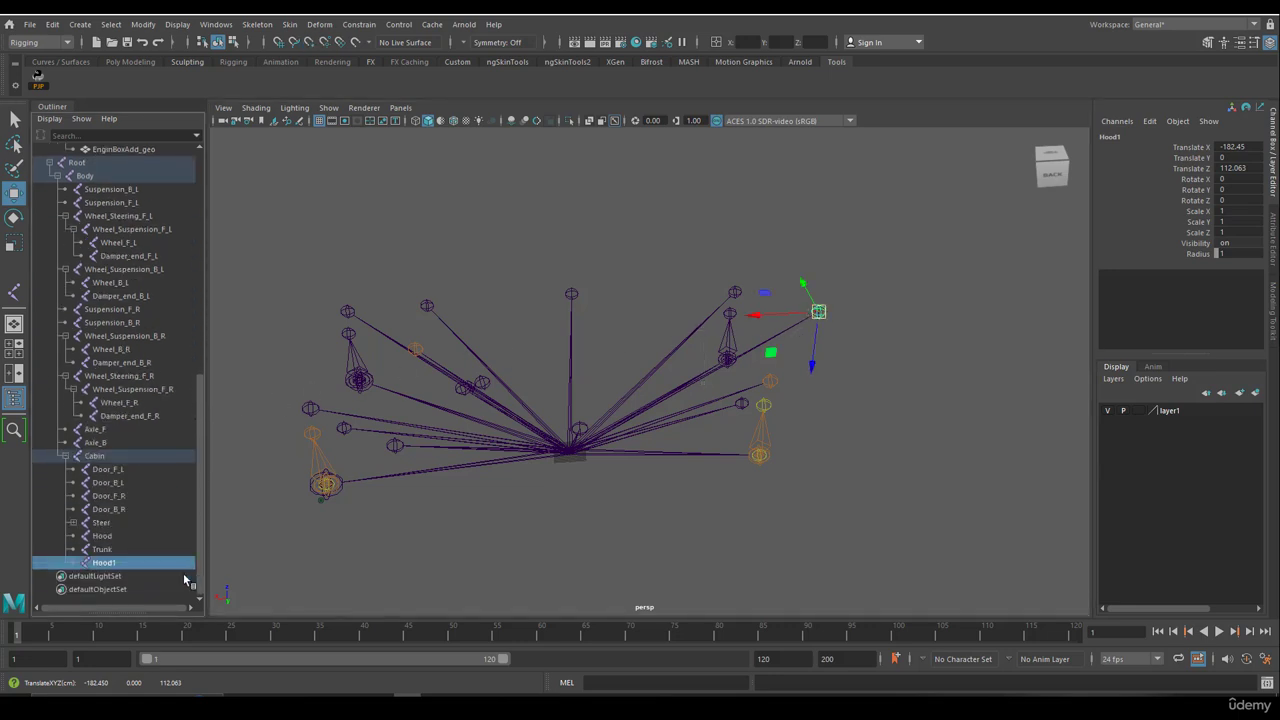
double_click(104, 549)
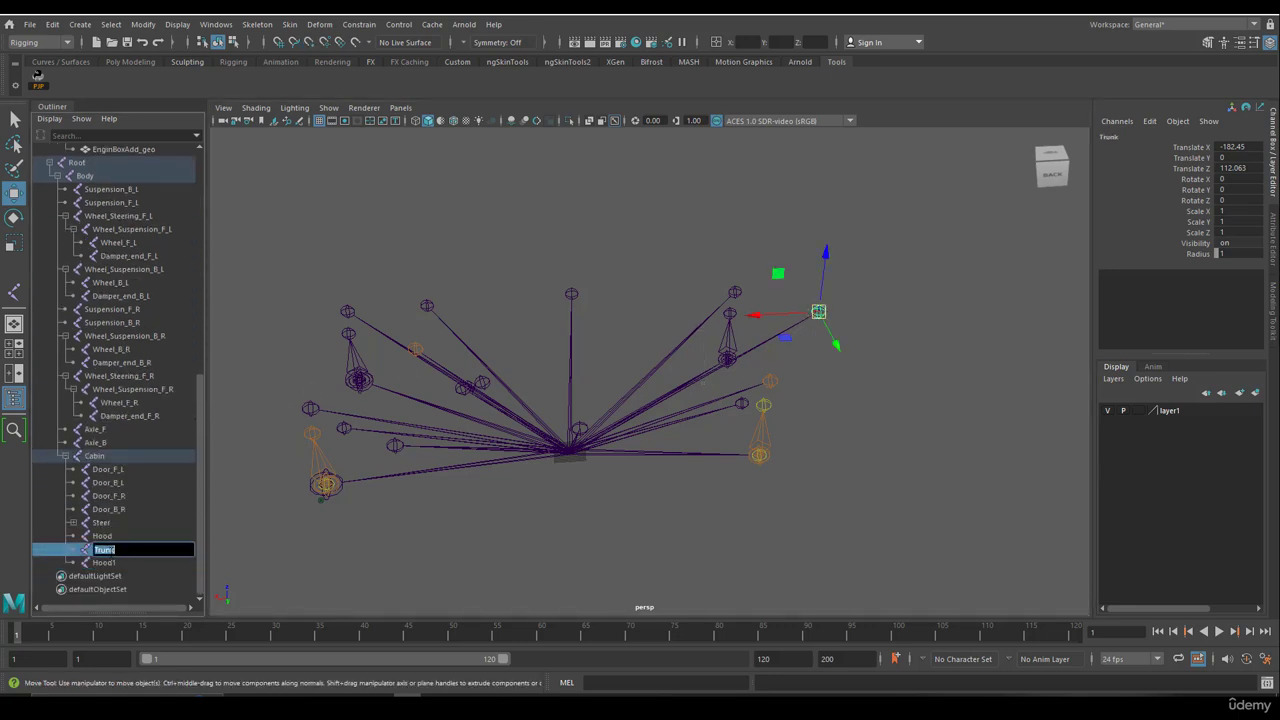
key(Return)
key(Delete)
double_click(112, 563)
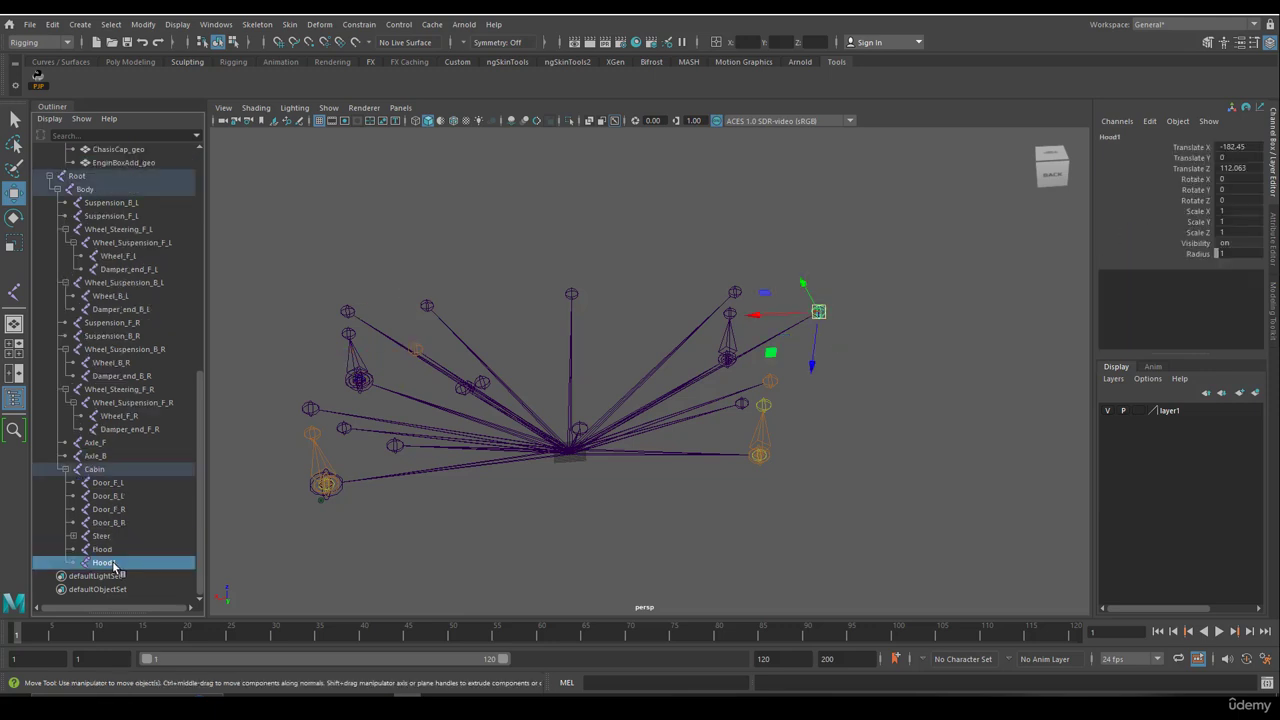
text(Trunk)
key(Return)
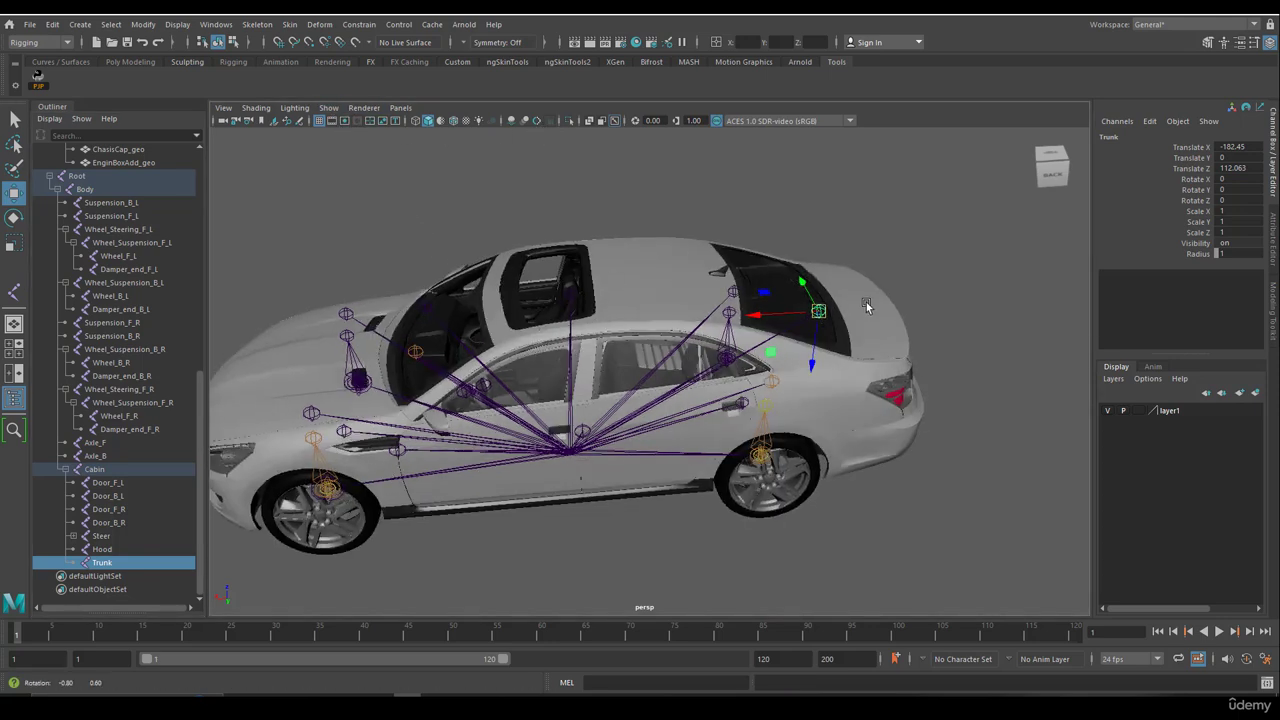
Bind the trunk geometry to the replacement Trunk joint.
key(q)
click(828, 315)
click(822, 312)
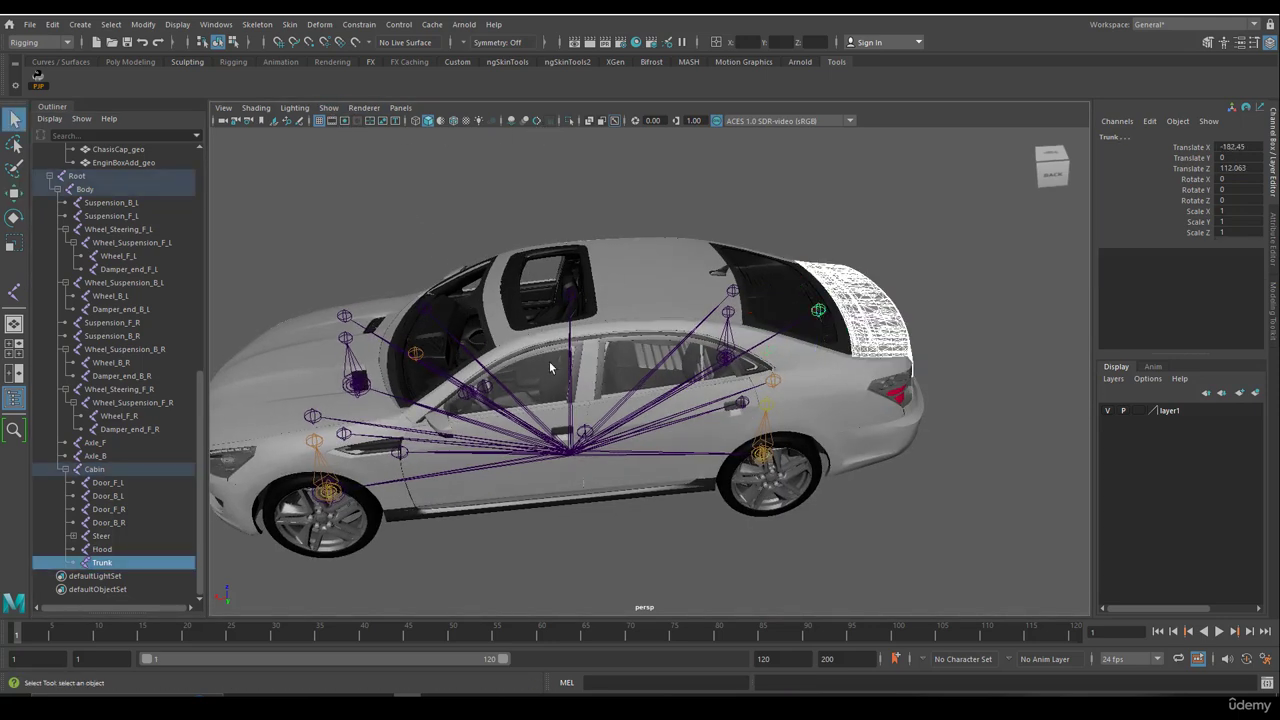
click(289, 24)
click(310, 54)
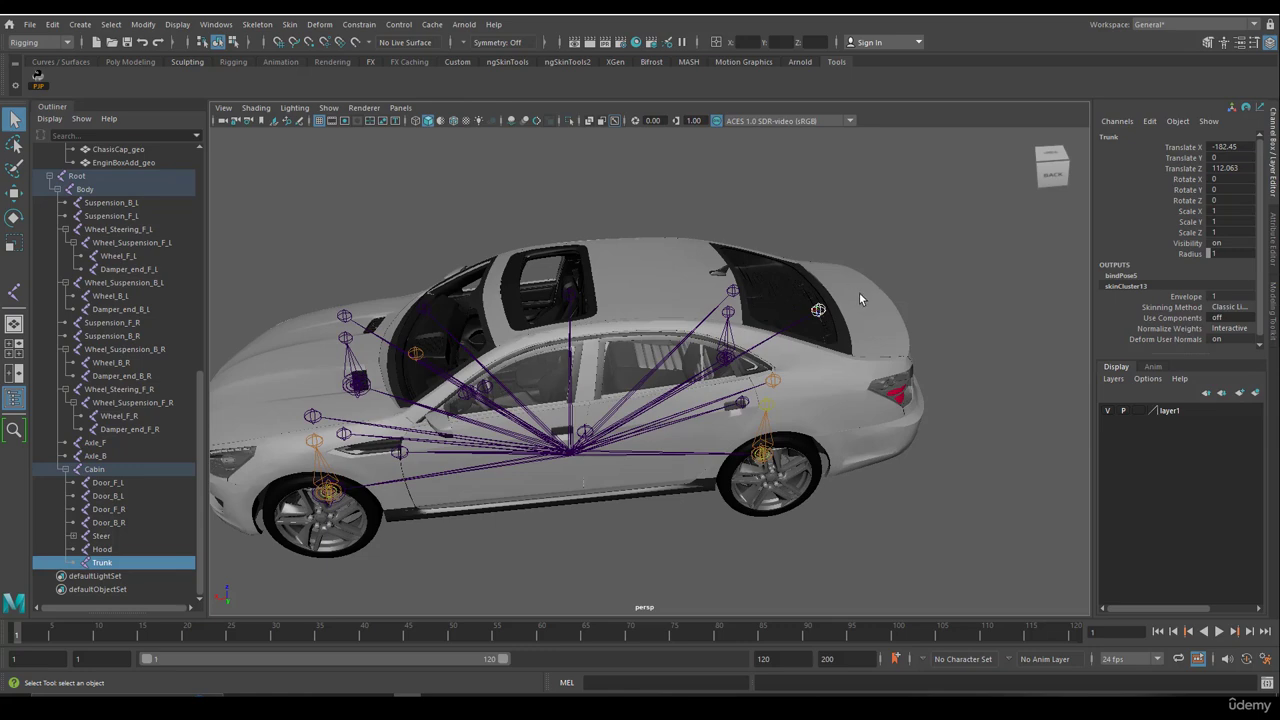
Test-rotate the Hood and replacement Trunk joints together in Y, and reset their Rotate Y to 0.
shift+click(415, 353)
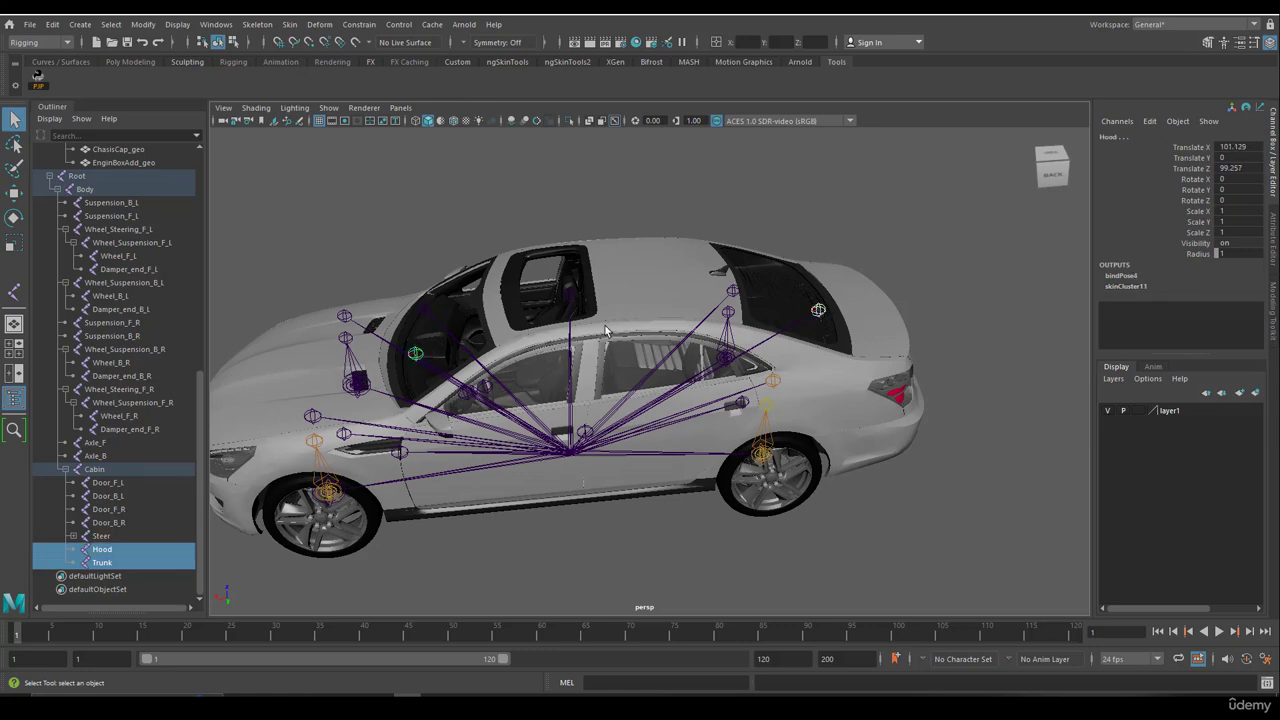
alt+drag(605, 330, 626, 309)
key(e)
drag(433, 313, 532, 310)
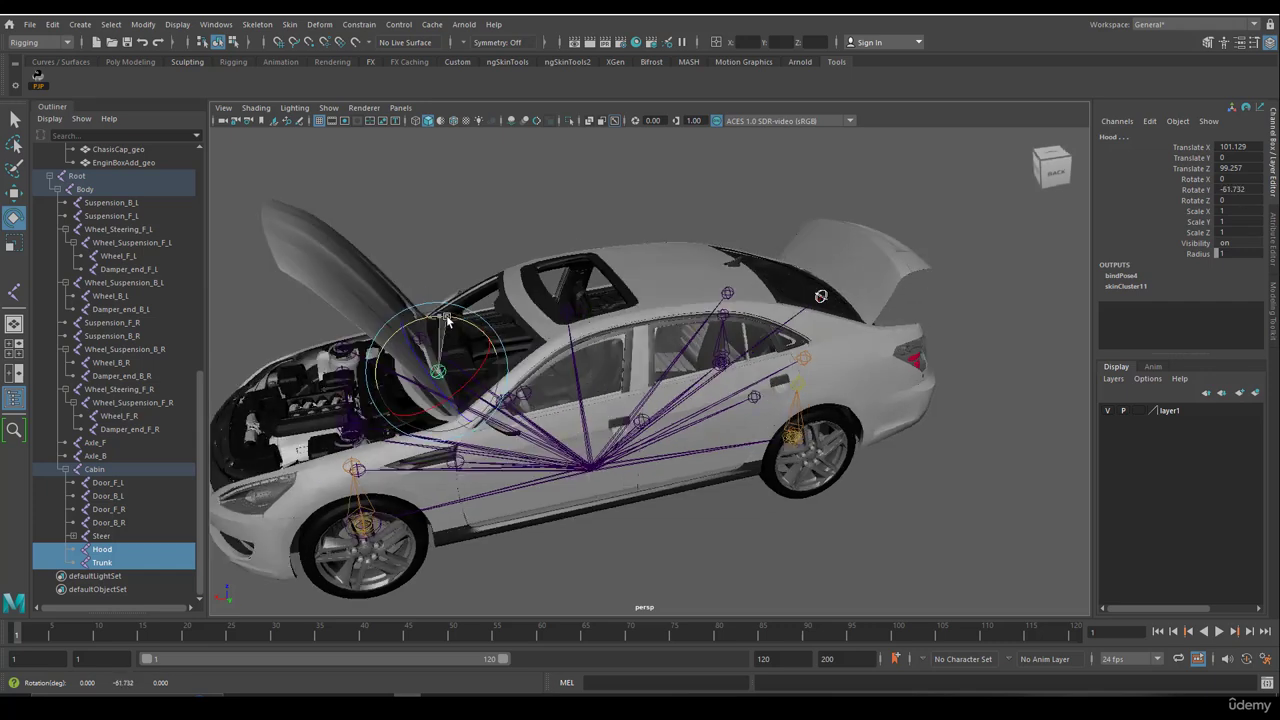
drag(448, 315, 364, 333)
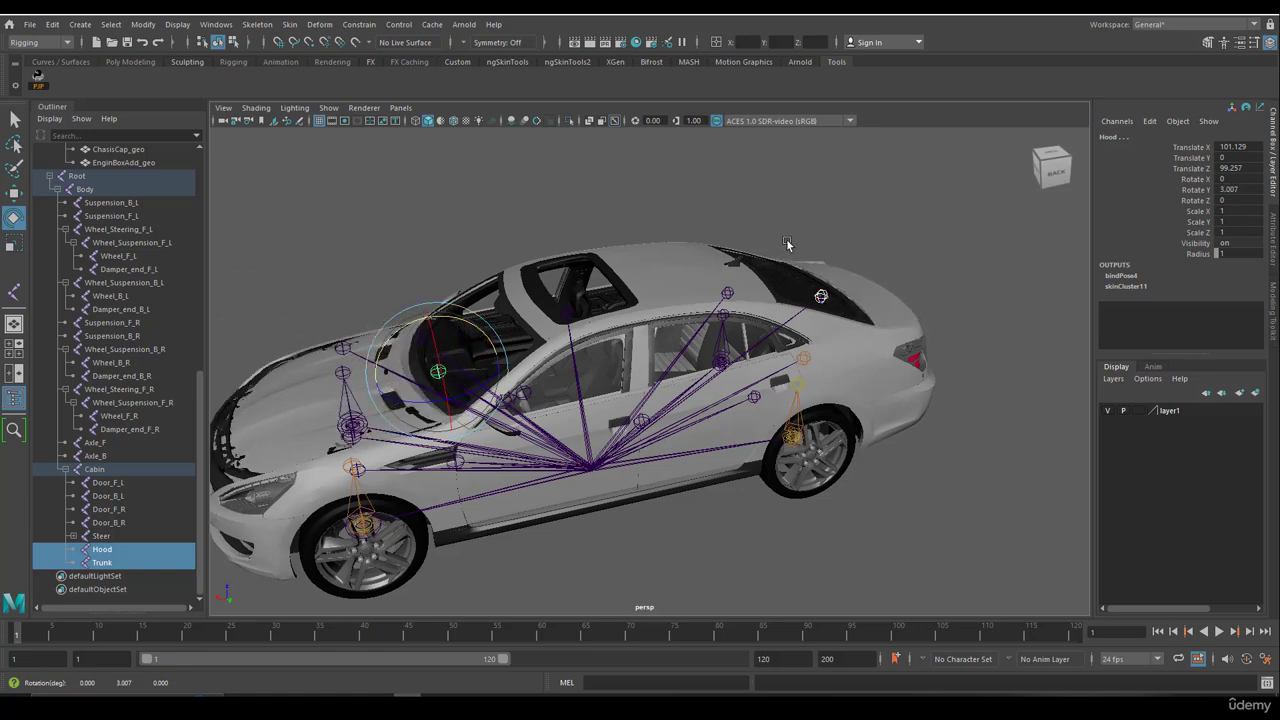
text(0)
key(Return)
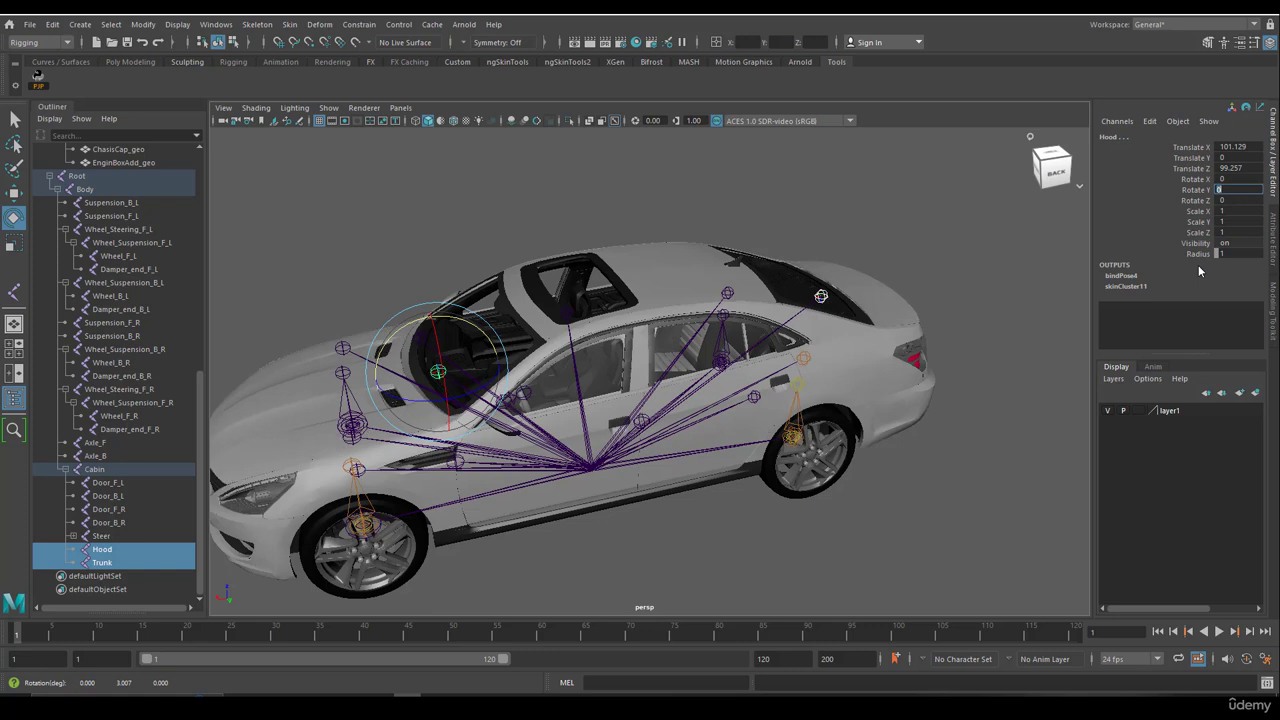
Open the Mirror Joint options to review the Behavior setting against the front wheel joints.
click(262, 27)
click(420, 82)
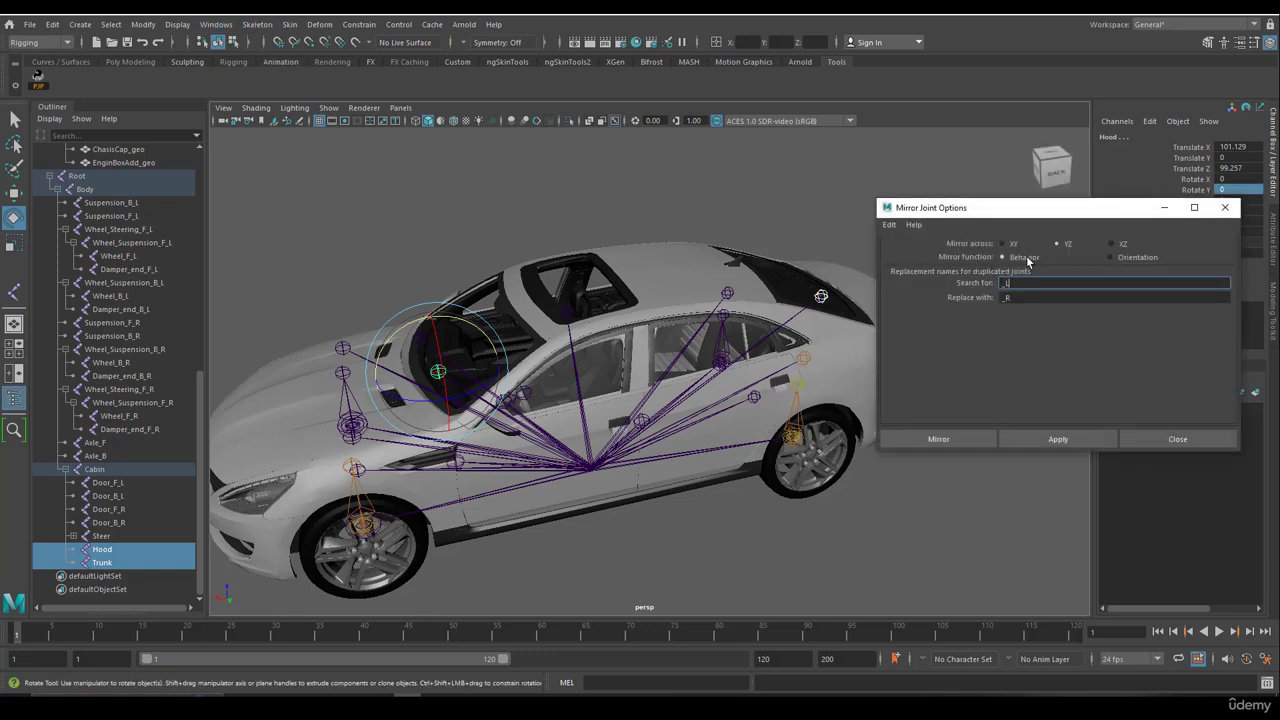
alt+drag(600, 385, 800, 355)
alt+drag(652, 369, 786, 373)
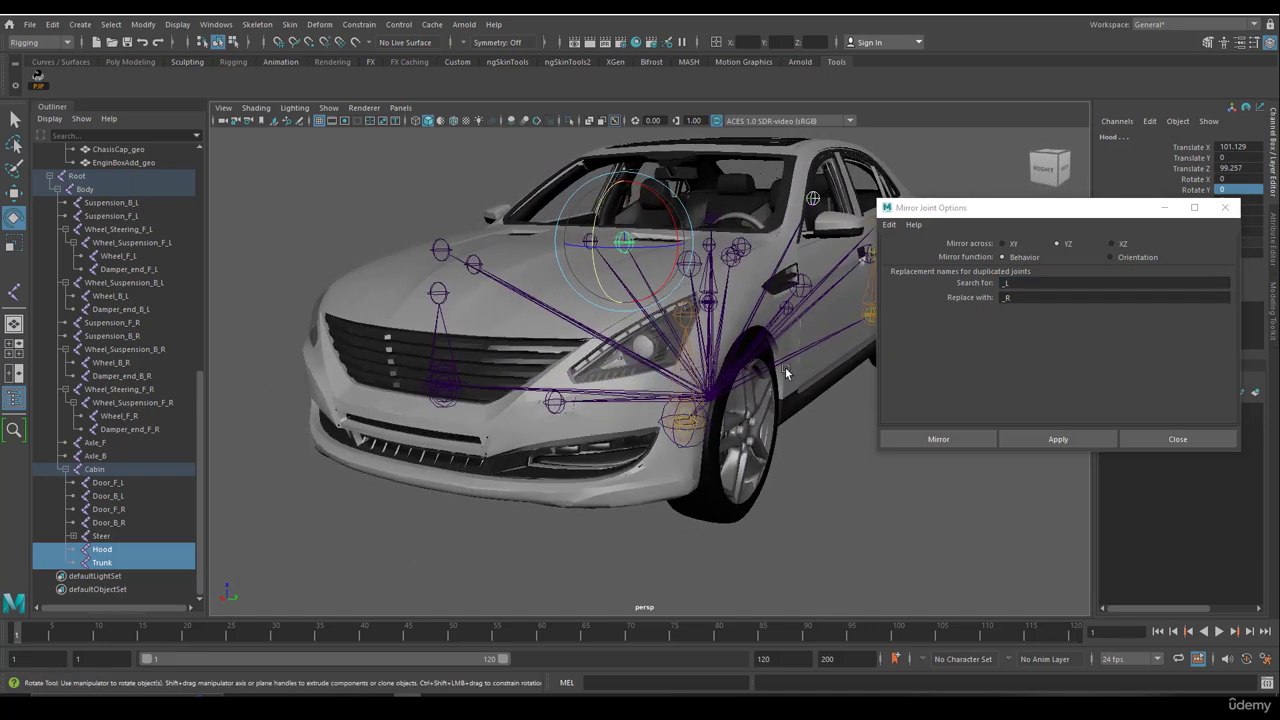
Test-rotate the Wheel_Steering_F_L and Wheel_Steering_F_R joints together, and reset their Rotate Z to 0.
key(q)
click(460, 374)
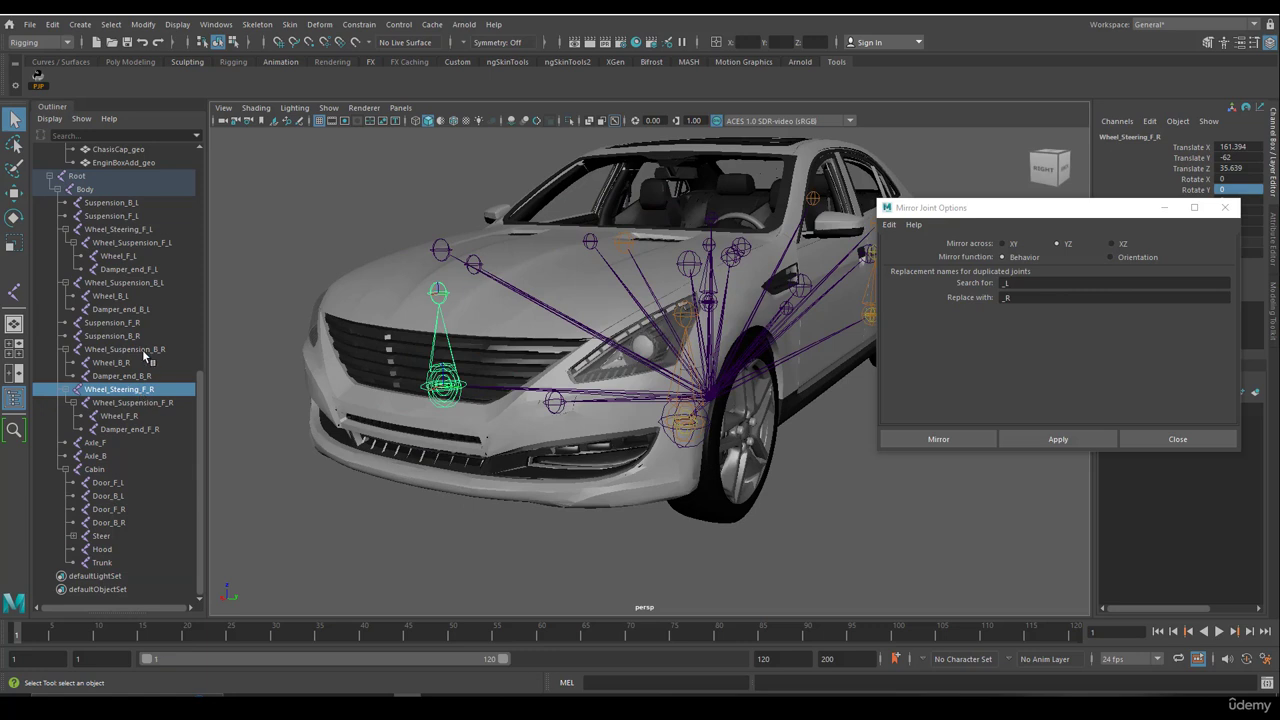
ctrl+click(137, 230)
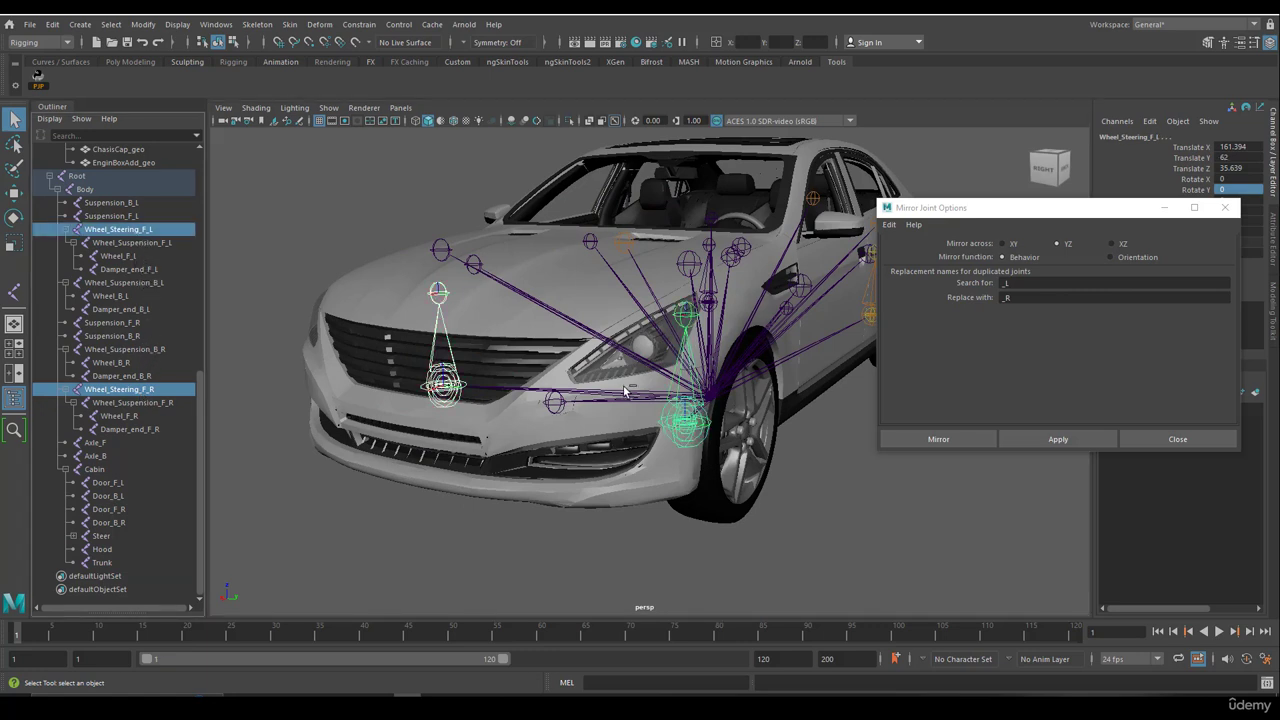
key(e)
drag(628, 425, 640, 383)
drag(651, 329, 683, 288)
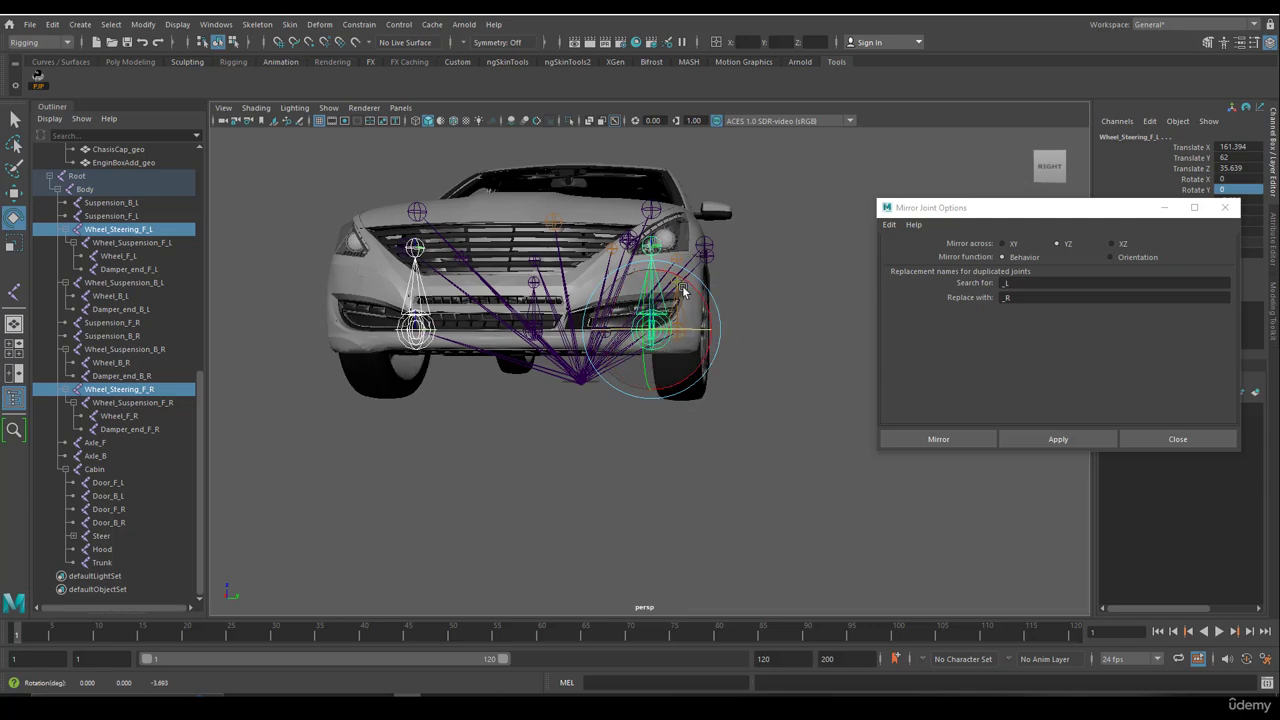
drag(1150, 207, 1047, 246)
click(1238, 200)
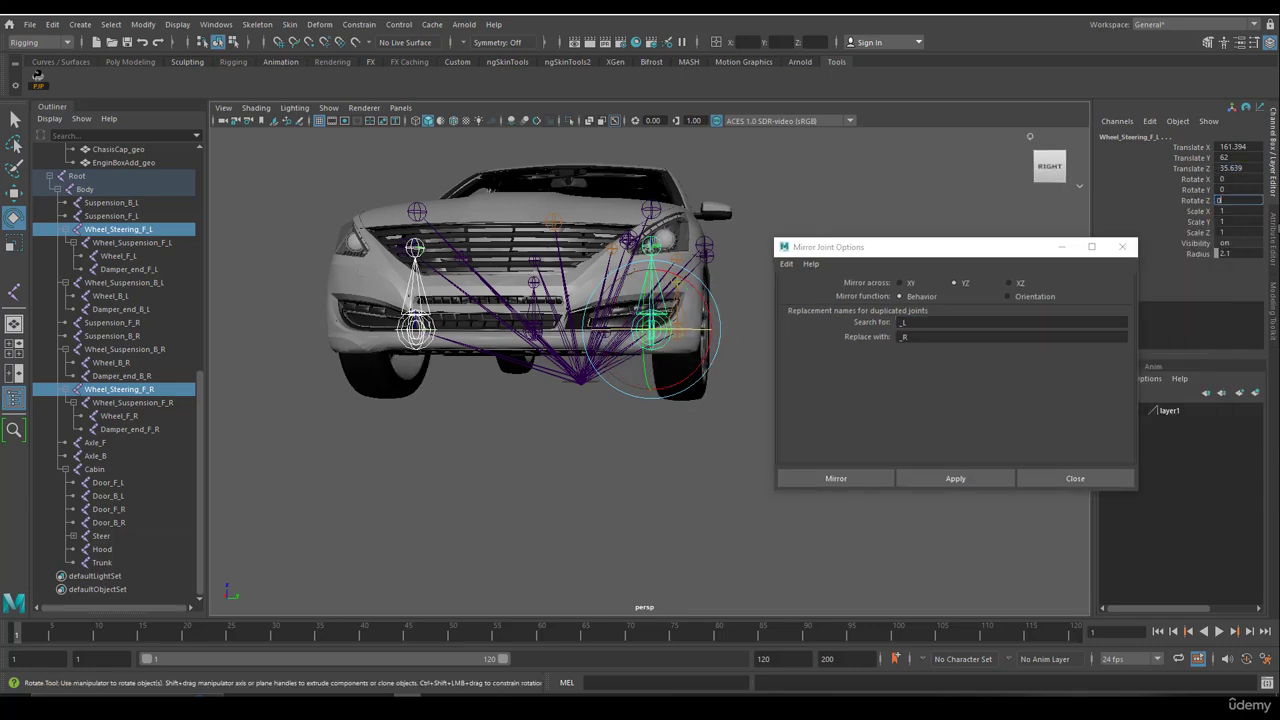
key(Return)
Turn off the X-ray display of joints in the viewport to make the front door geometry easier to pick.
alt+drag(640, 320, 541, 430)
key(q)
click(575, 376)
click(535, 362)
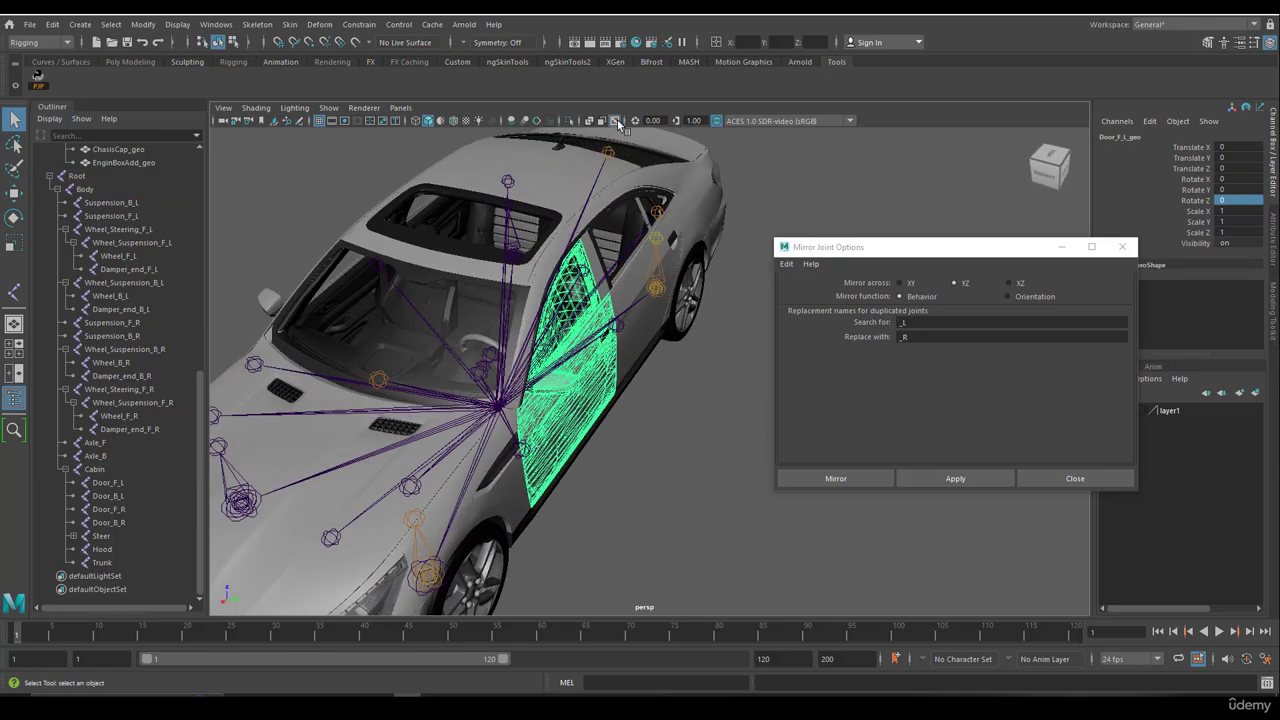
click(616, 121)
Close the Mirror Joint options and bind both front door meshes to the Door_F_L and Door_F_R joints.
alt+drag(566, 420, 430, 468)
click(536, 408)
click(610, 385)
shift+click(418, 488)
shift+click(513, 477)
shift+click(498, 479)
shift+click(539, 476)
click(1047, 480)
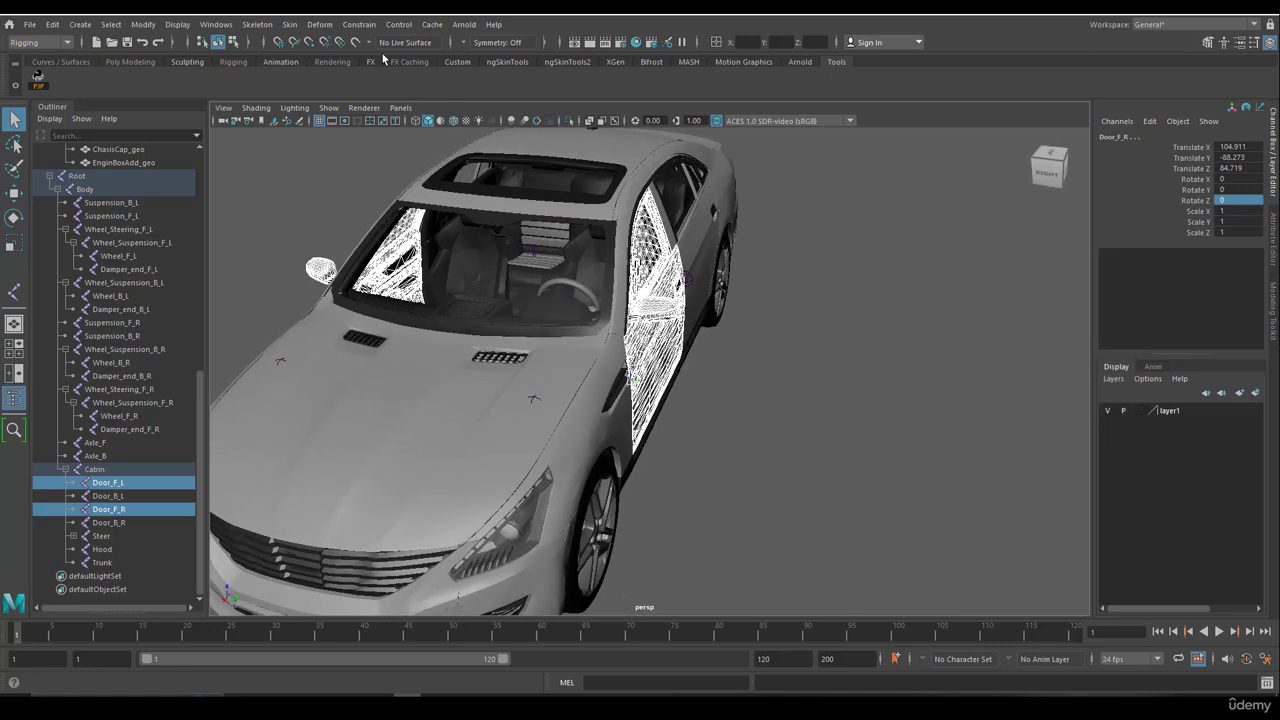
click(288, 24)
click(305, 62)
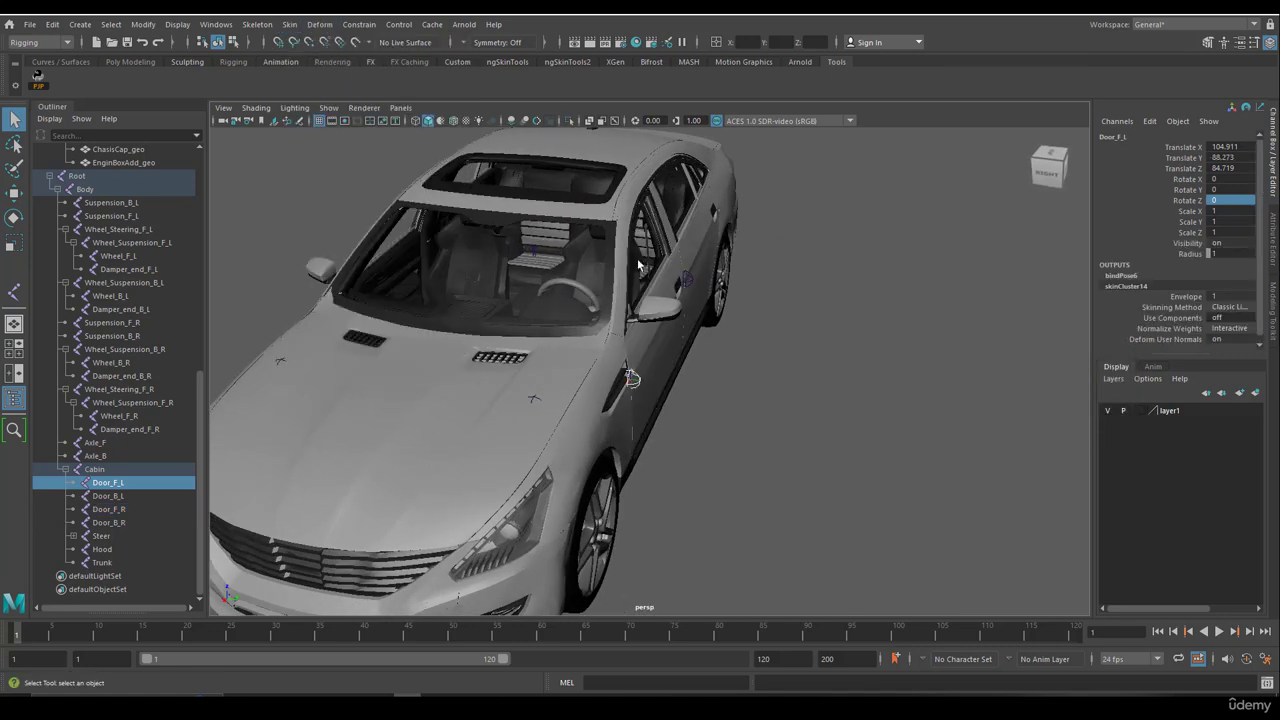
alt+drag(600, 390, 565, 402)
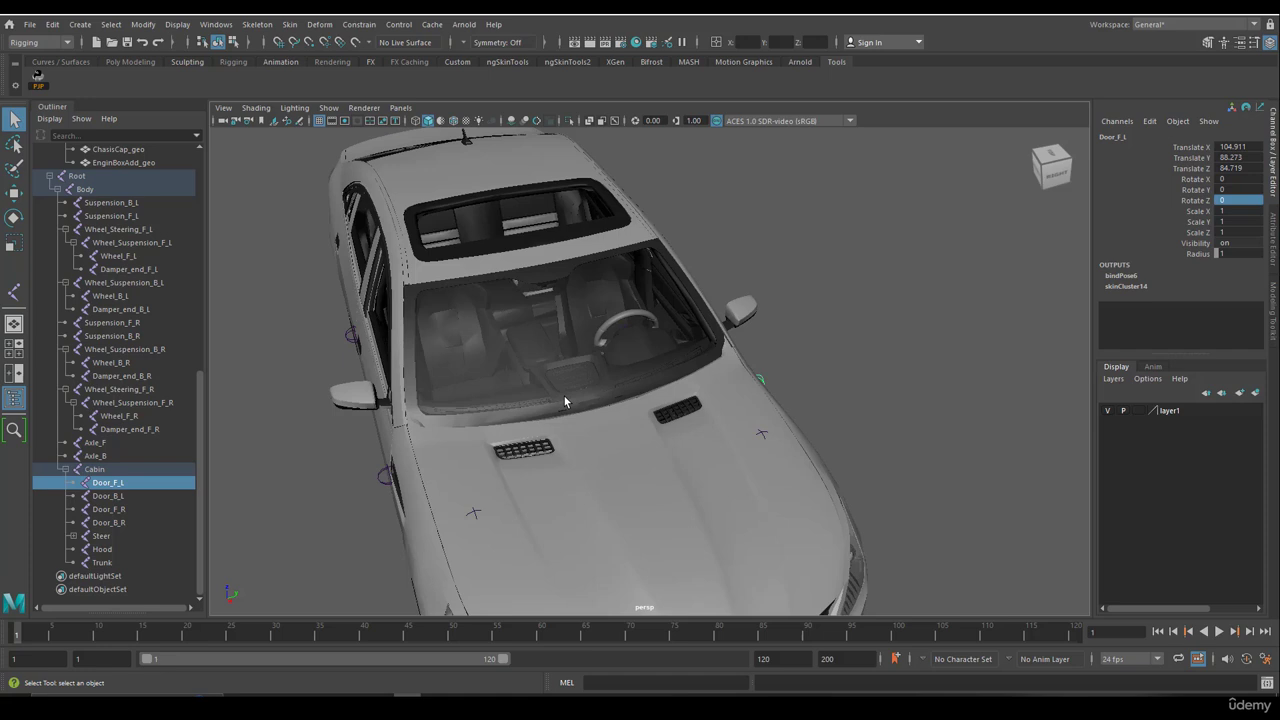
Test-rotate the Door_F_L and Door_F_R joints together around Z, and undo the rotation.
shift+click(390, 476)
alt+drag(656, 385, 603, 416)
key(e)
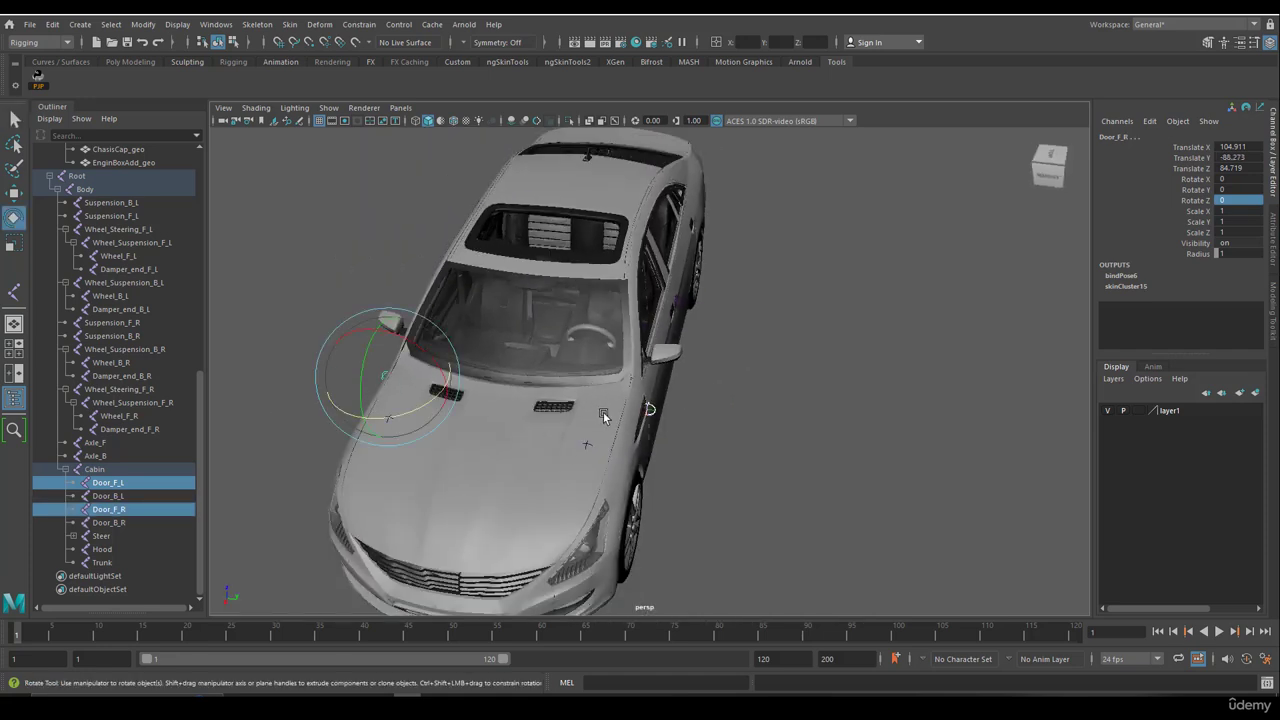
mouse_move(433, 410)
mouse_down()
mouse_move(375, 390)
mouse_move(405, 398)
mouse_move(393, 409)
mouse_move(453, 383)
mouse_move(400, 410)
mouse_move(452, 380)
mouse_move(395, 405)
mouse_move(452, 380)
mouse_move(428, 385)
mouse_move(455, 412)
mouse_up()
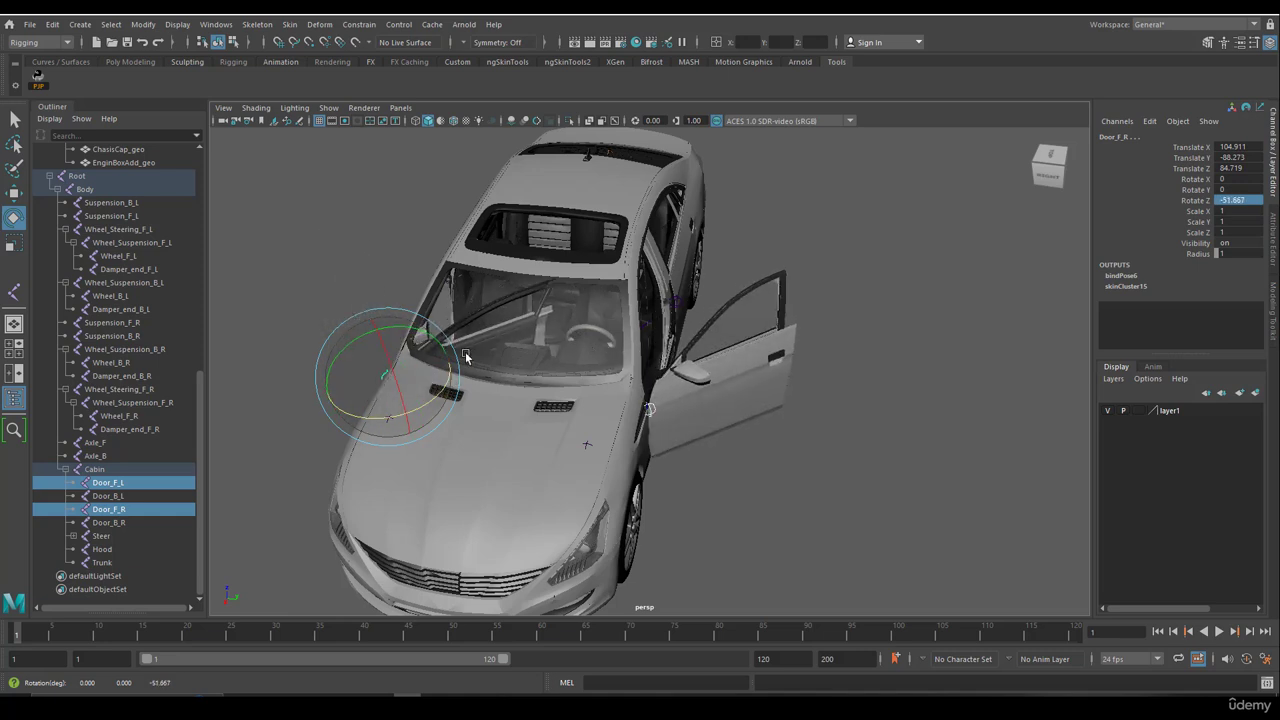
key(q)
key(ctrl+z)
Unbind the Door_F_R_geo mesh from its skin and delete the Door_F_R and Door_B_R joints.
alt+drag(642, 357, 510, 402)
click(490, 408)
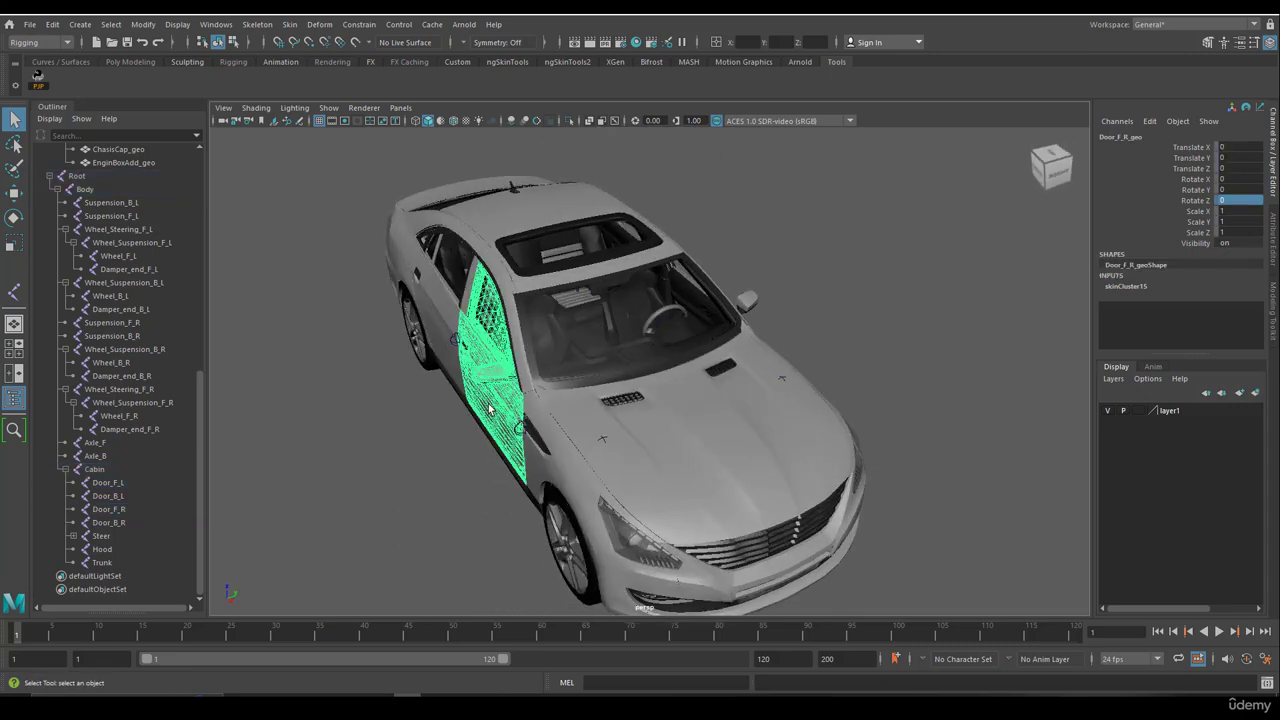
click(289, 24)
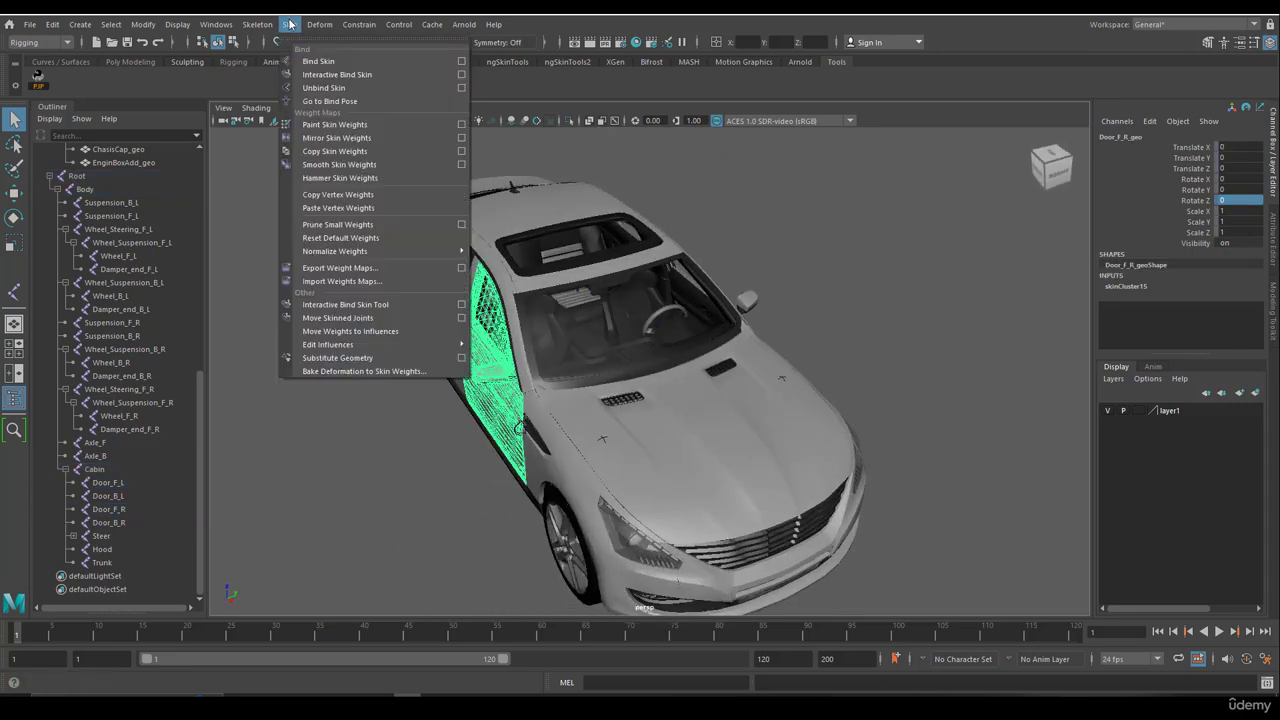
click(326, 88)
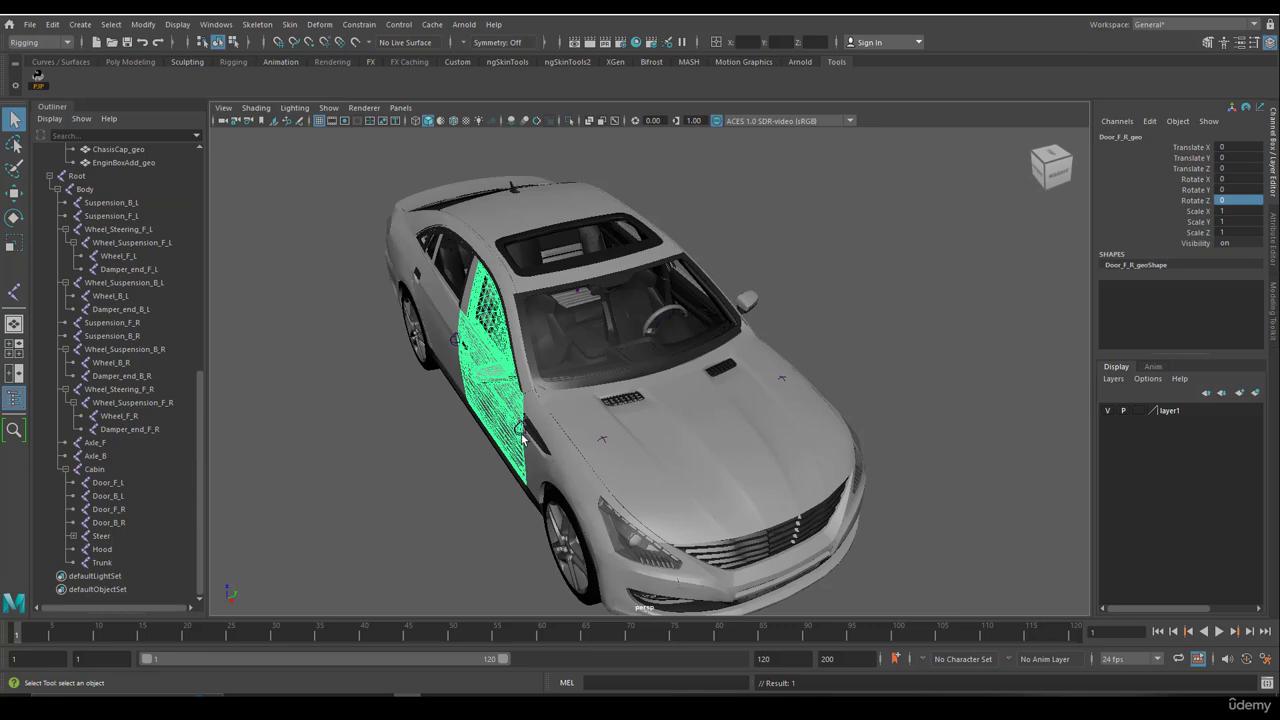
key(Delete)
alt+drag(443, 337, 454, 352)
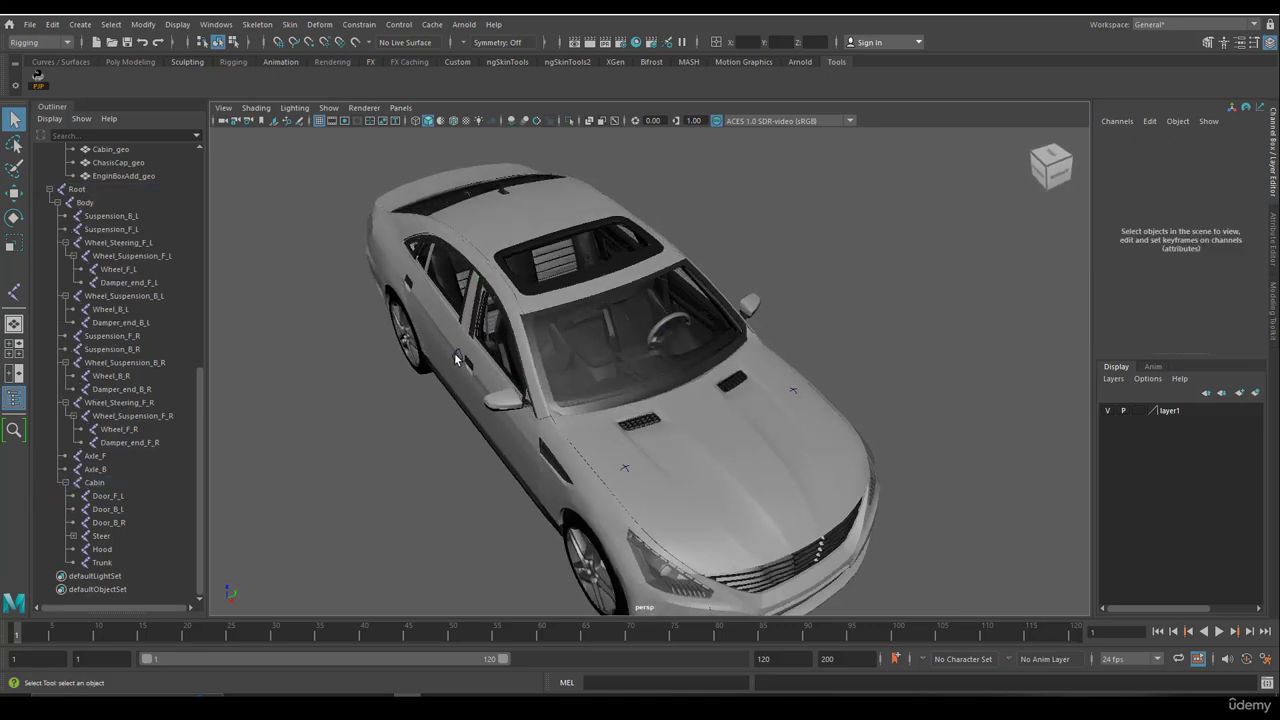
click(457, 357)
key(Delete)
Select the Door_F_L joint and open the Mirror Joint options.
alt+drag(766, 340, 639, 418)
click(608, 390)
click(251, 24)
click(284, 105)
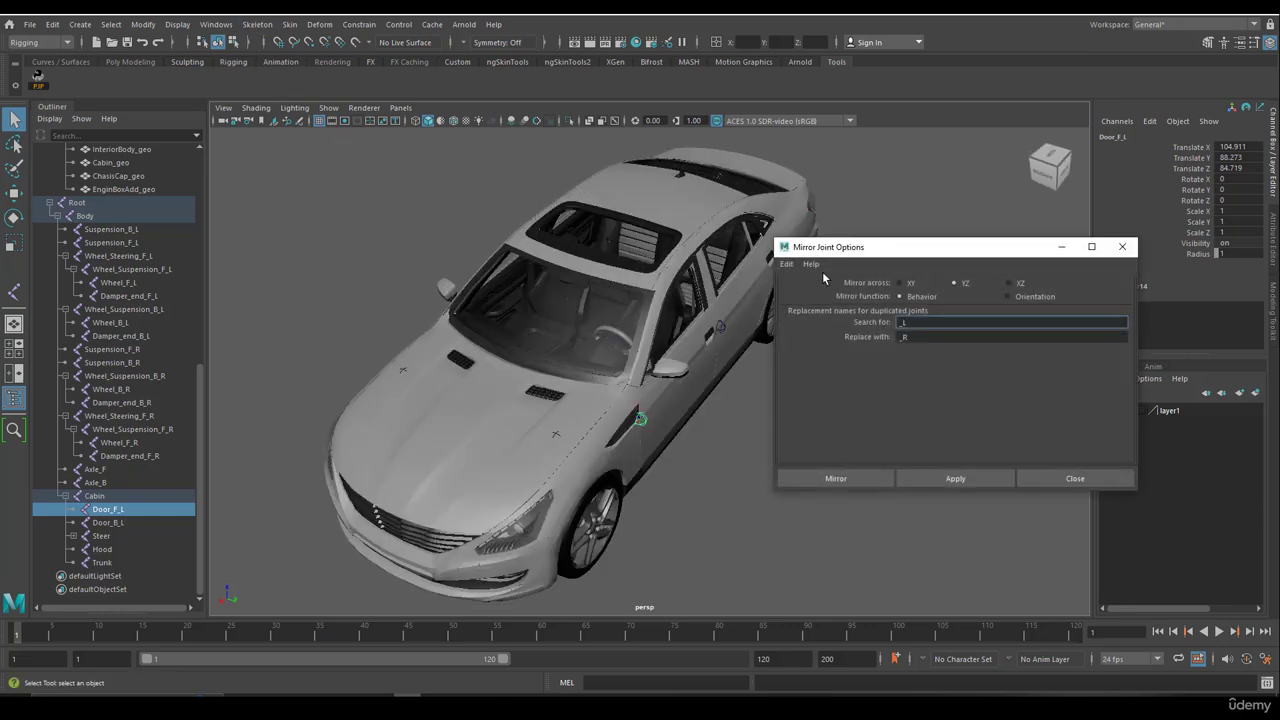
Try to mirror the Door_F_L joint across the YZ plane, and undo the mirroring.
click(956, 478)
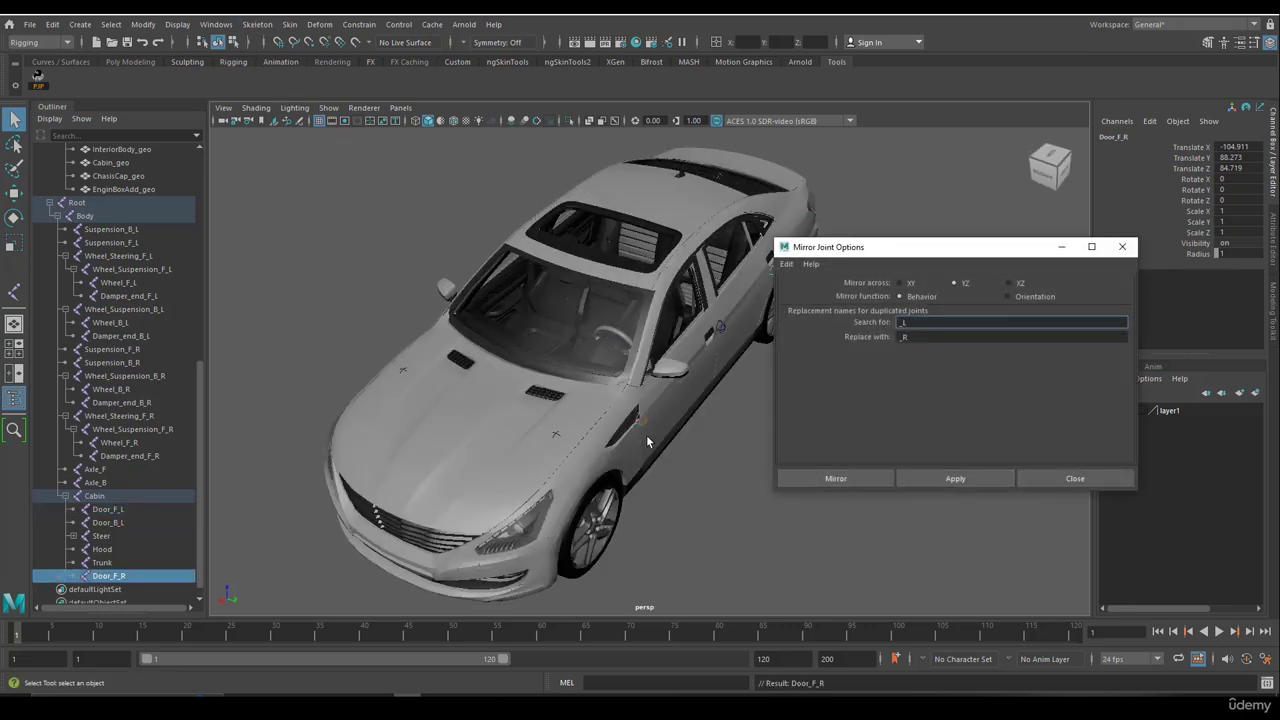
alt+drag(780, 420, 581, 426)
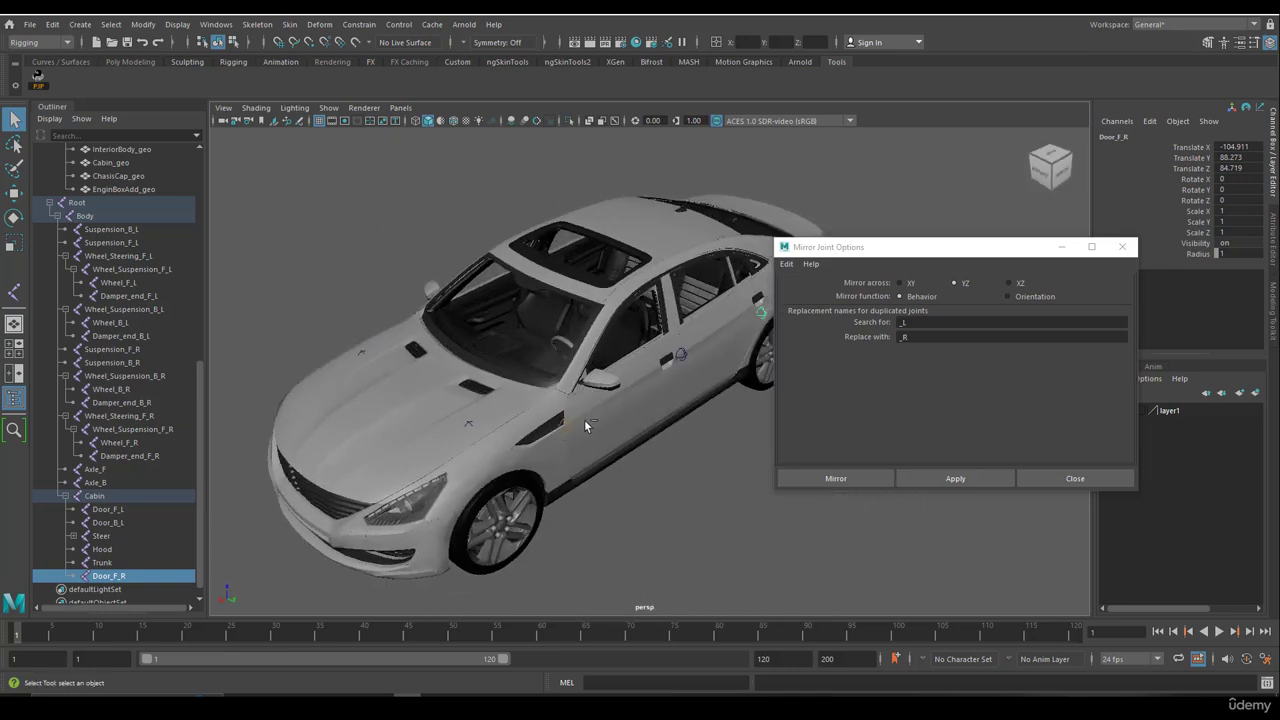
key(ctrl+z)
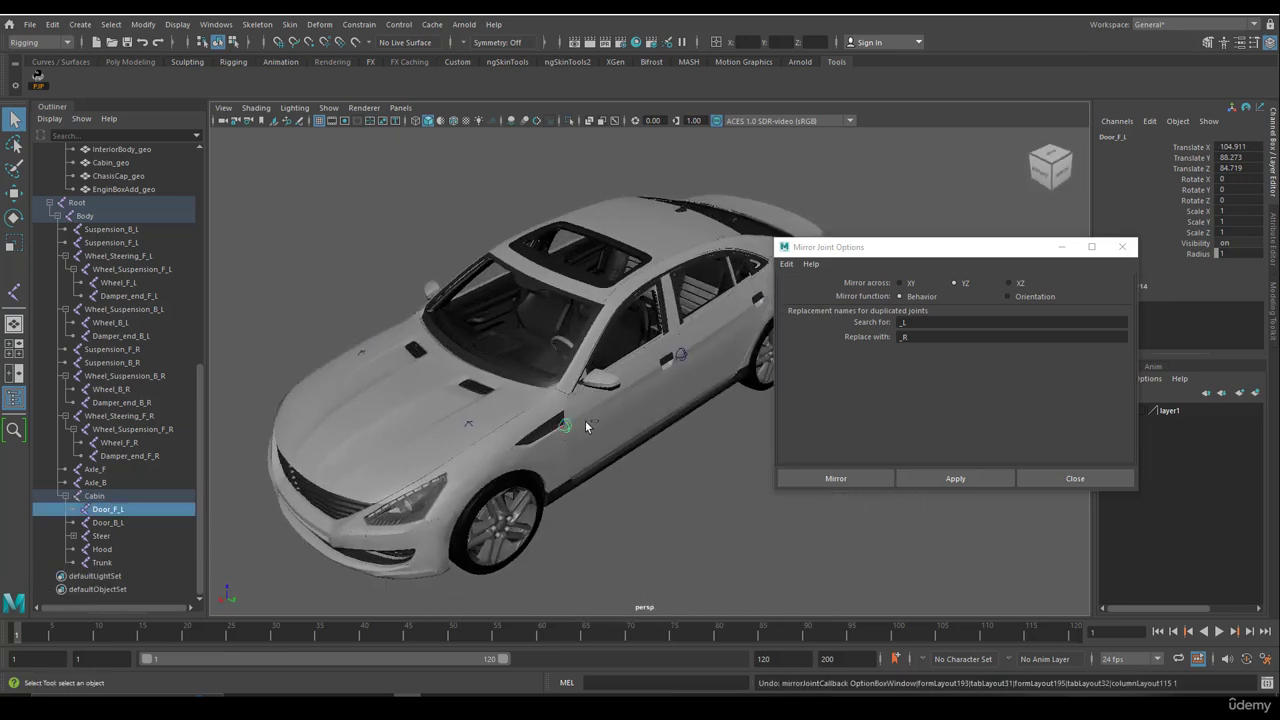
Mirror the Door_F_L and Door_B_L joints across XZ with Behavior, replacing _L with _R in the names.
click(1014, 285)
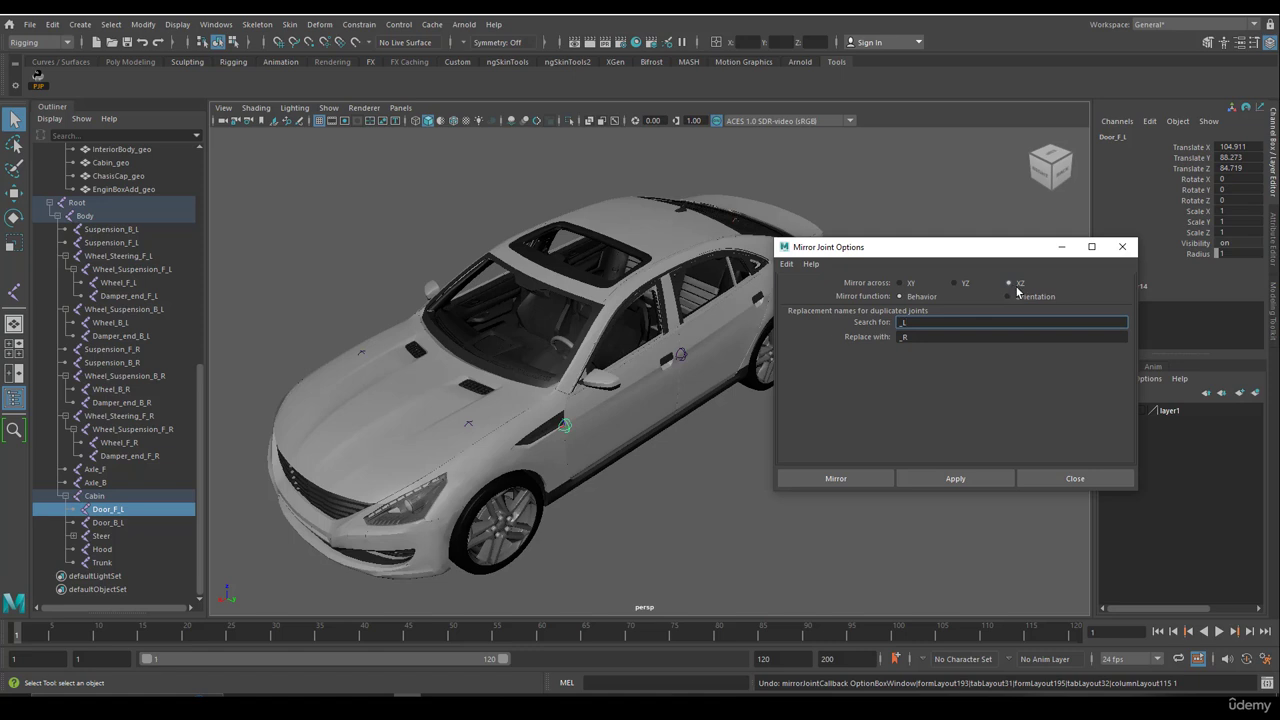
alt+drag(529, 430, 351, 535)
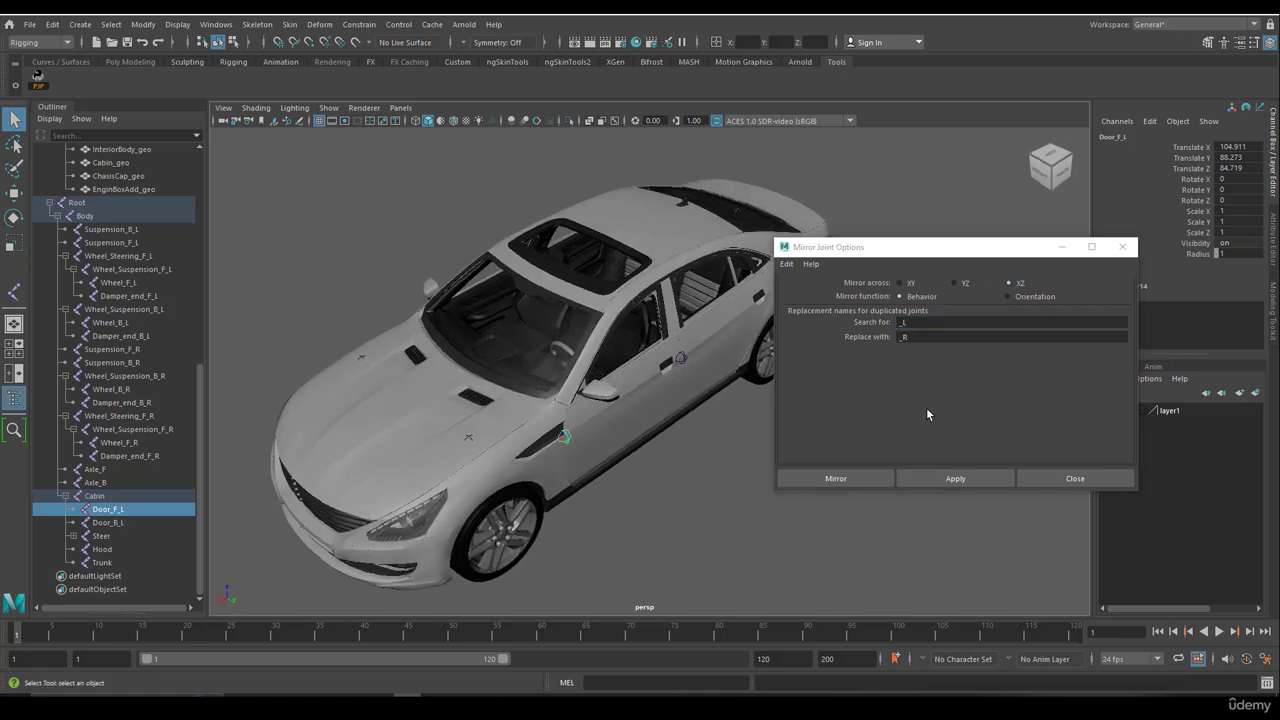
click(977, 478)
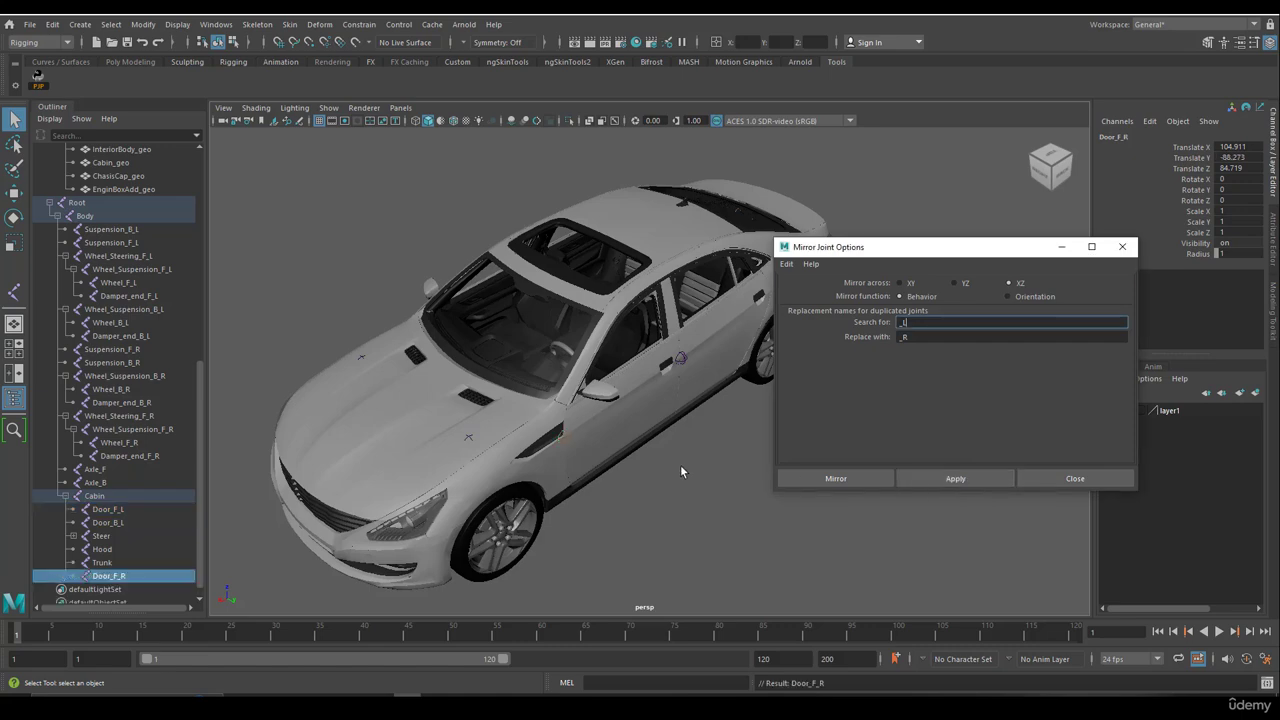
alt+drag(680, 464, 729, 384)
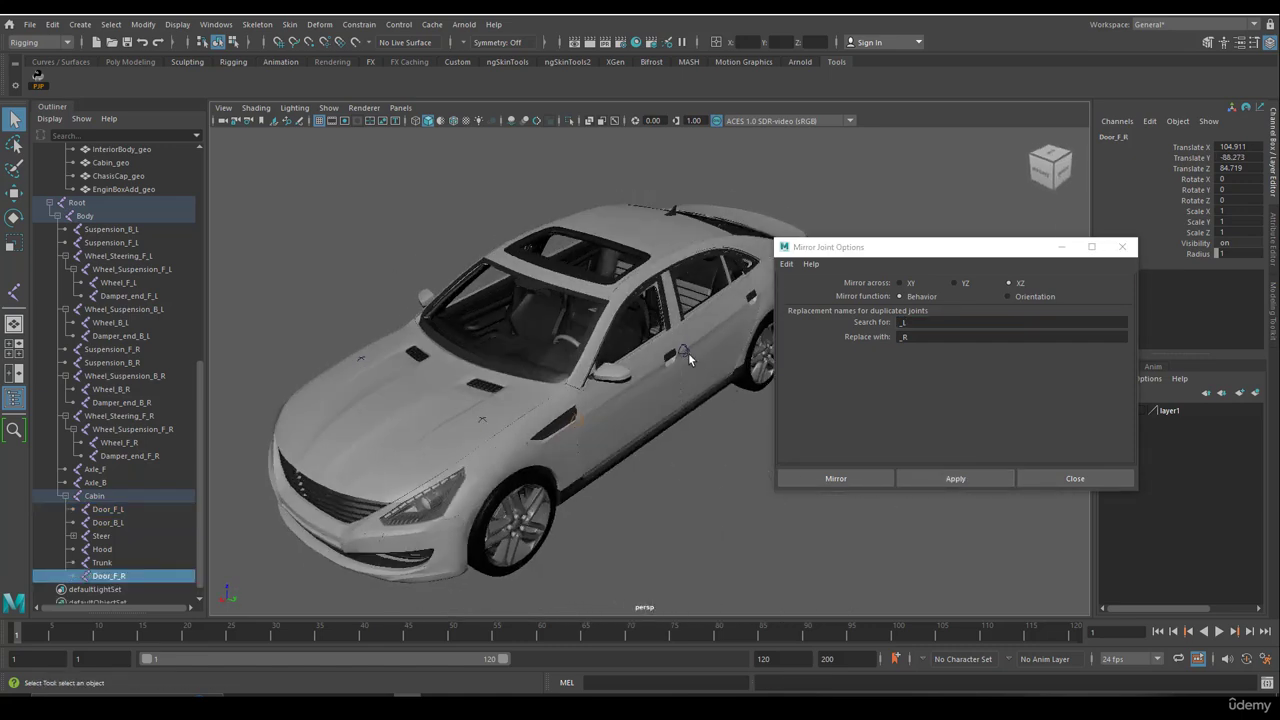
click(632, 386)
alt+drag(632, 386, 547, 439)
click(955, 478)
Close the Mirror Joint options and bind the Door_F_R_geo mesh to the new Door_F_R joint.
alt+middle_drag(523, 453, 555, 472)
click(555, 472)
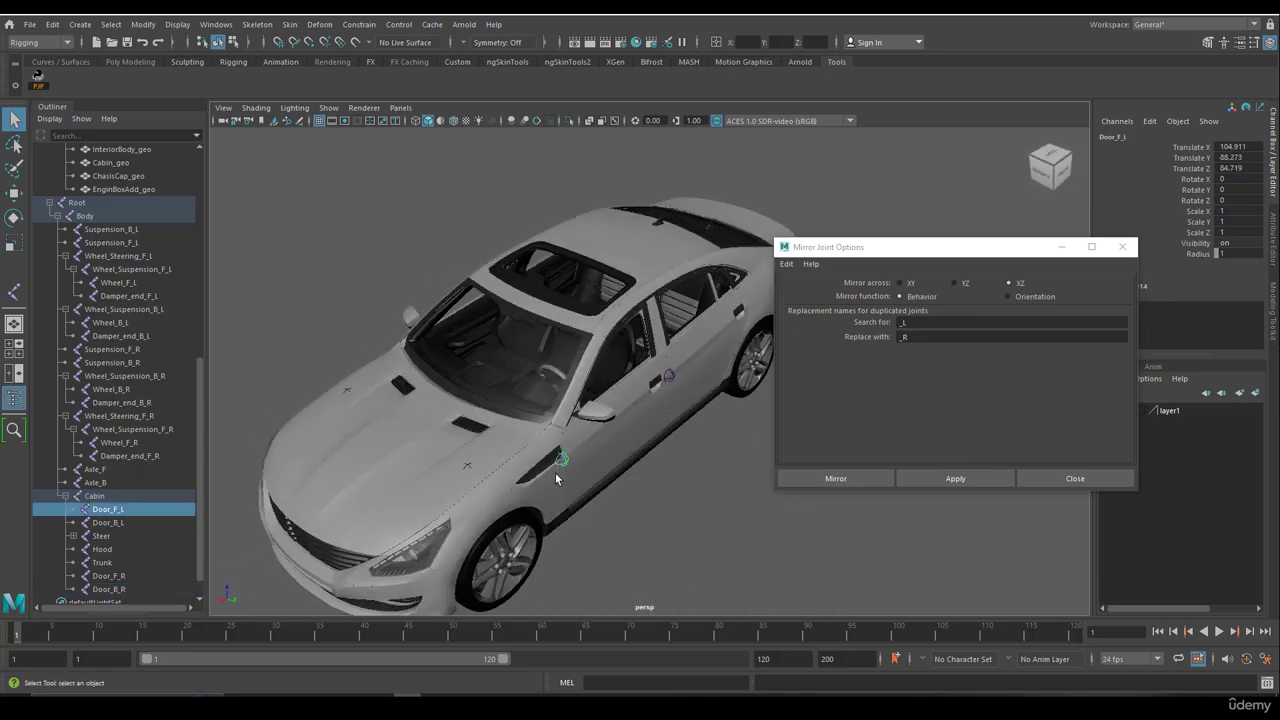
alt+drag(521, 473, 614, 485)
click(595, 513)
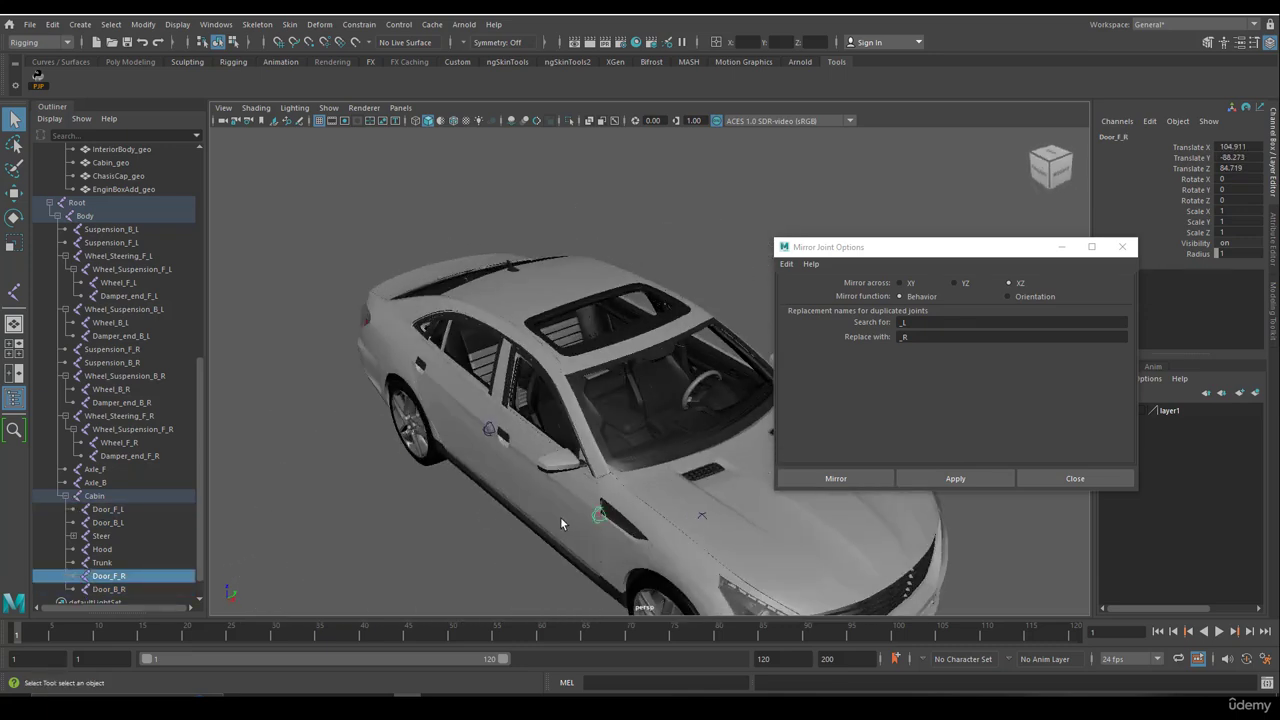
click(1075, 477)
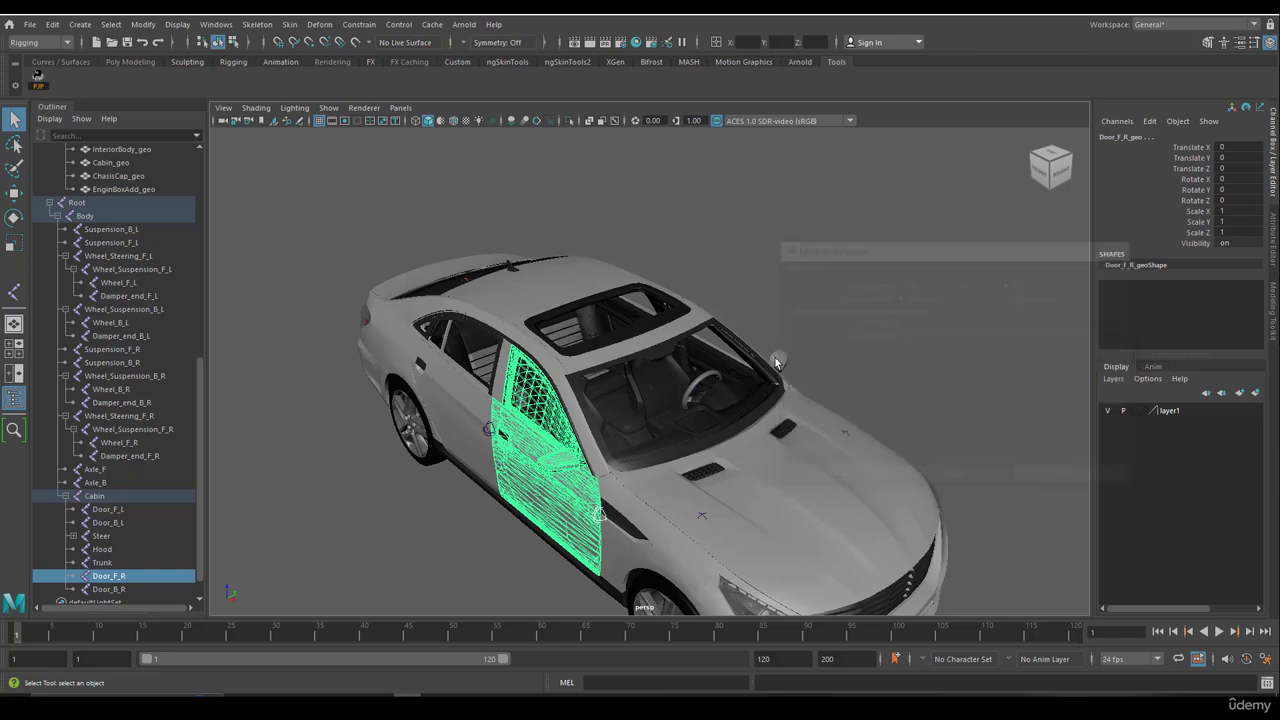
click(289, 24)
click(343, 119)
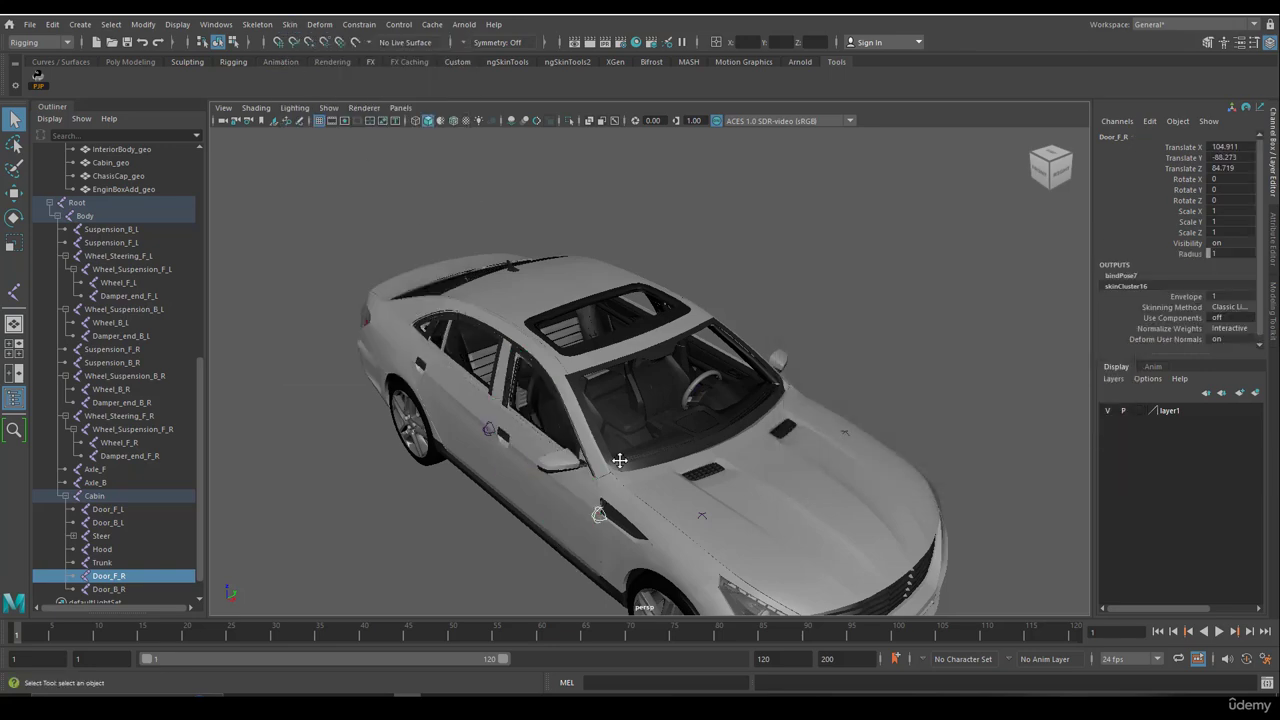
Test-rotate the Door_F_R and Door_F_L joints together around Z, and reset their Rotate Z to 0.
alt+drag(618, 462, 684, 443)
key(e)
key(ctrl+z)
shift+click(695, 428)
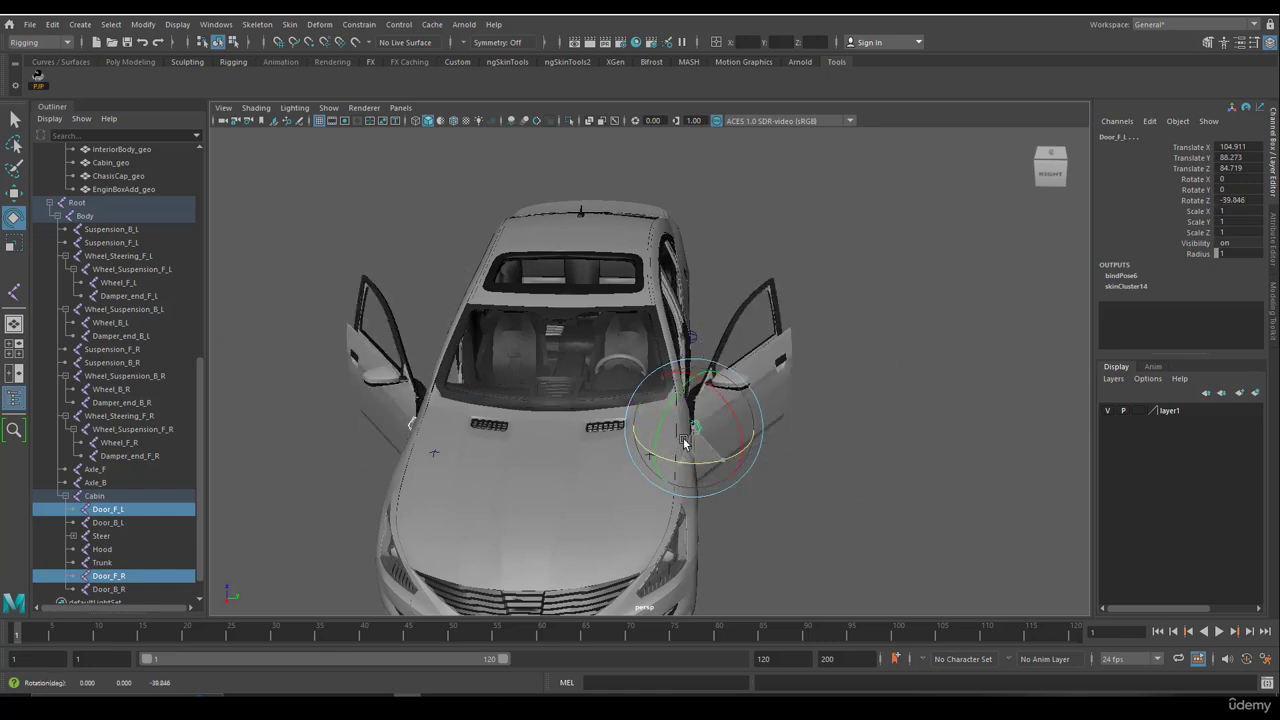
click(1238, 200)
Bind both rear door meshes to the Door_B_L and Door_B_R joints.
alt+drag(850, 318, 760, 345)
key(q)
click(687, 358)
shift+click(688, 350)
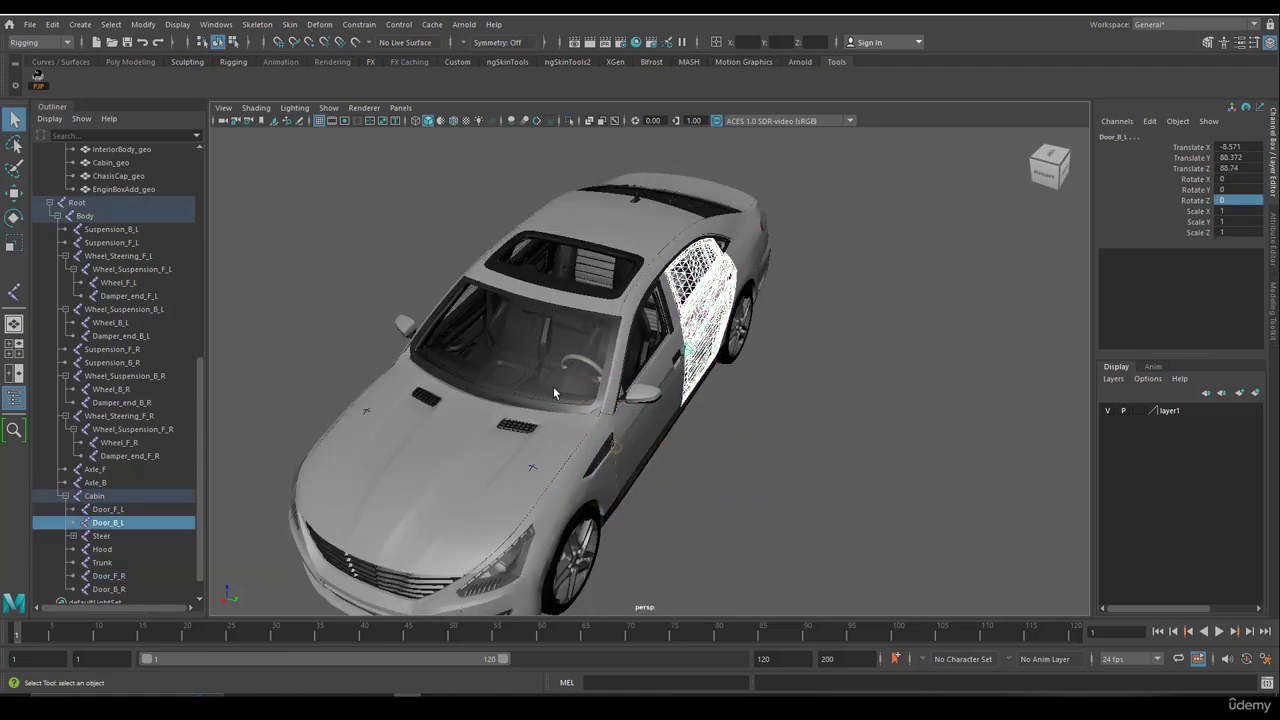
alt+drag(553, 387, 728, 378)
shift+click(569, 421)
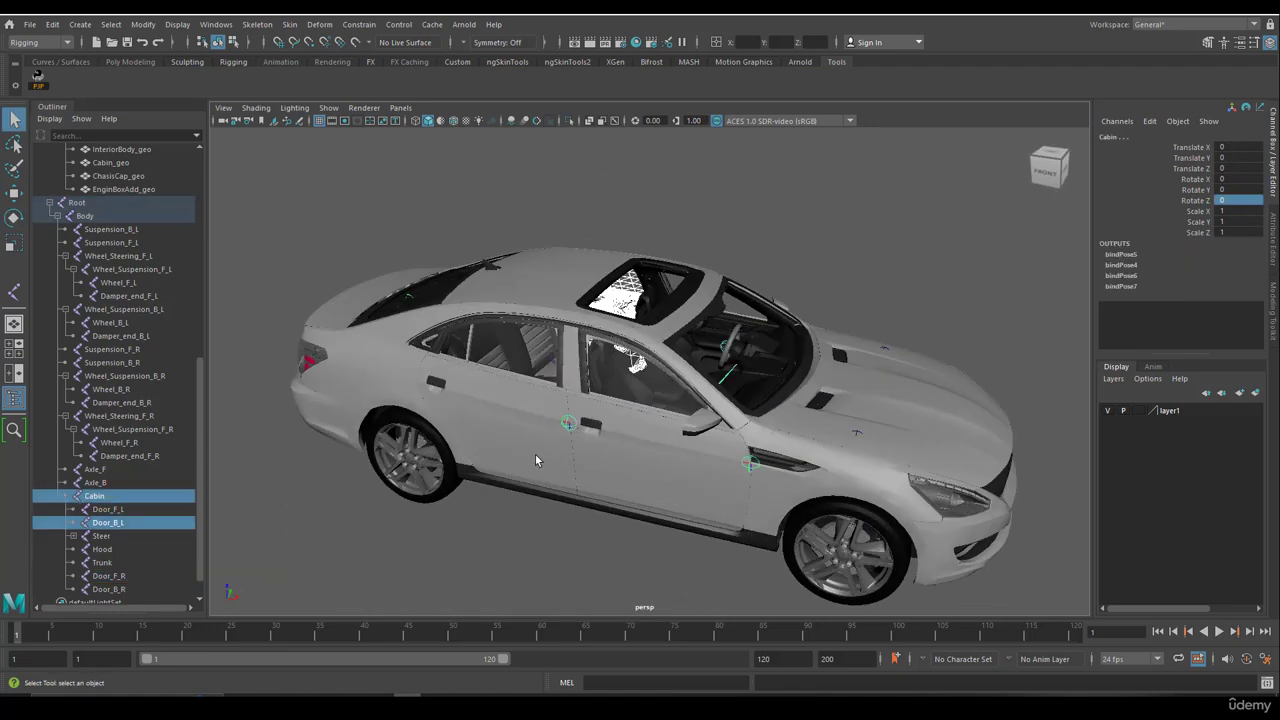
click(568, 429)
shift+click(568, 447)
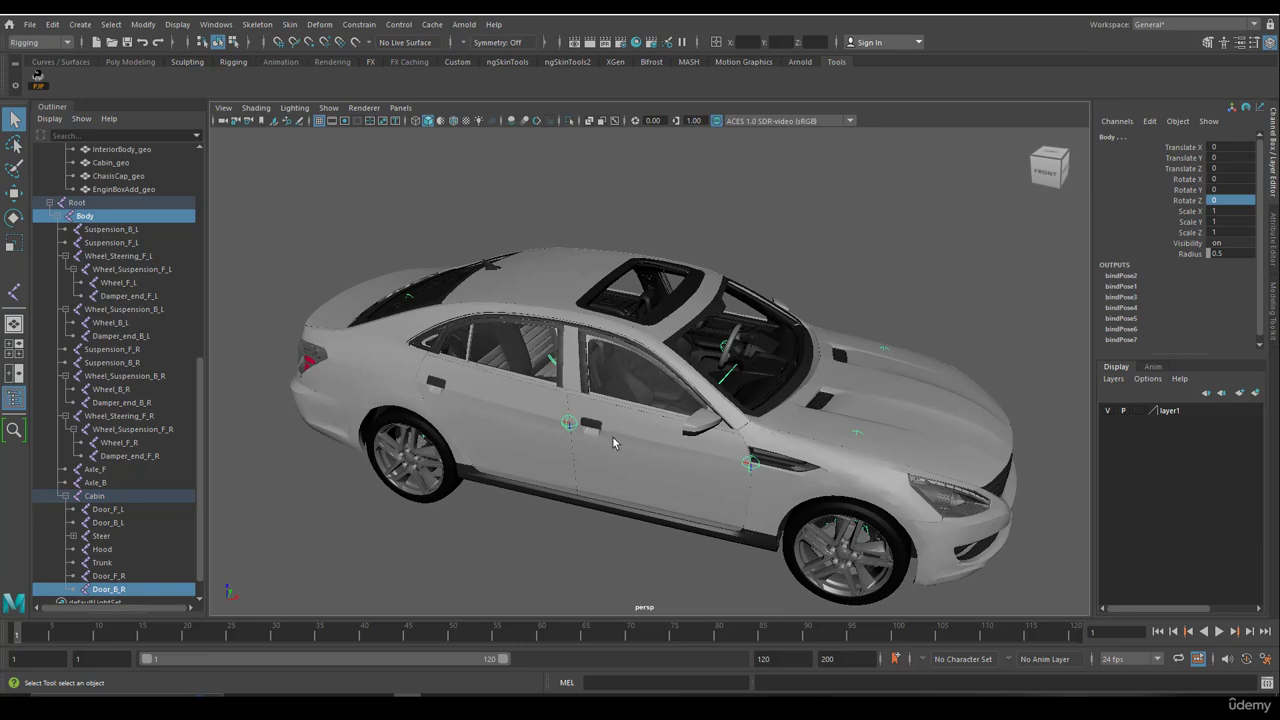
click(558, 476)
alt+drag(556, 485, 686, 360)
click(687, 362)
alt+drag(594, 421, 597, 314)
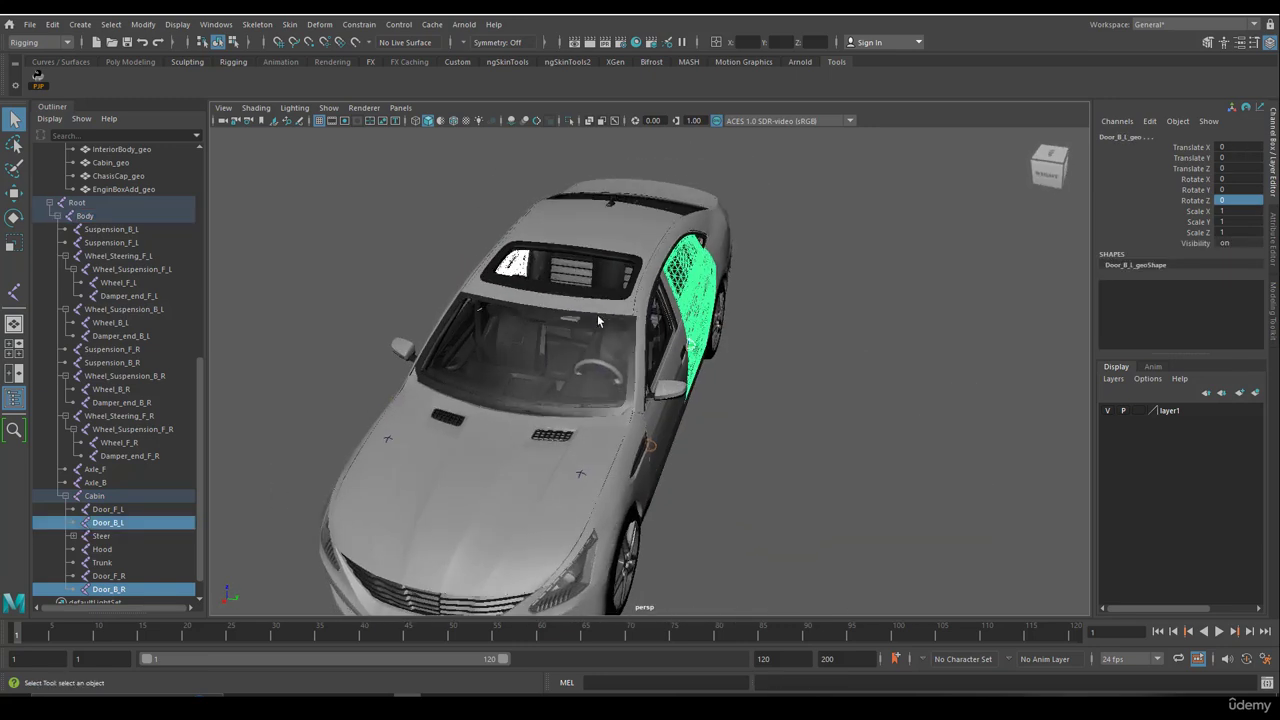
click(289, 24)
click(312, 58)
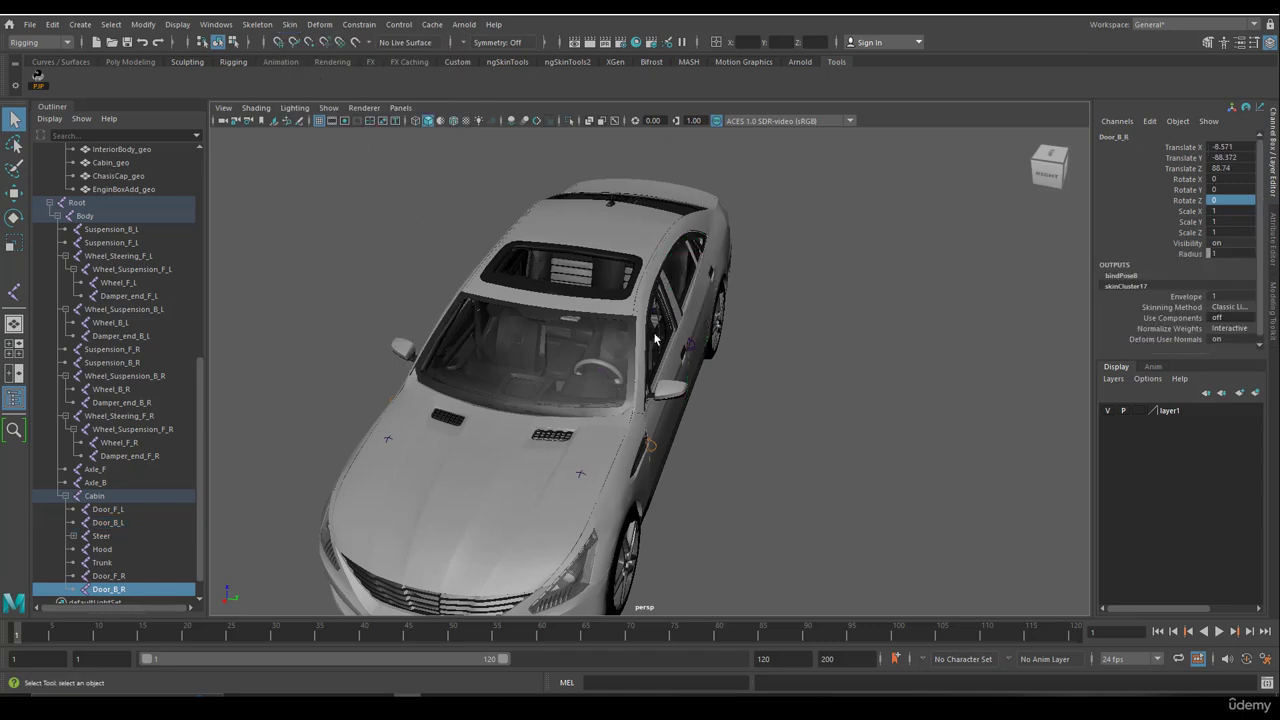
Test-rotate all four door joints together around Z, and undo the rotation.
click(690, 349)
shift+click(652, 446)
alt+drag(573, 425, 547, 488)
shift+click(549, 490)
shift+click(467, 403)
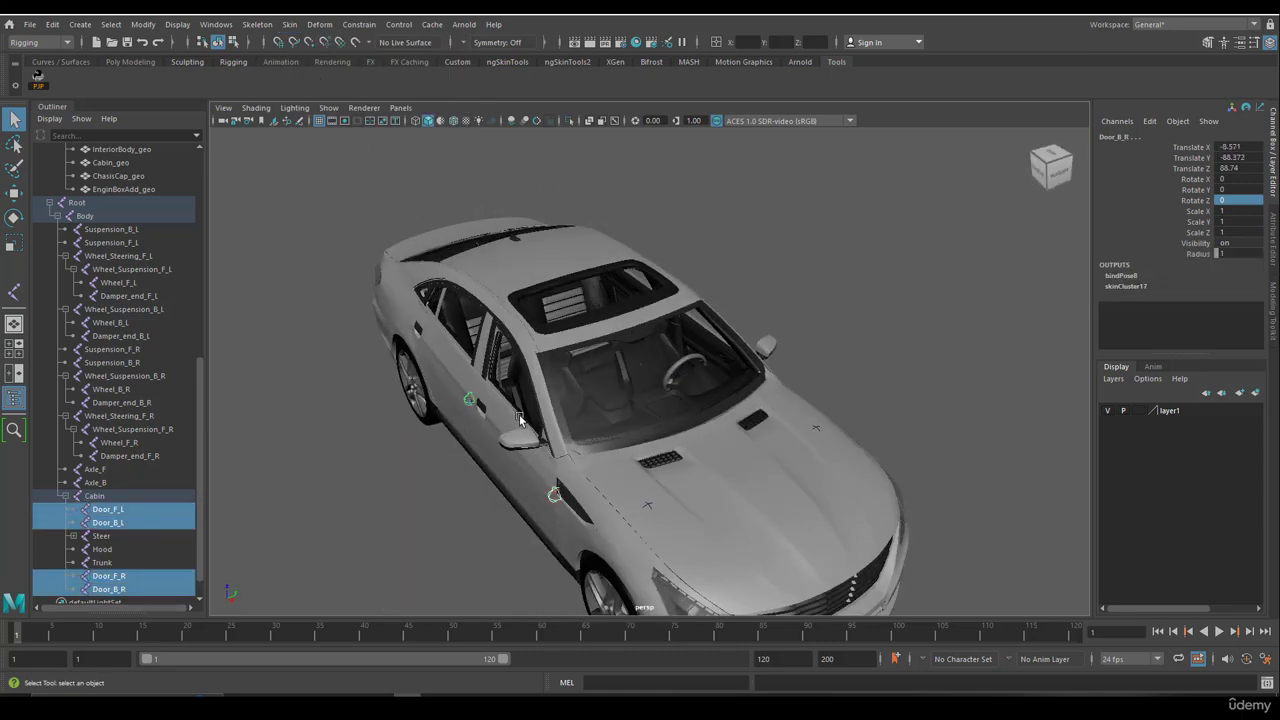
key(e)
drag(491, 434, 524, 421)
key(ctrl+z)
key(ctrl+z)
key(ctrl+z)
key(ctrl+z)
key(ctrl+z)
key(ctrl+z)
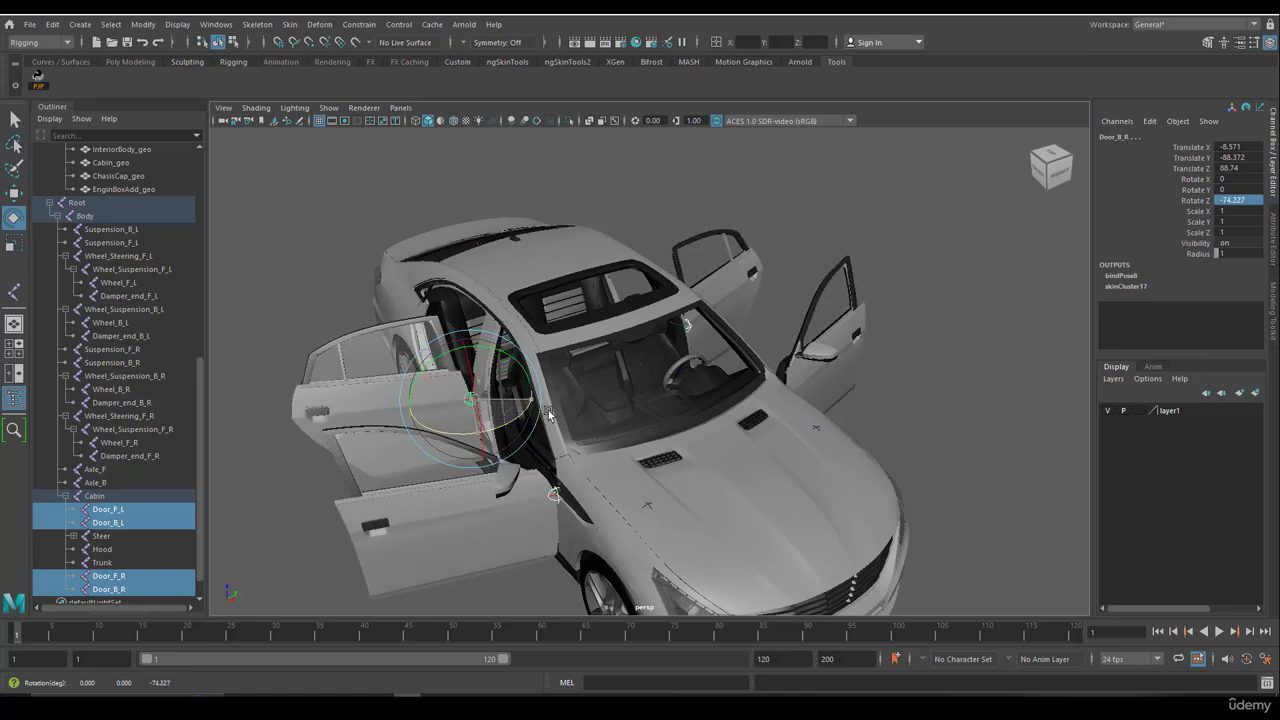
key(ctrl+z)
key(ctrl+z)
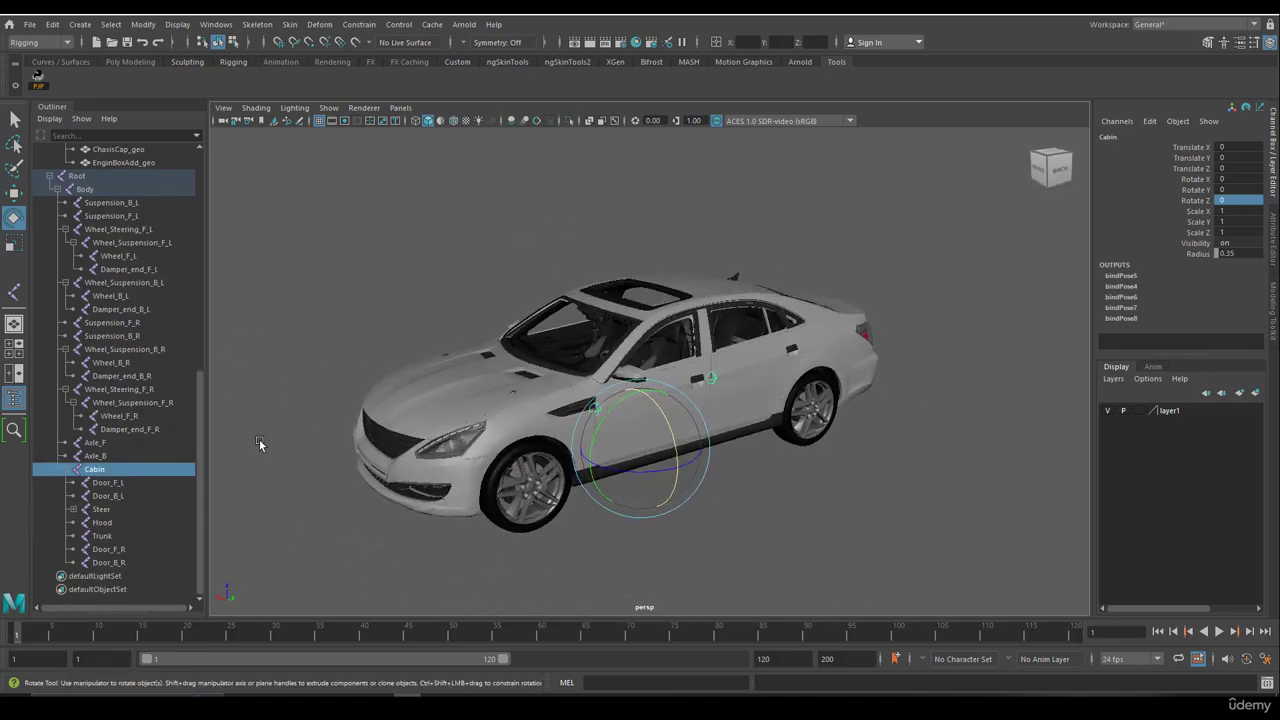
Bind all meshes in the Statics group, from HeadLight_geo to EnginBoxAdd_geo, to the Cabin joint.
drag(198, 439, 167, 309)
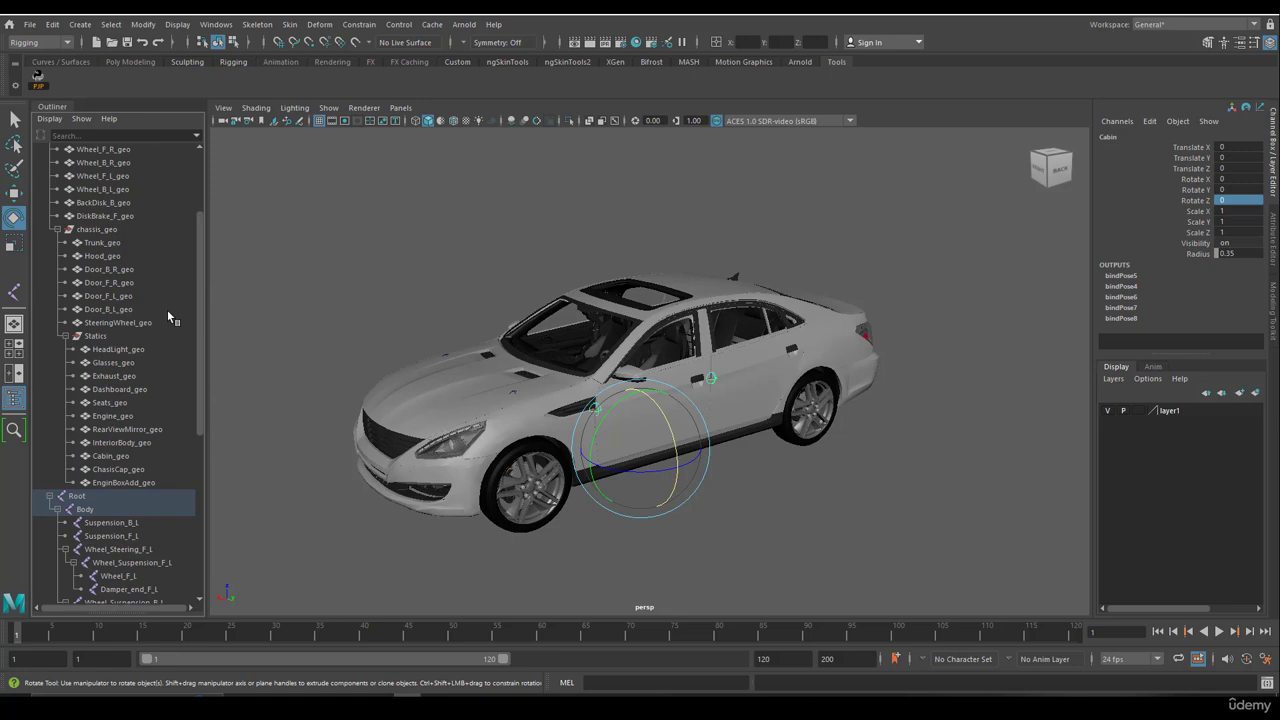
click(110, 349)
shift+click(119, 483)
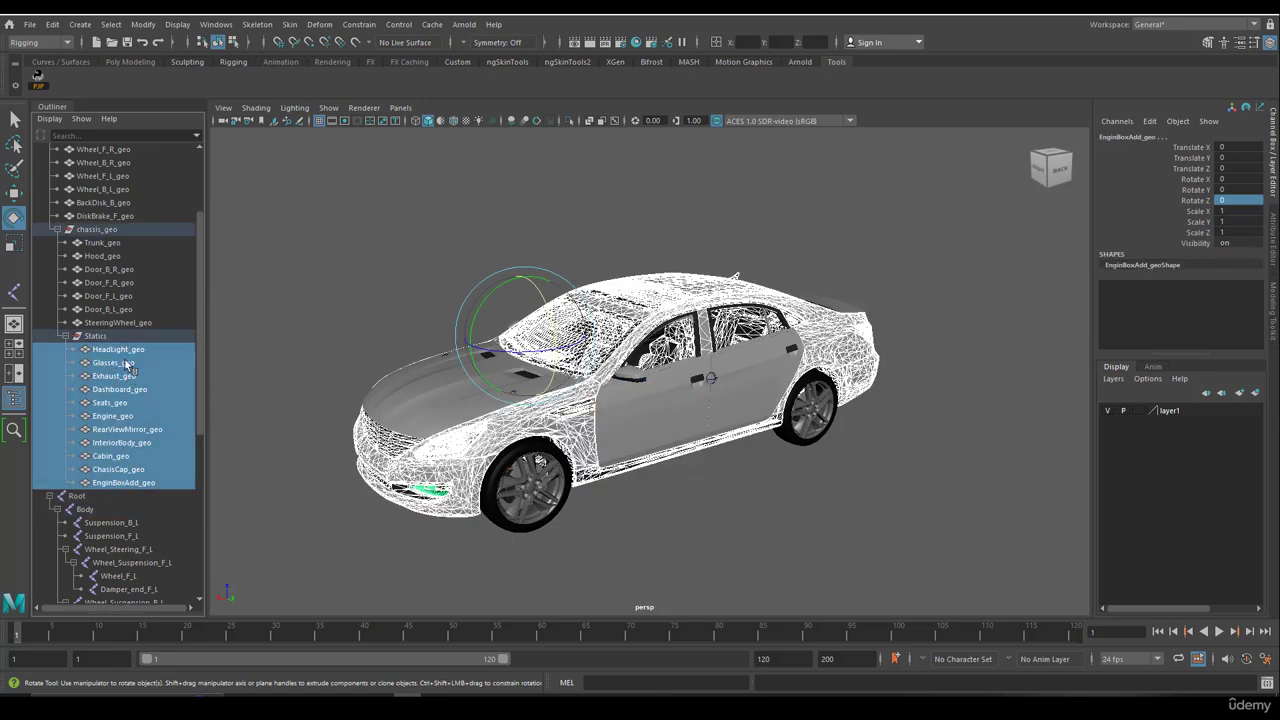
drag(200, 306, 128, 462)
click(96, 470)
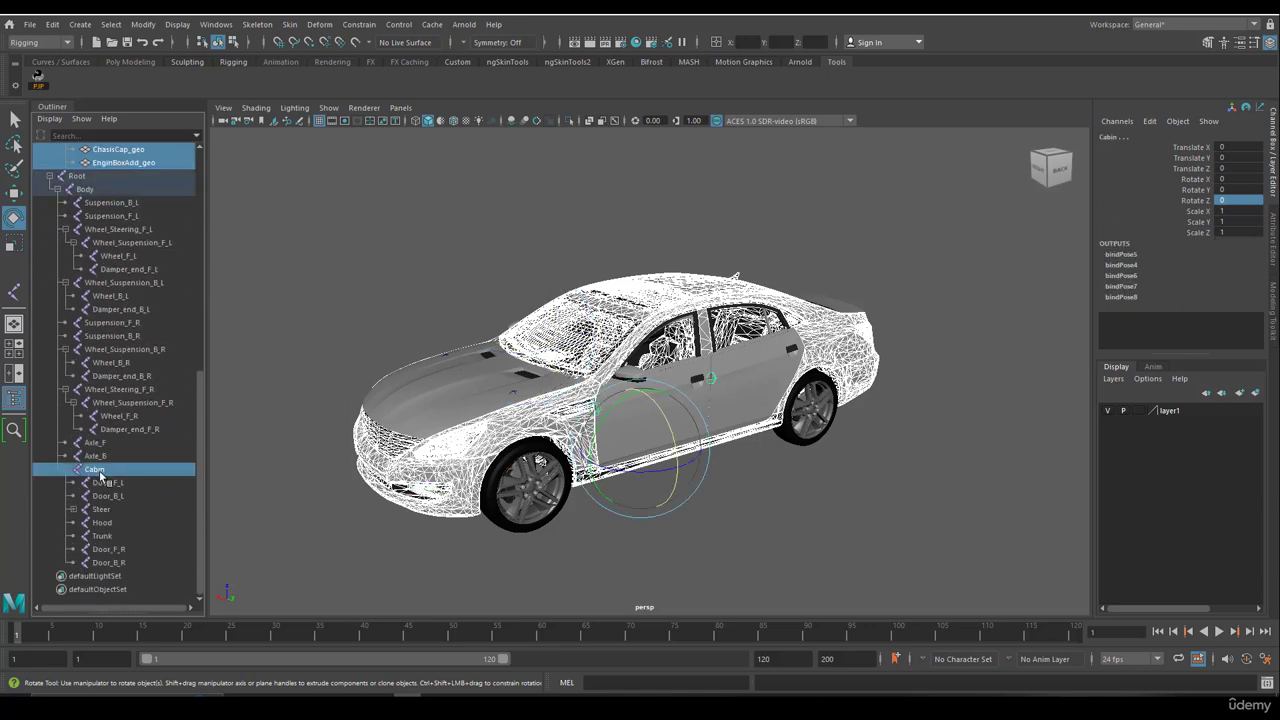
alt+drag(597, 426, 540, 330)
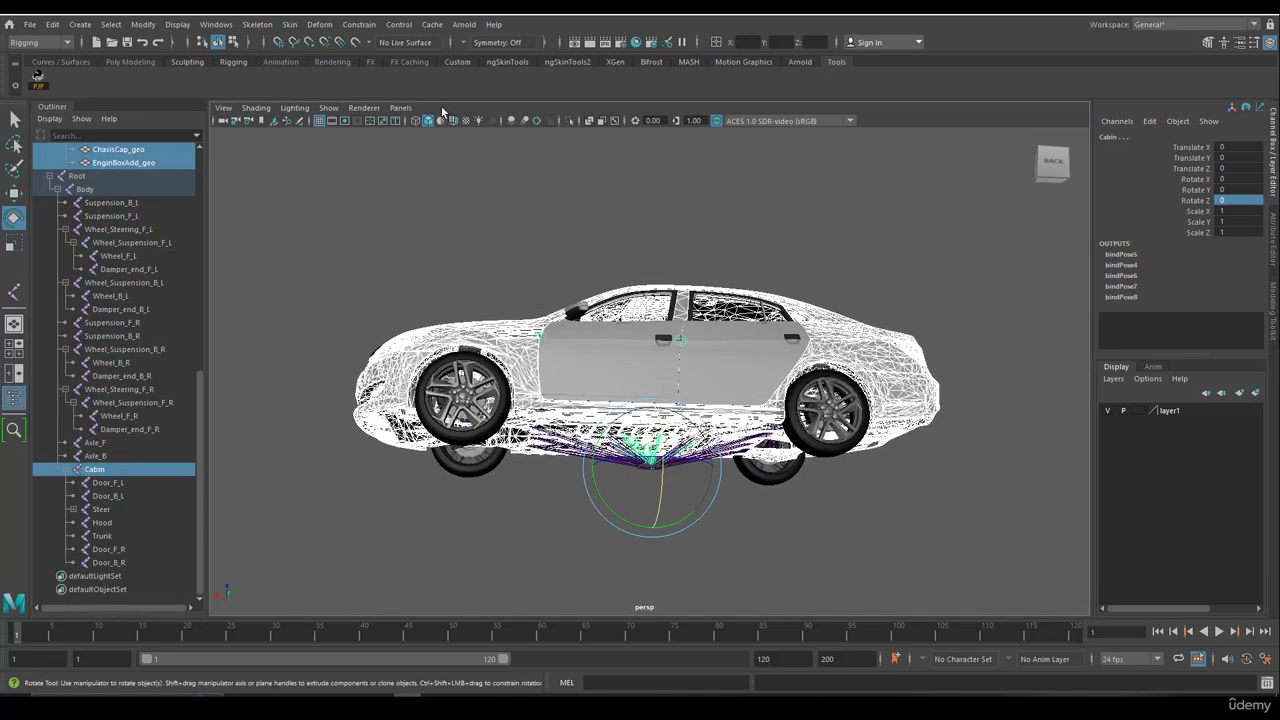
click(290, 25)
click(320, 63)
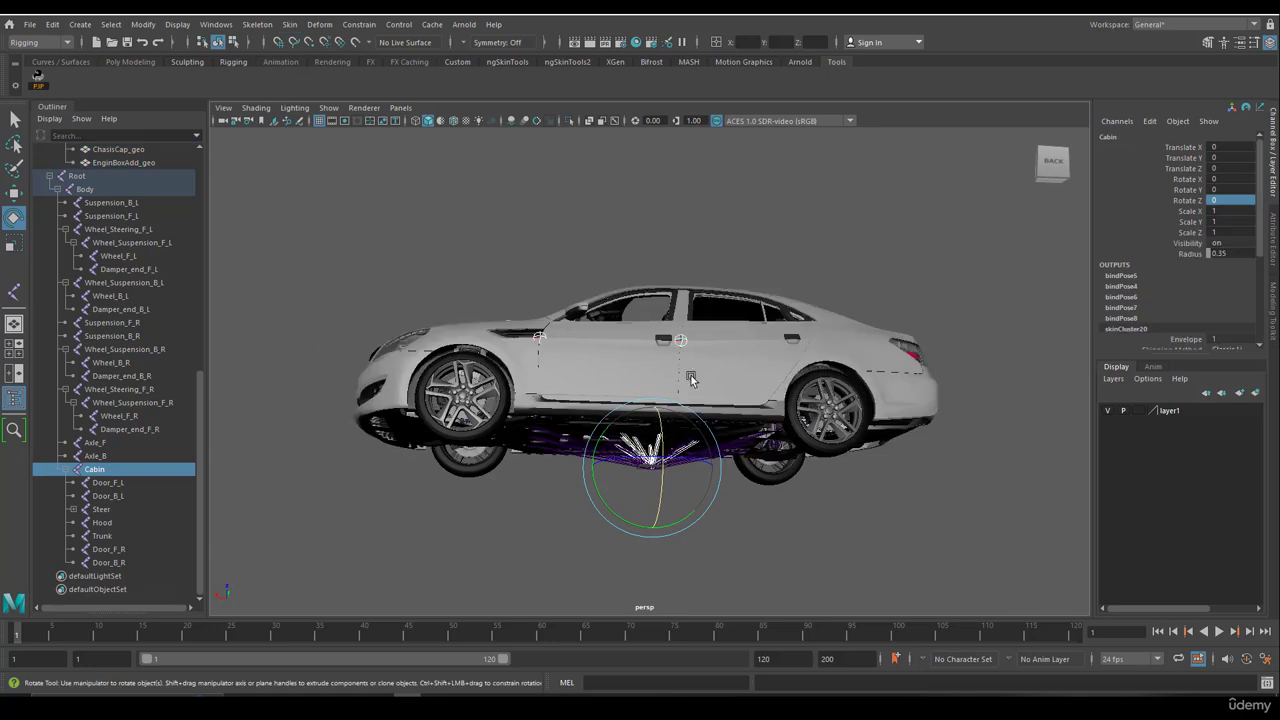
Test-rotate the Cabin joint to check the static body parts, and undo the rotation.
mouse_move(631, 416)
alt+mouse_down()
mouse_move(703, 402)
mouse_move(670, 398)
mouse_move(661, 420)
mouse_move(660, 407)
mouse_move(613, 412)
alt+mouse_up()
key(q)
key(e)
key(ctrl+z)
key(ctrl+z)
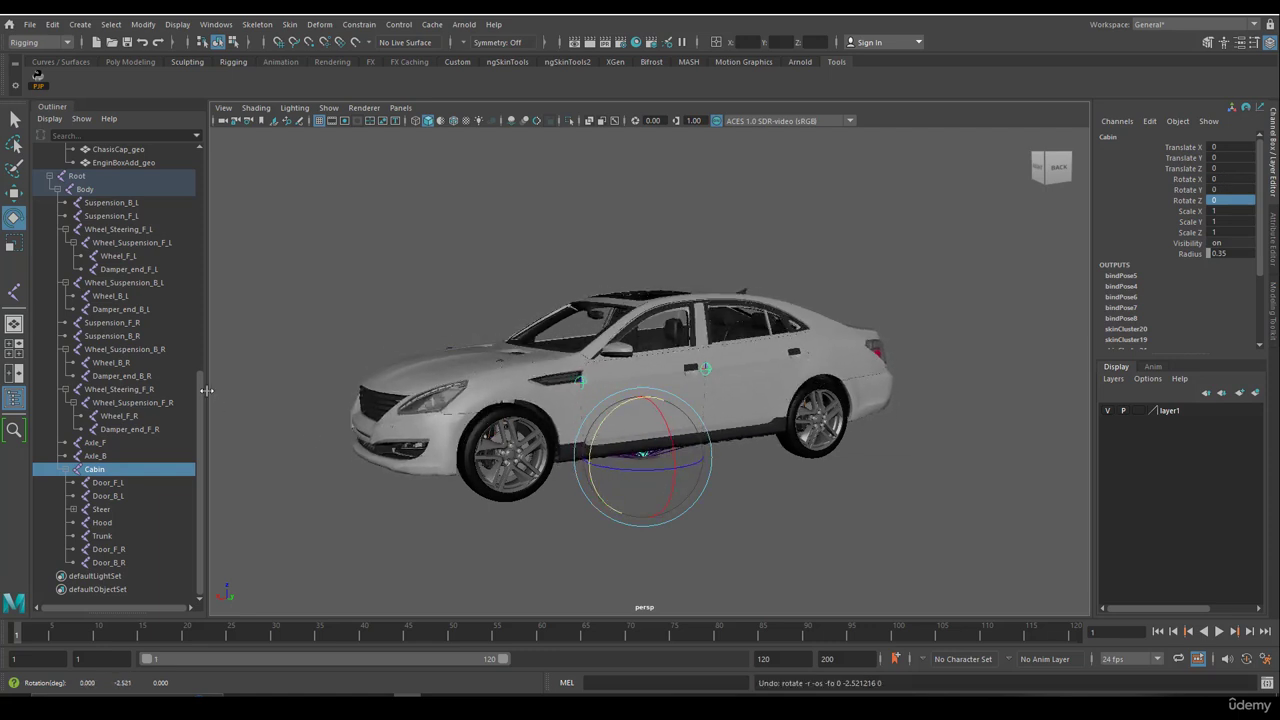
Test-rotate the Body joint to check the whole car's skinning, and clear the selection.
click(103, 191)
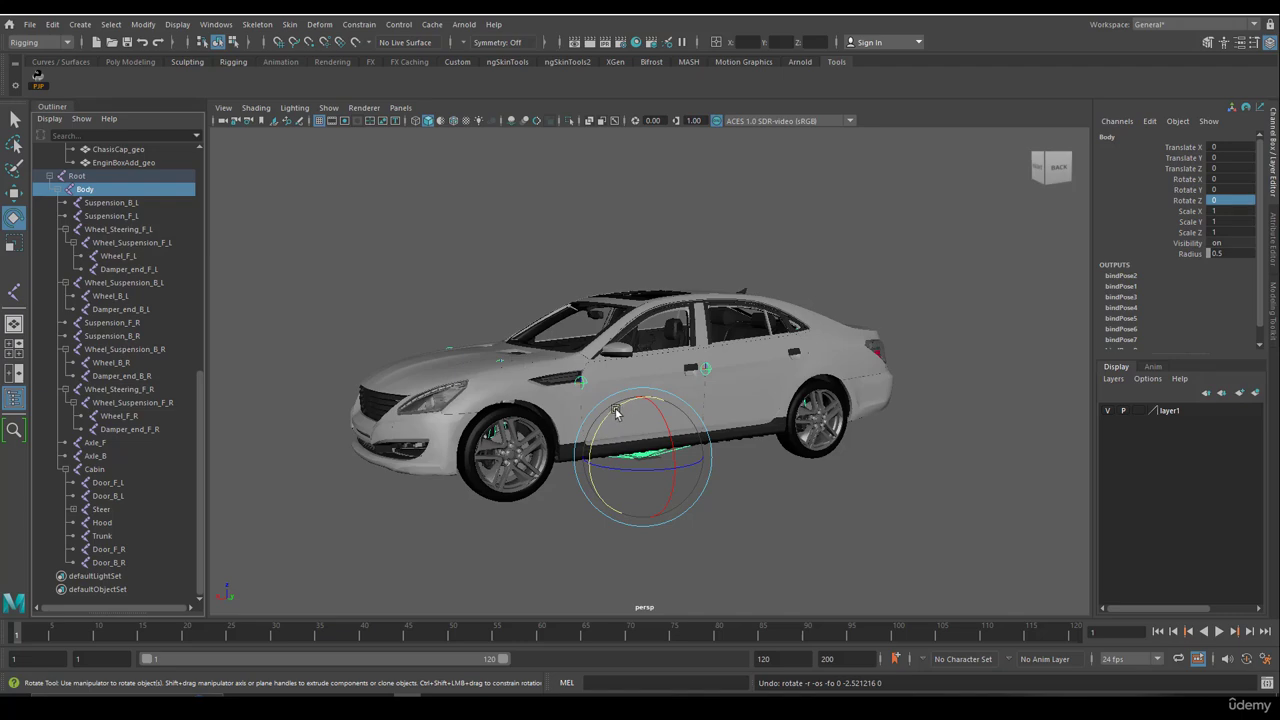
drag(616, 412, 848, 363)
click(960, 540)
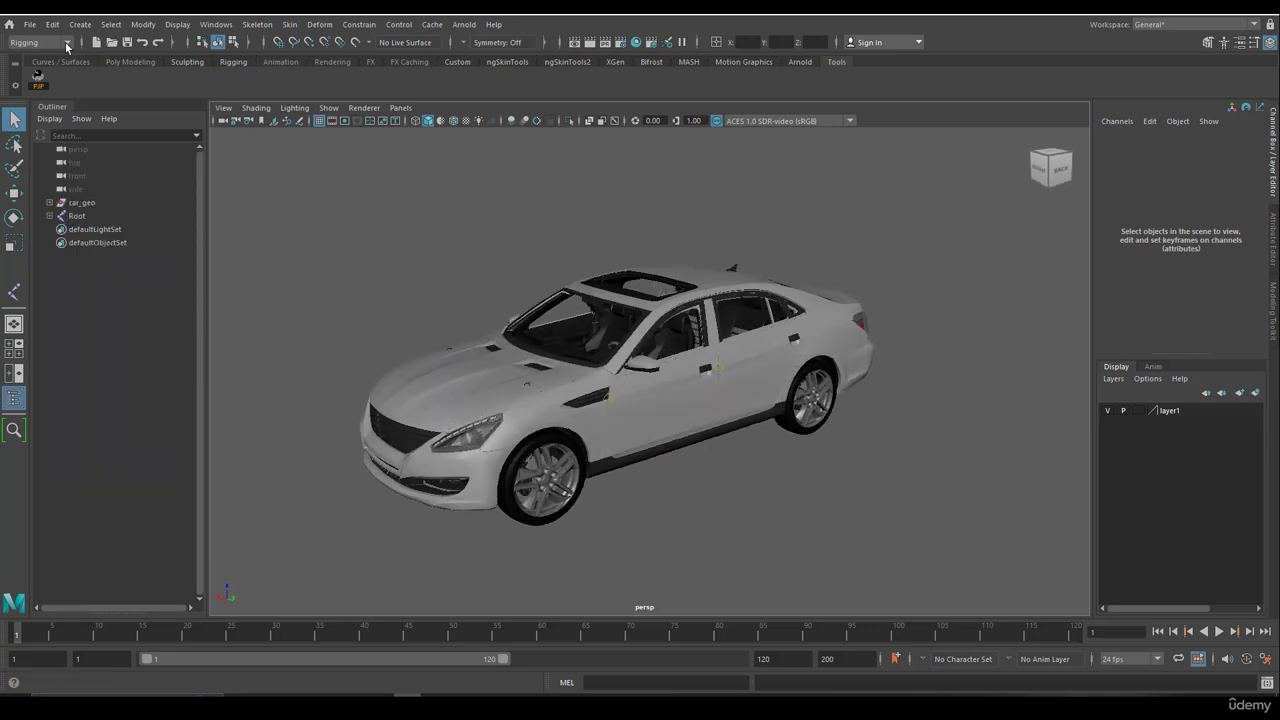
click(30, 24)
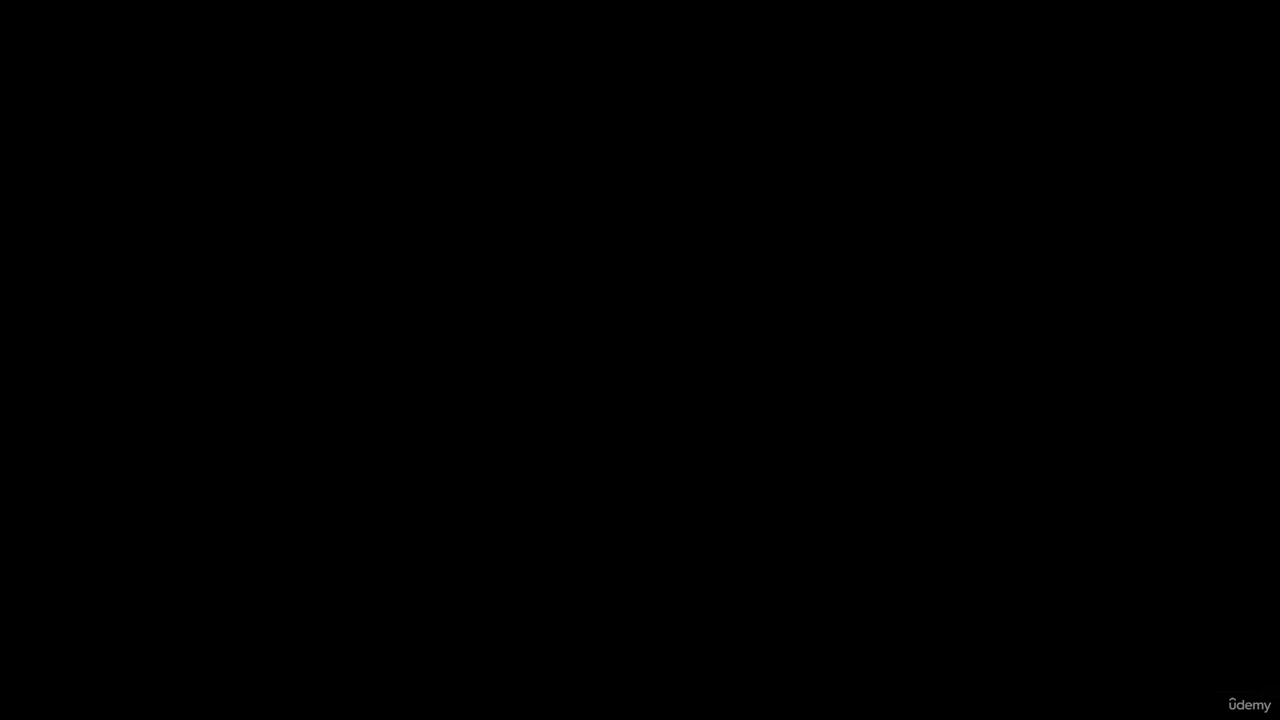